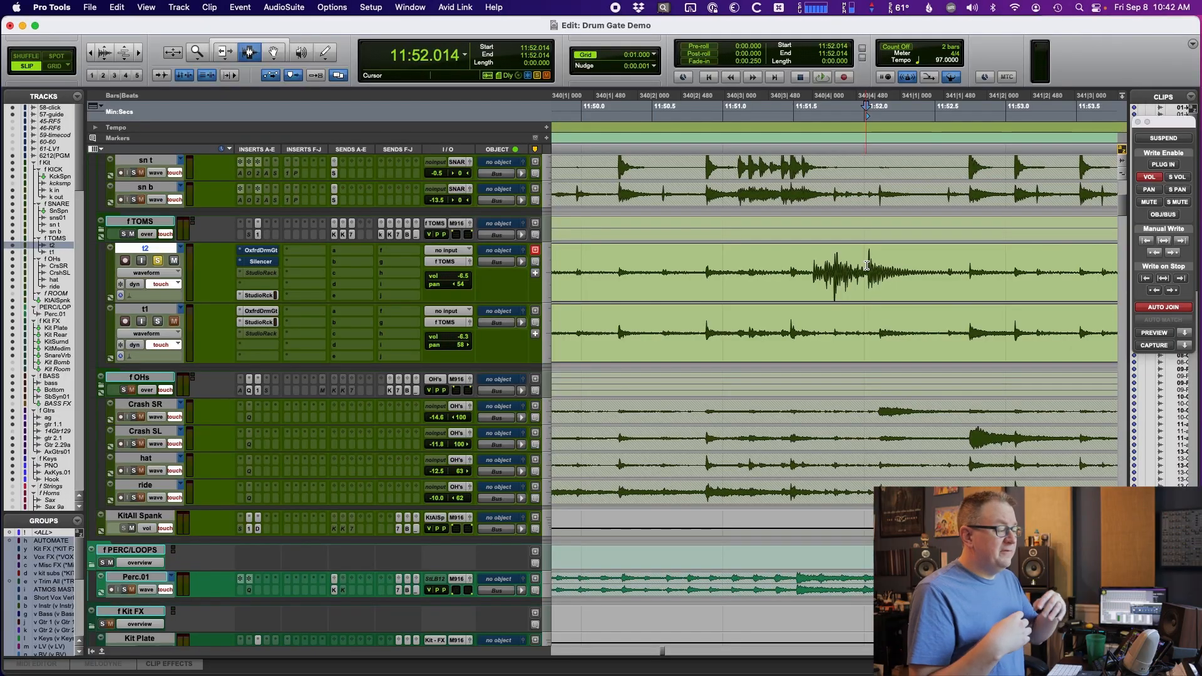
Step: Play the soloed t2 tom track from 11:52.014 to audition the hit, and stop playback
{"action": "key", "text": "space"}
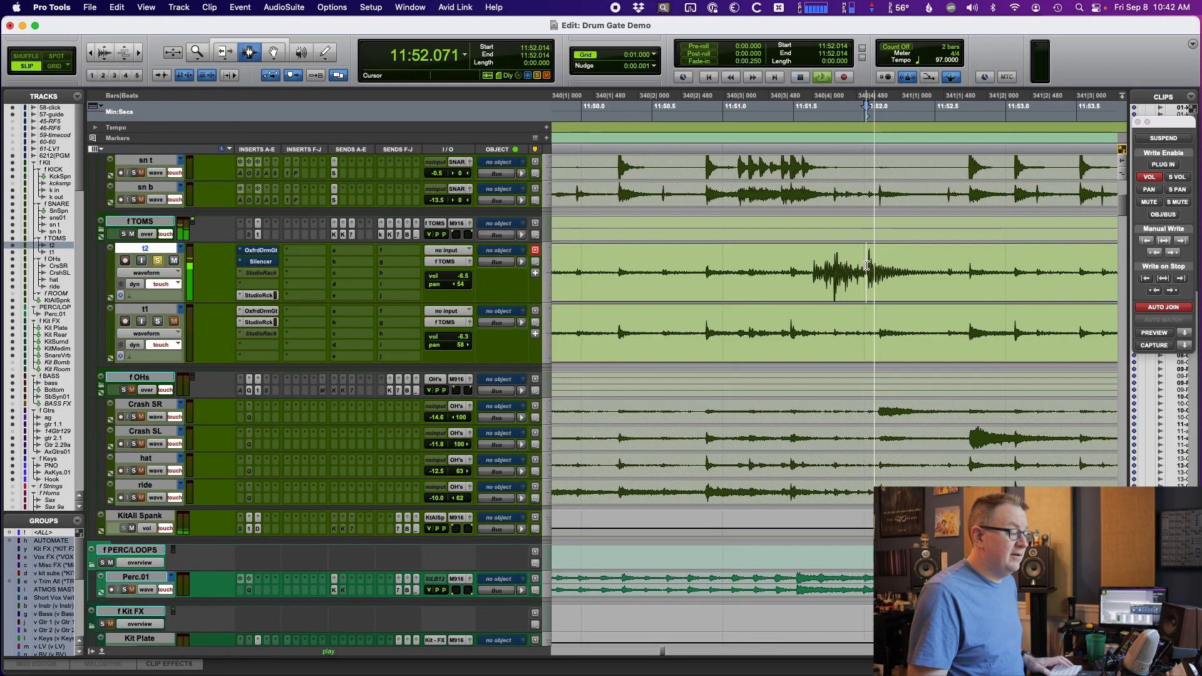
{"action": "key", "text": "space"}
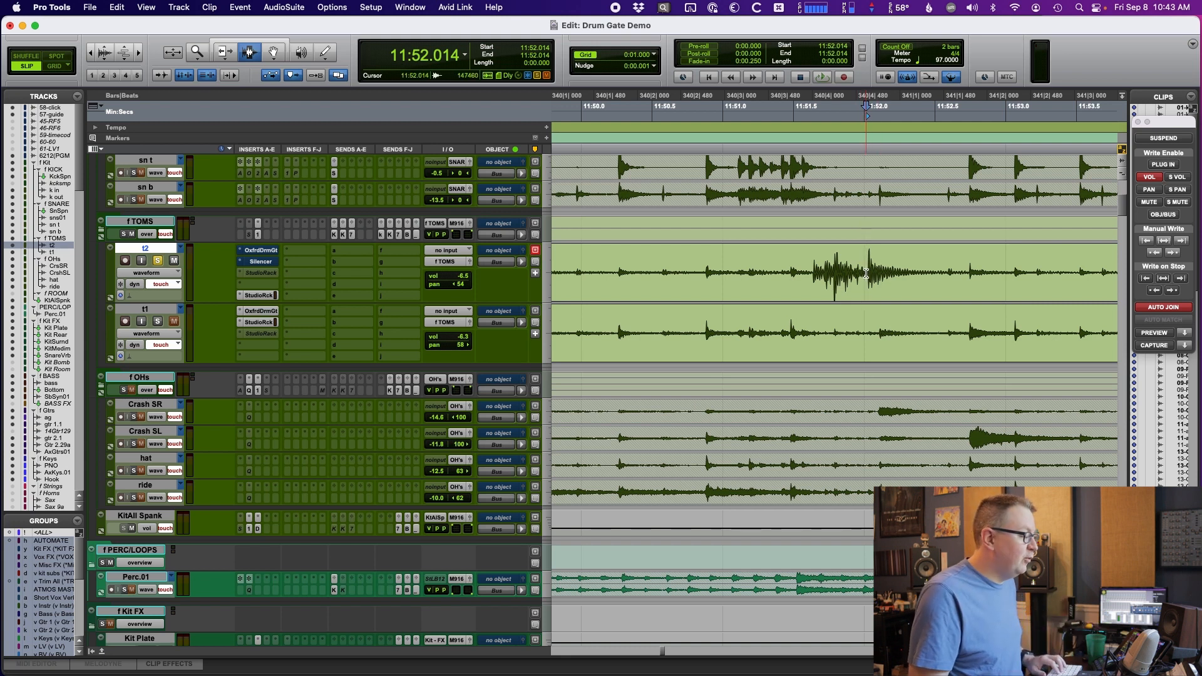
Step: Separate the t2 tom's ring from 11:52.043 as a clip about 0.705 s long and apply the Tom Low Pass clip effects preset
{"action": "left_click", "coordinate": [875, 267]}
{"action": "key", "text": "t"}
{"action": "key", "text": "t"}
{"action": "key", "text": "t"}
{"action": "key", "text": "t"}
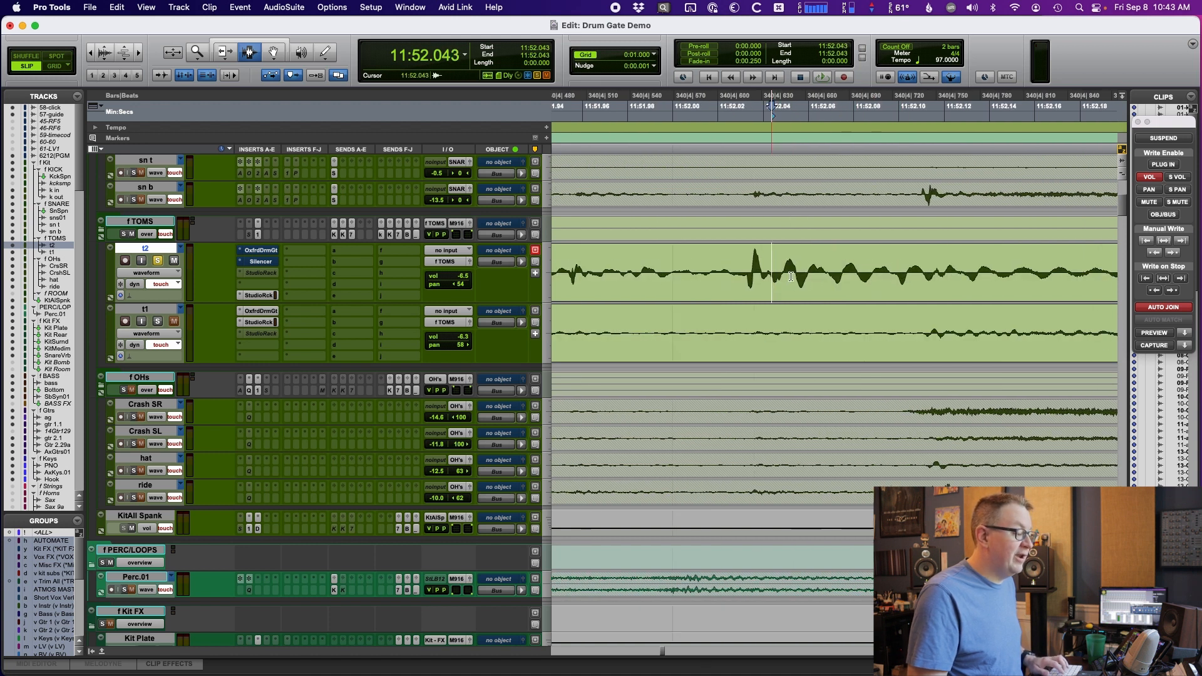
{"action": "key", "text": "r"}
{"action": "key", "text": "r"}
{"action": "key", "text": "r"}
{"action": "left_click_drag", "start_coordinate": [972, 278], "coordinate": [1022, 281]}
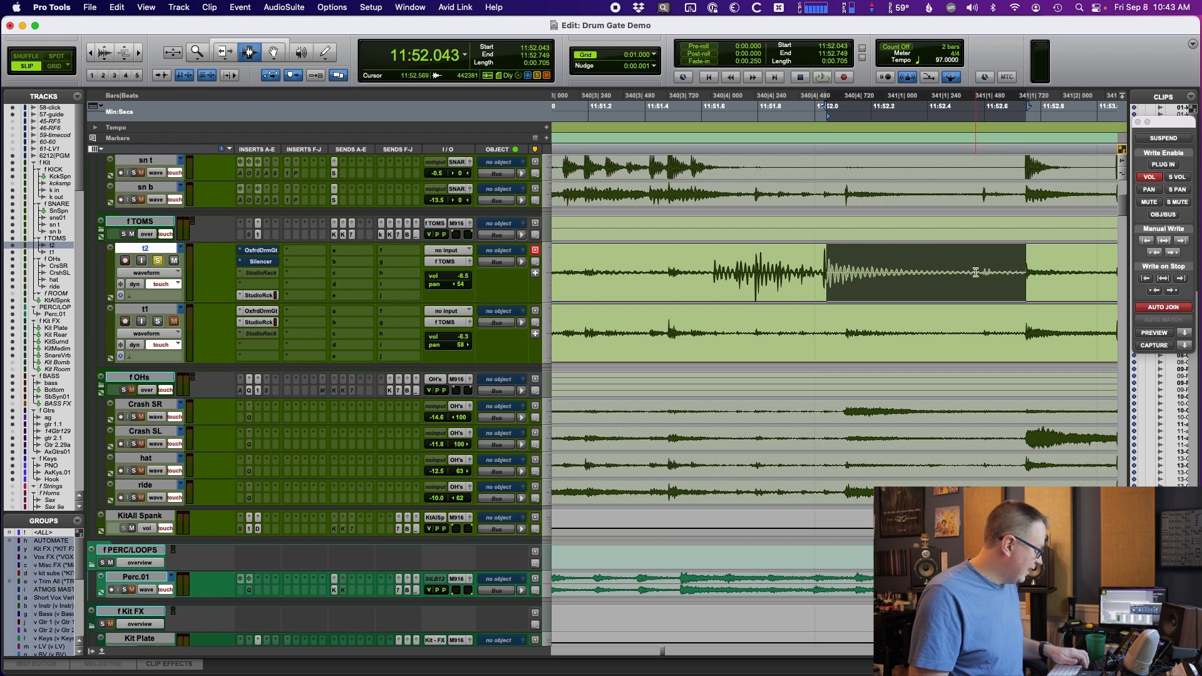
{"action": "key", "text": "super+e"}
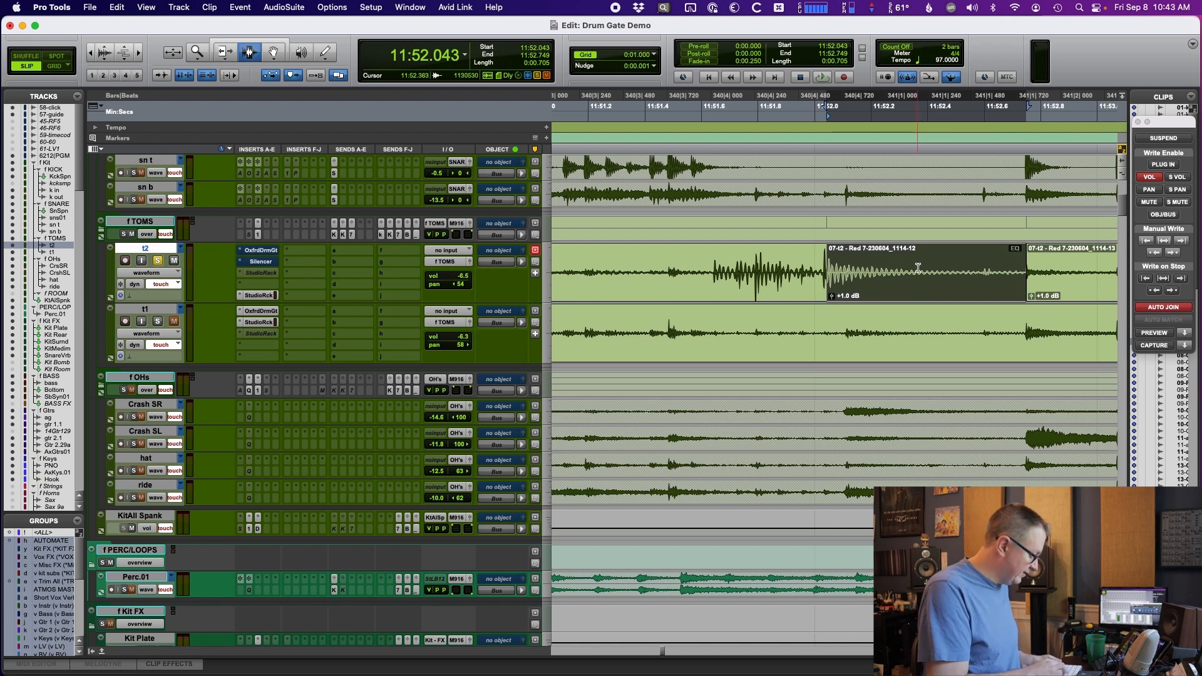
{"action": "key", "text": "alt+6"}
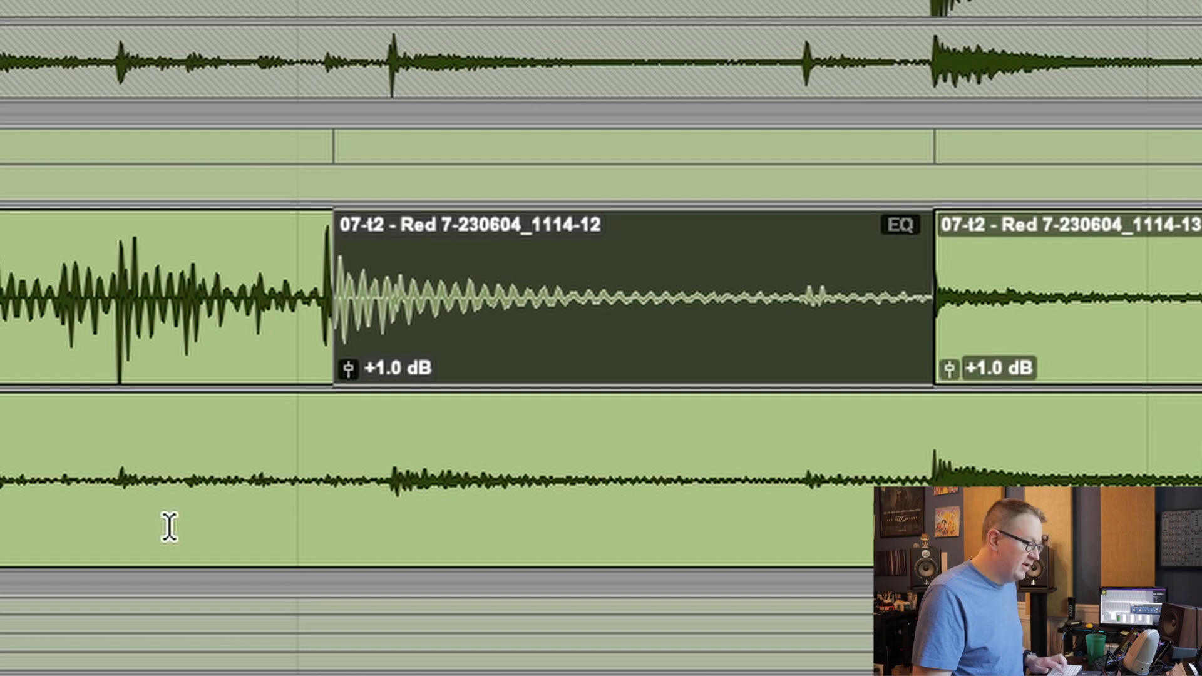
Step: Crossfade the start and end boundaries of the low-passed ring clip on t2
{"action": "key", "text": "t"}
{"action": "key", "text": "t"}
{"action": "key", "text": "t"}
{"action": "left_click_drag", "start_coordinate": [311, 302], "coordinate": [364, 321]}
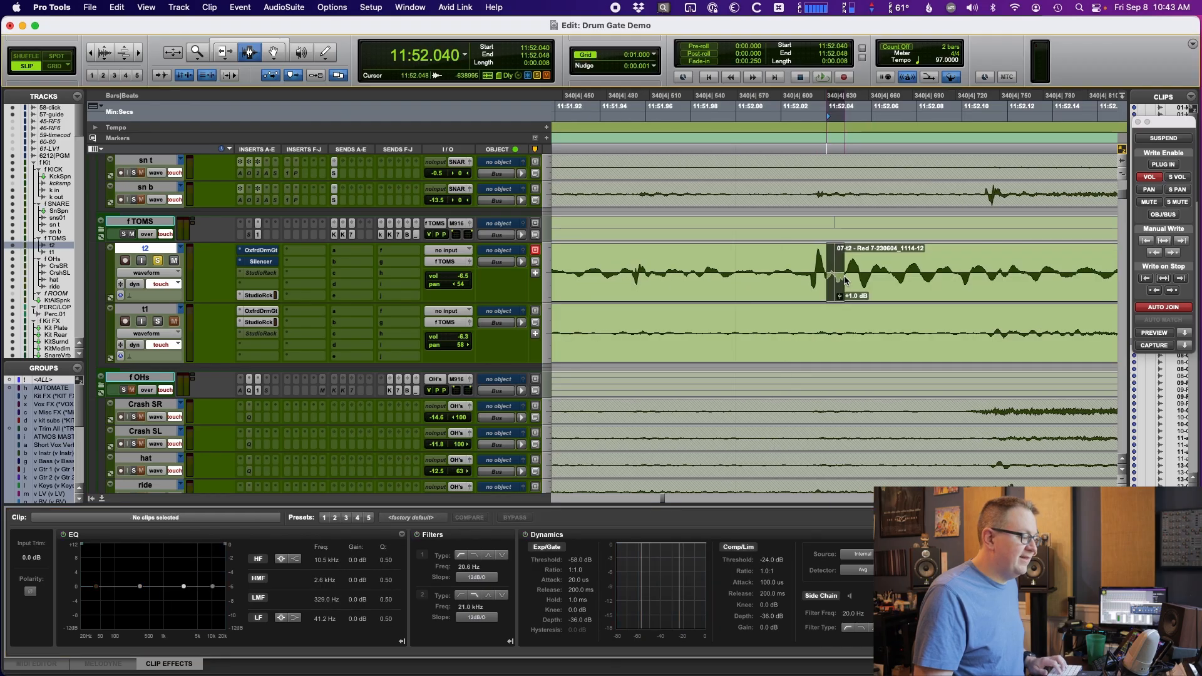
{"action": "key", "text": "r"}
{"action": "key", "text": "r"}
{"action": "key", "text": "r"}
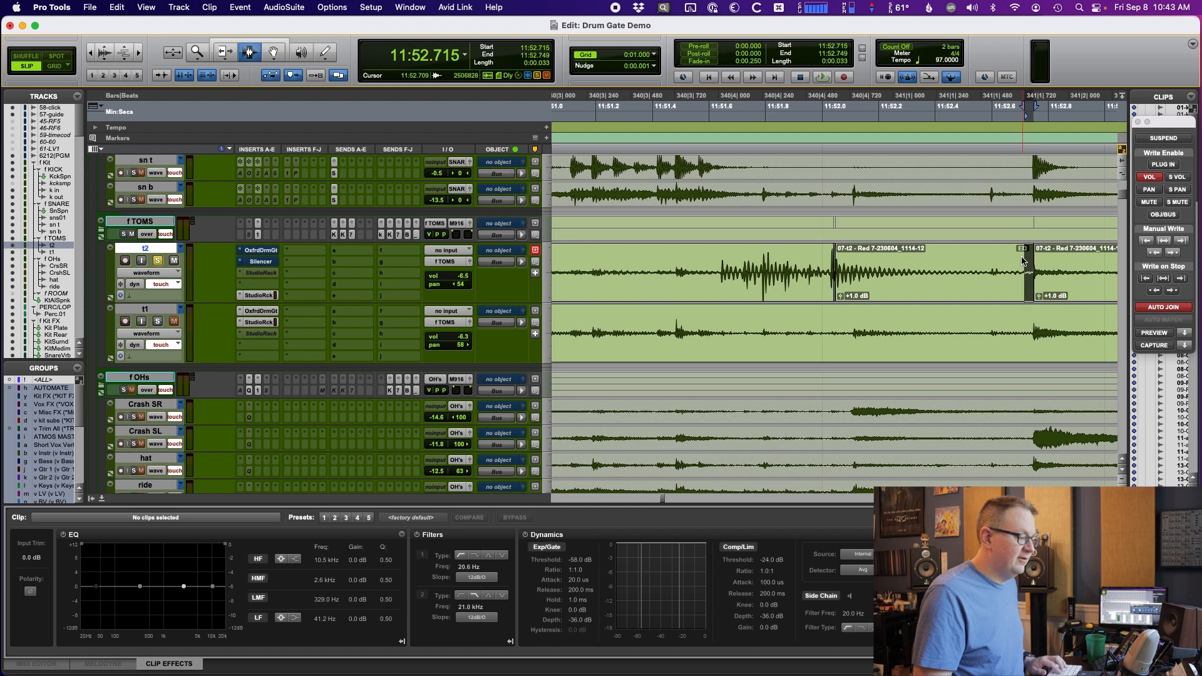
{"action": "left_click", "coordinate": [836, 274]}
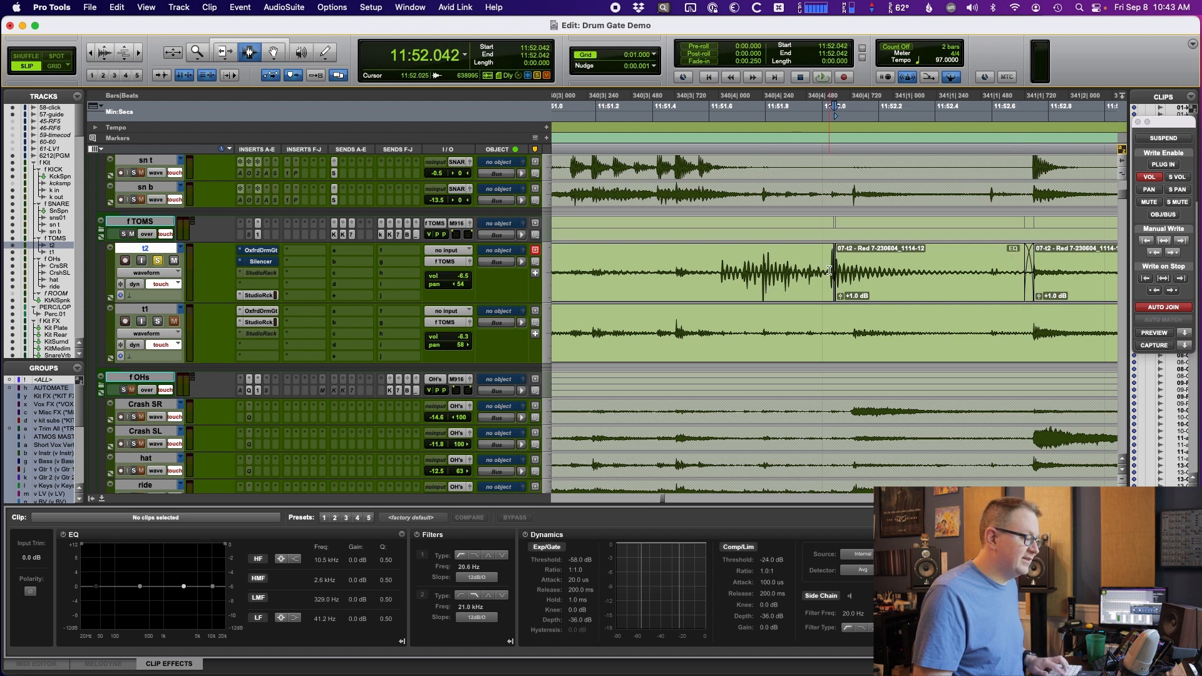
Step: Check the ring clip's low-pass filter settings and audition the edited tom hit from about 11:51.987
{"action": "double_click", "coordinate": [870, 274]}
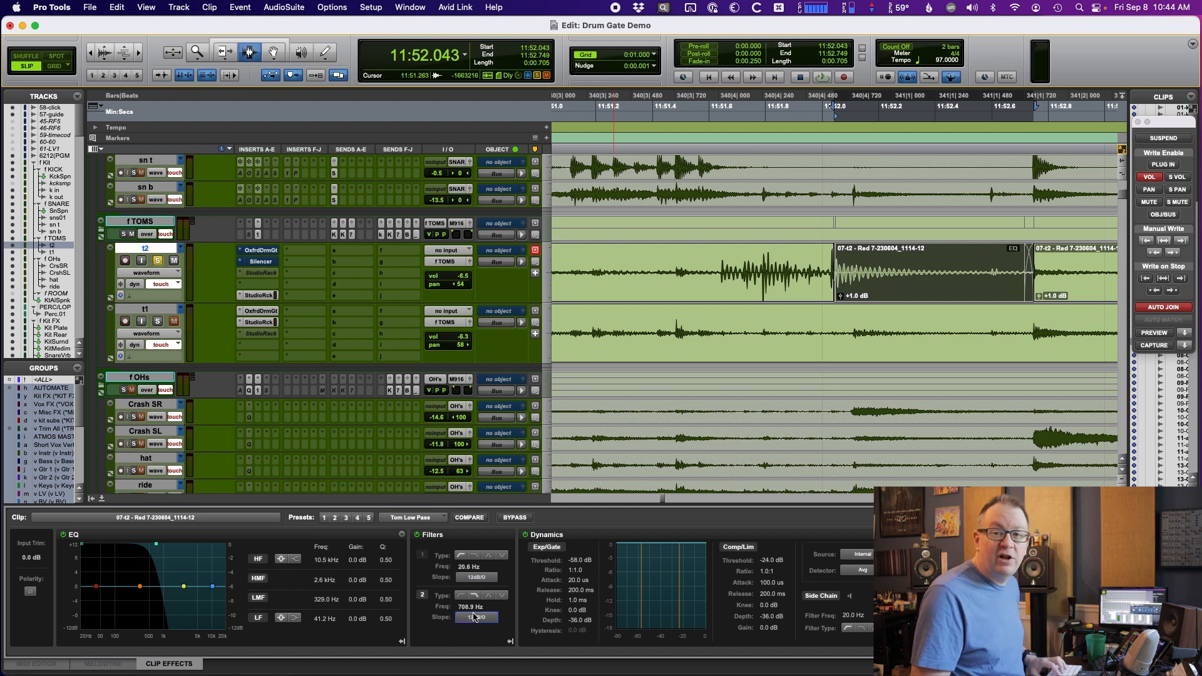
{"action": "left_click", "coordinate": [829, 264]}
{"action": "left_click", "coordinate": [819, 274]}
{"action": "key", "text": "space"}
{"action": "key", "text": "space"}
{"action": "key", "text": "space"}
{"action": "key", "text": "space"}
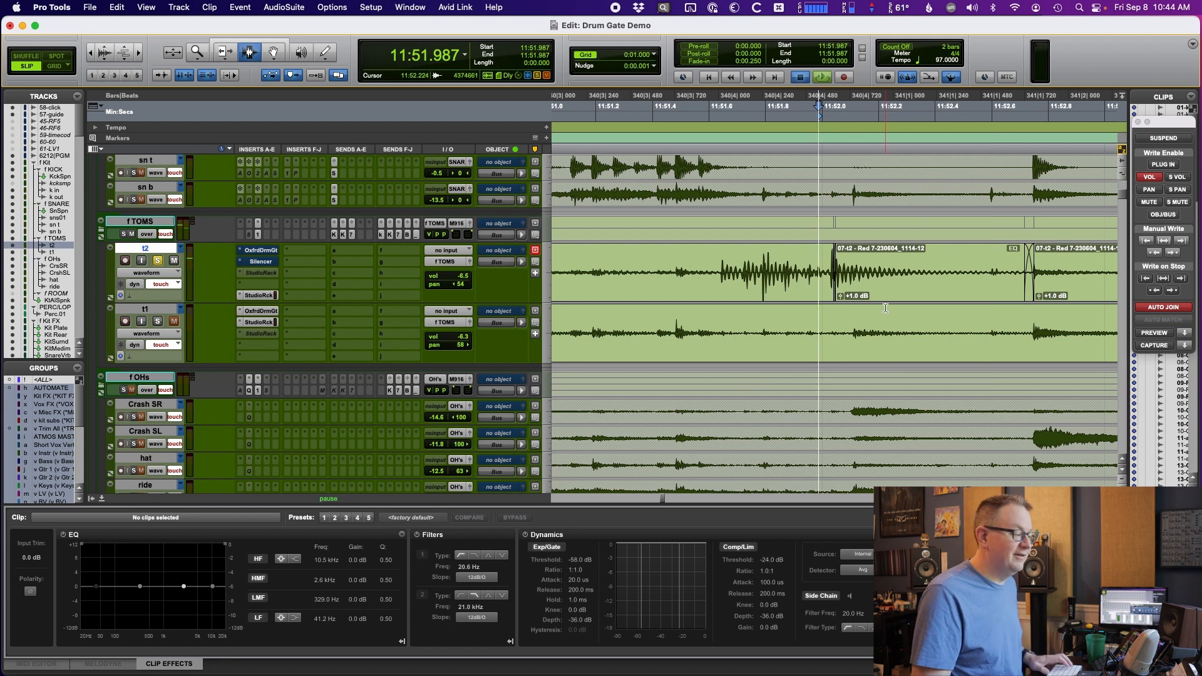
{"action": "key", "text": "space"}
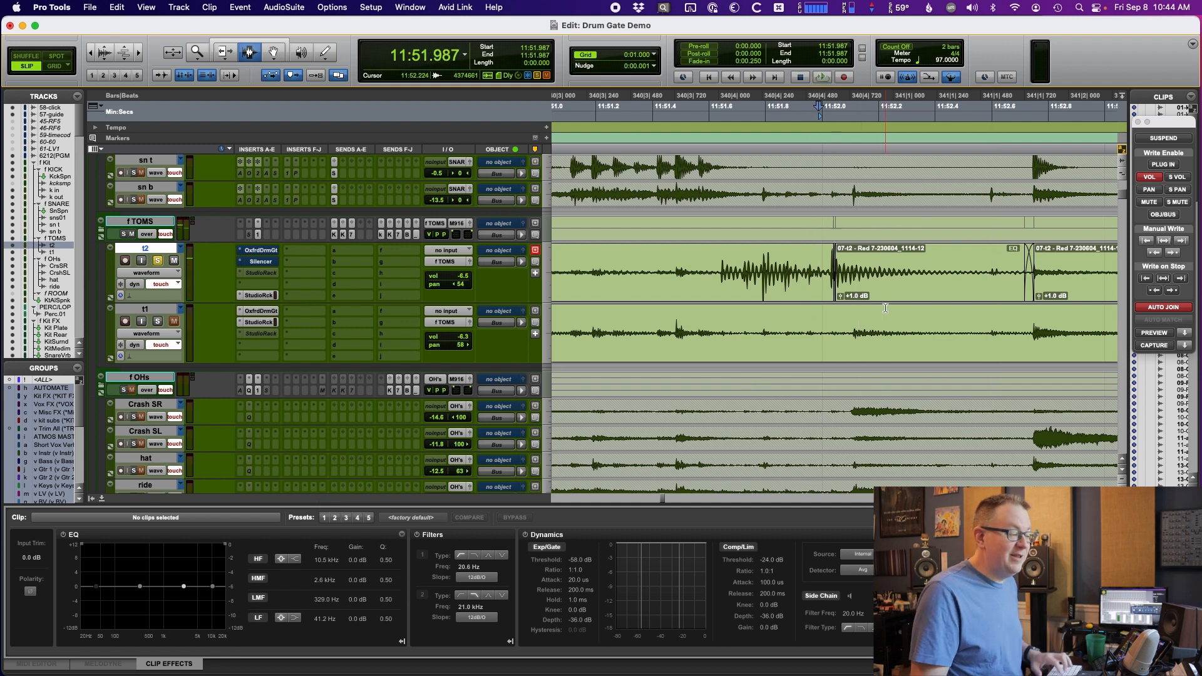
Step: Delete the ring's tail from about 11:52.421 with a short fade-out, and about 0.427 s of t2 ahead of the hit
{"action": "left_click_drag", "start_coordinate": [942, 273], "coordinate": [1037, 274]}
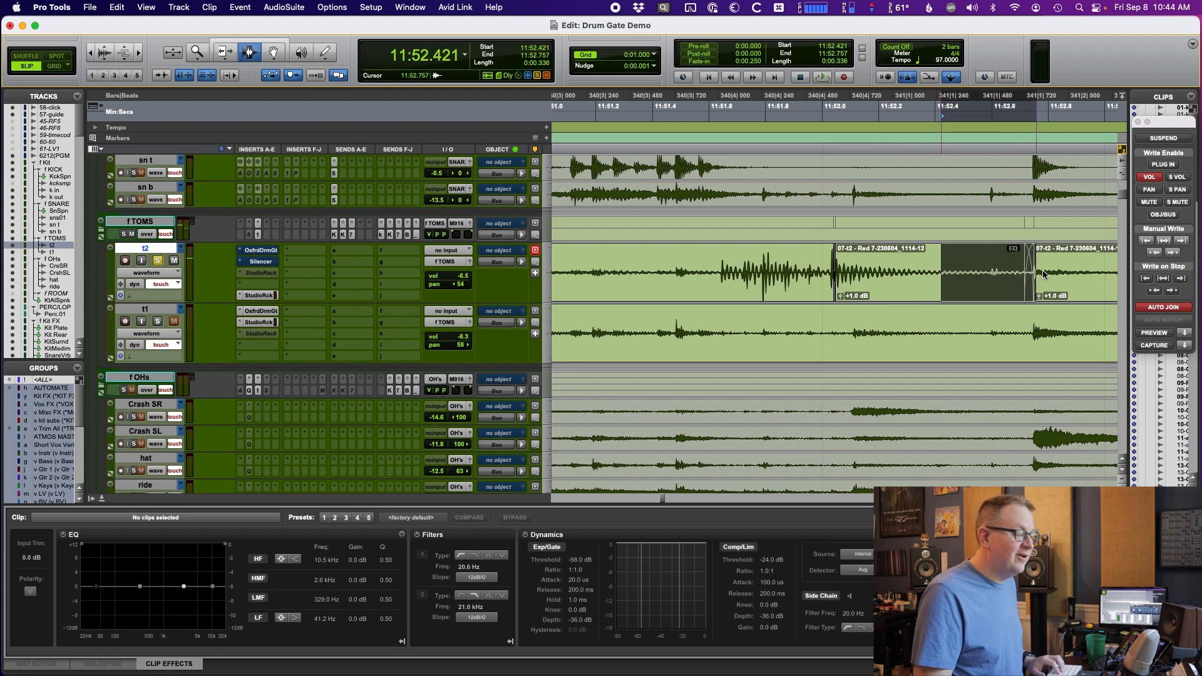
{"action": "key", "text": "Delete"}
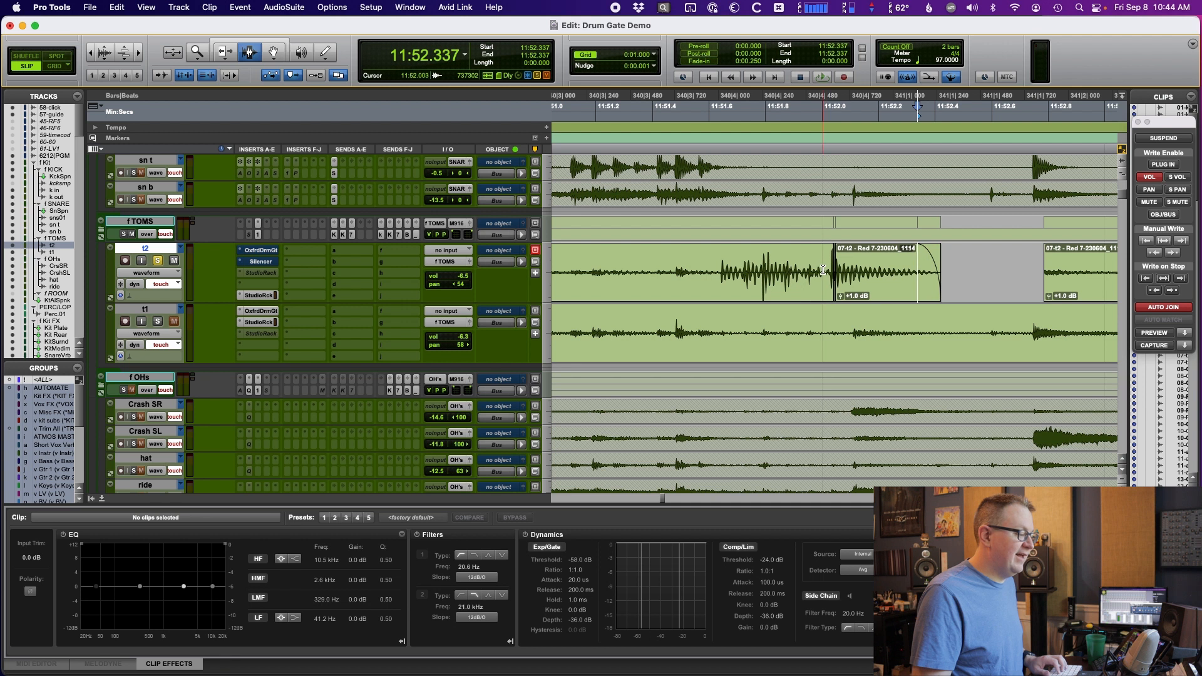
{"action": "left_click_drag", "start_coordinate": [824, 272], "coordinate": [703, 265]}
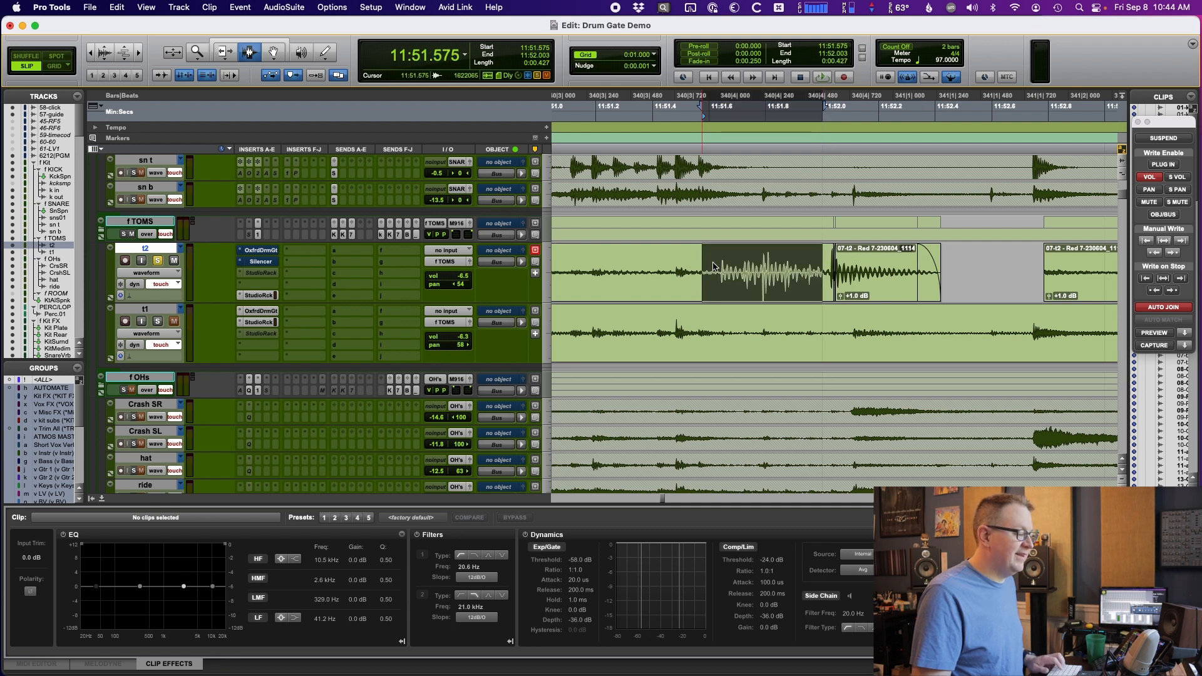
{"action": "key", "text": "Delete"}
{"action": "key", "text": "space"}
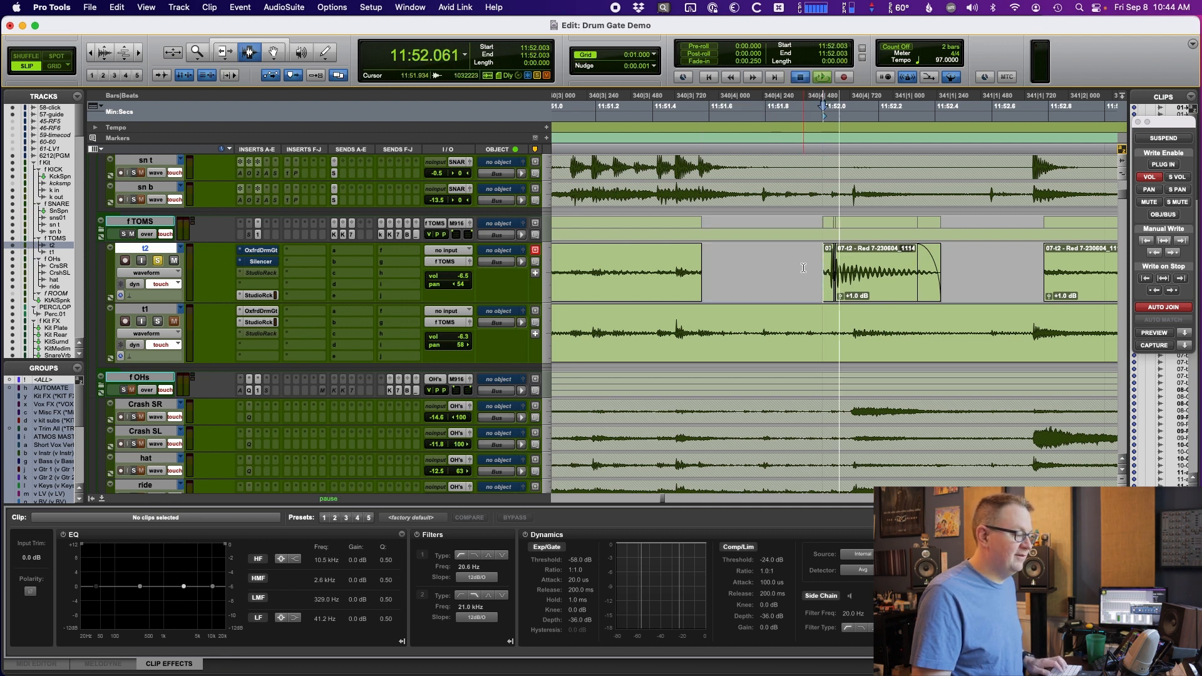
{"action": "key", "text": "space"}
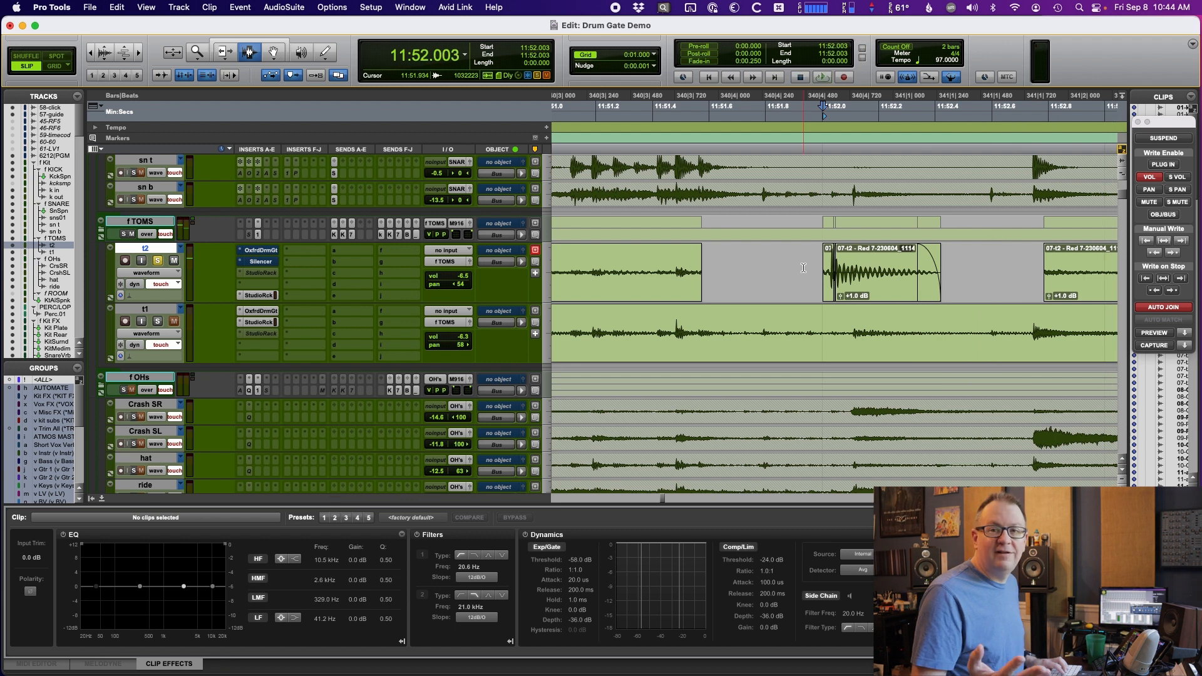
Step: Select about 2.9 s of t2 around the edited tom hit, starting near 11:51.013, and clear the manual edits
{"action": "key", "text": "super+bracketleft"}
{"action": "key", "text": "super+bracketleft"}
{"action": "key", "text": "super+bracketleft"}
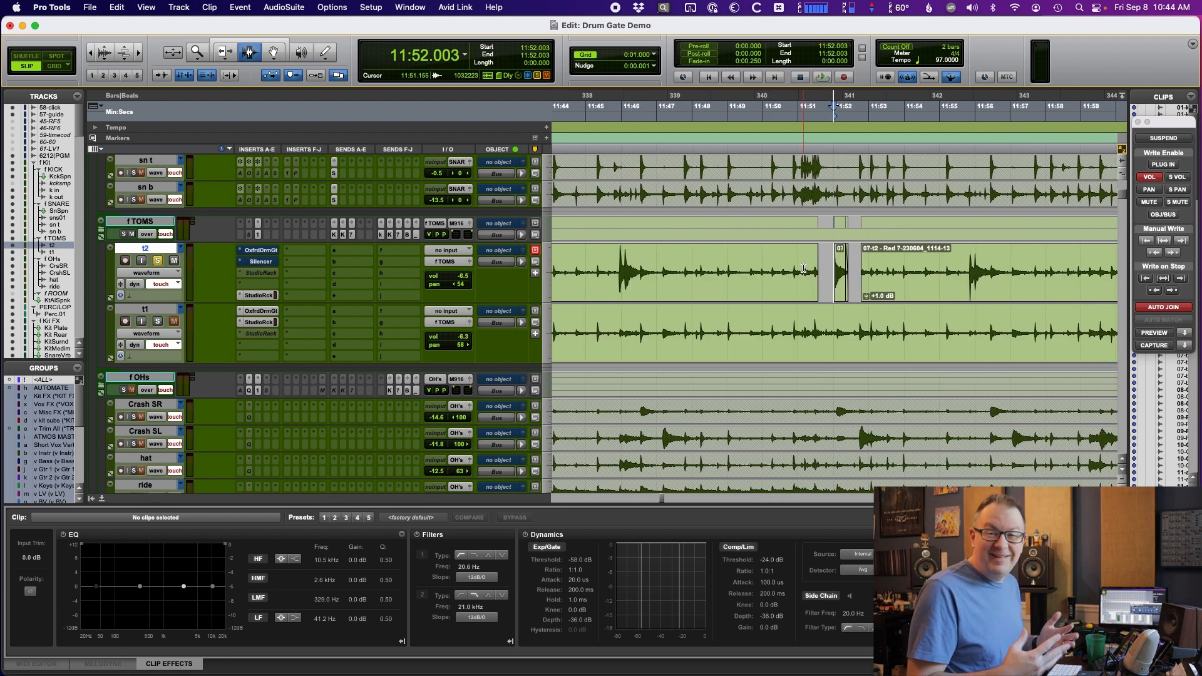
{"action": "left_click_drag", "start_coordinate": [901, 273], "coordinate": [799, 272]}
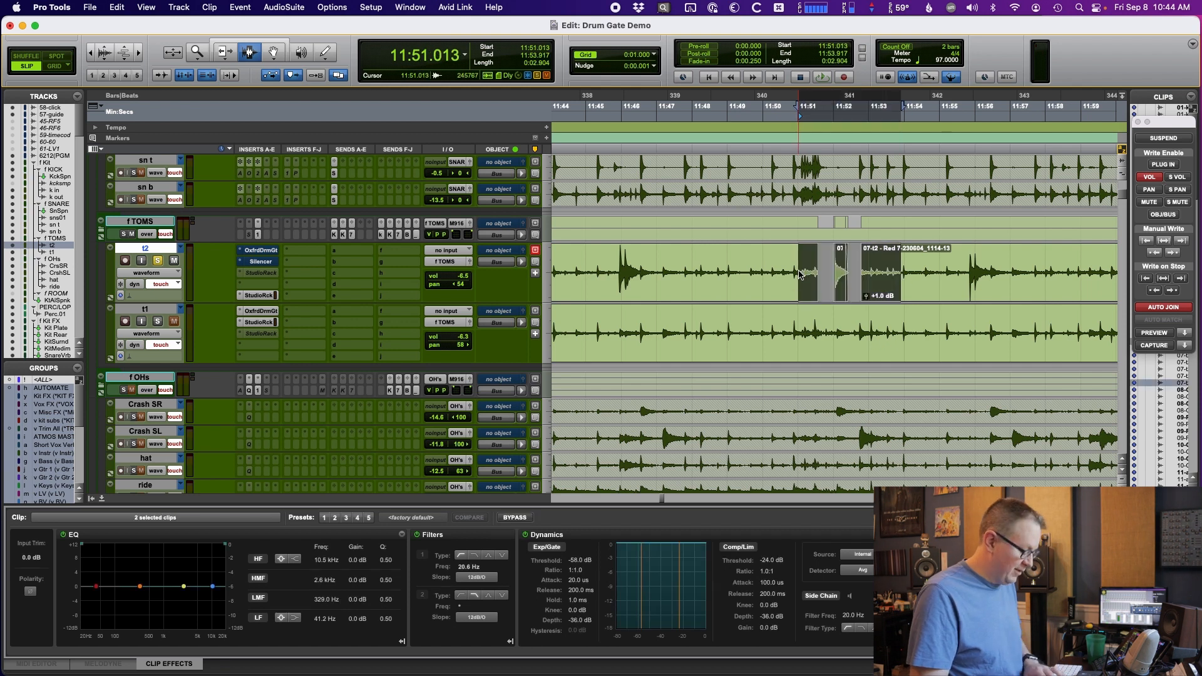
{"action": "key", "text": "Delete"}
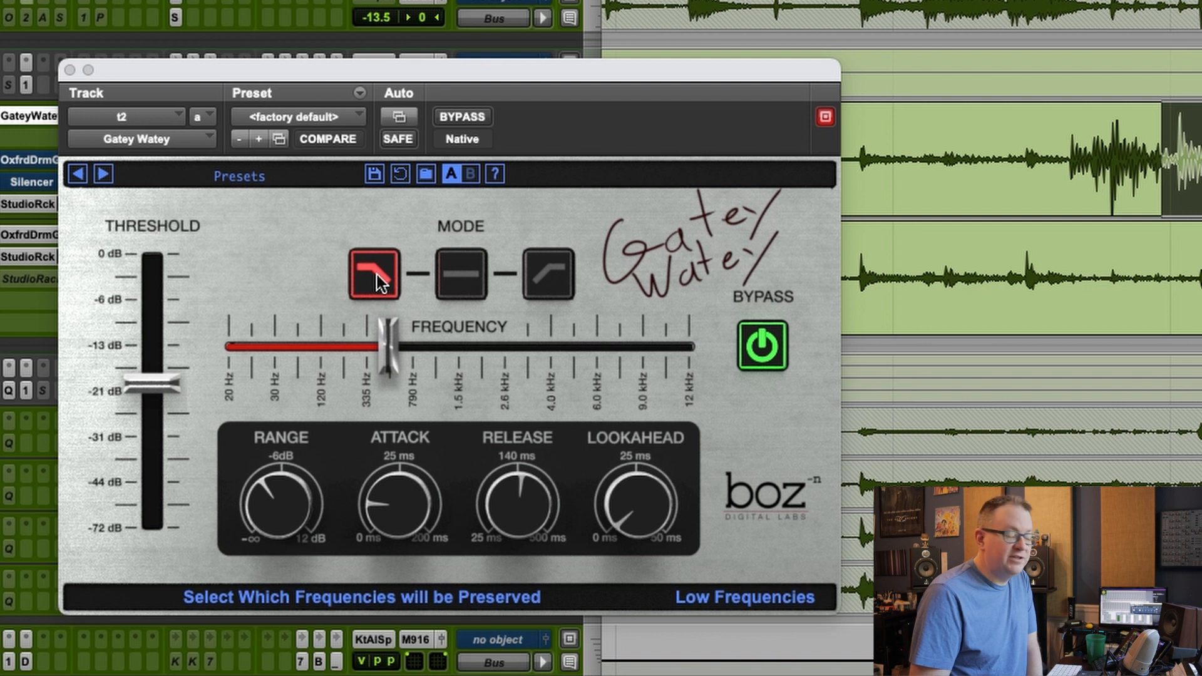
Step: Set the Gatey Watey gate's range to -∞ dB and its crossover frequency to 500 Hz
{"action": "left_click_drag", "start_coordinate": [308, 554], "coordinate": [266, 573]}
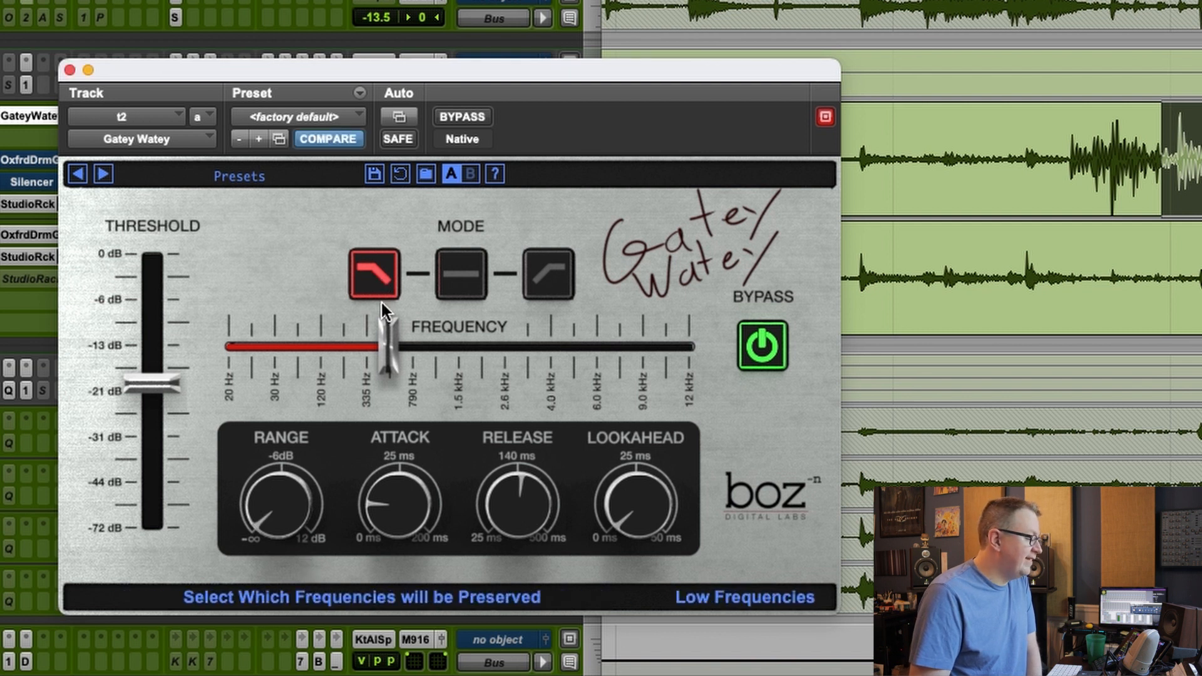
{"action": "left_click_drag", "start_coordinate": [401, 355], "coordinate": [397, 355]}
{"action": "double_click", "coordinate": [397, 354]}
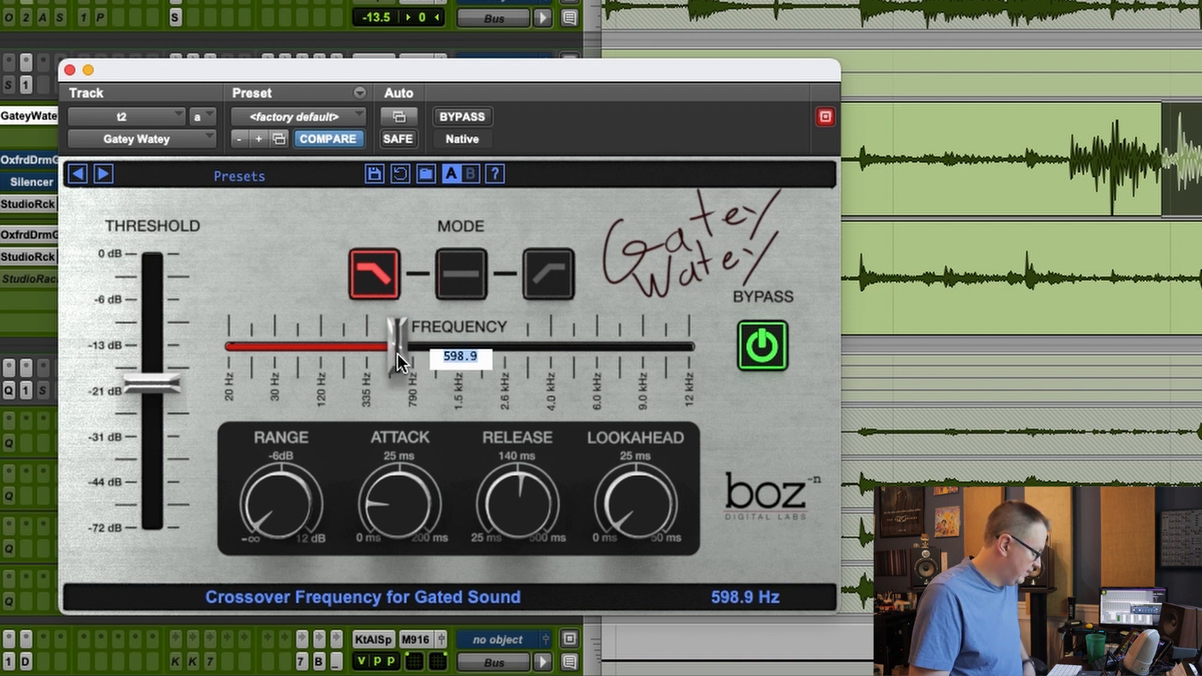
{"action": "key", "text": "Return"}
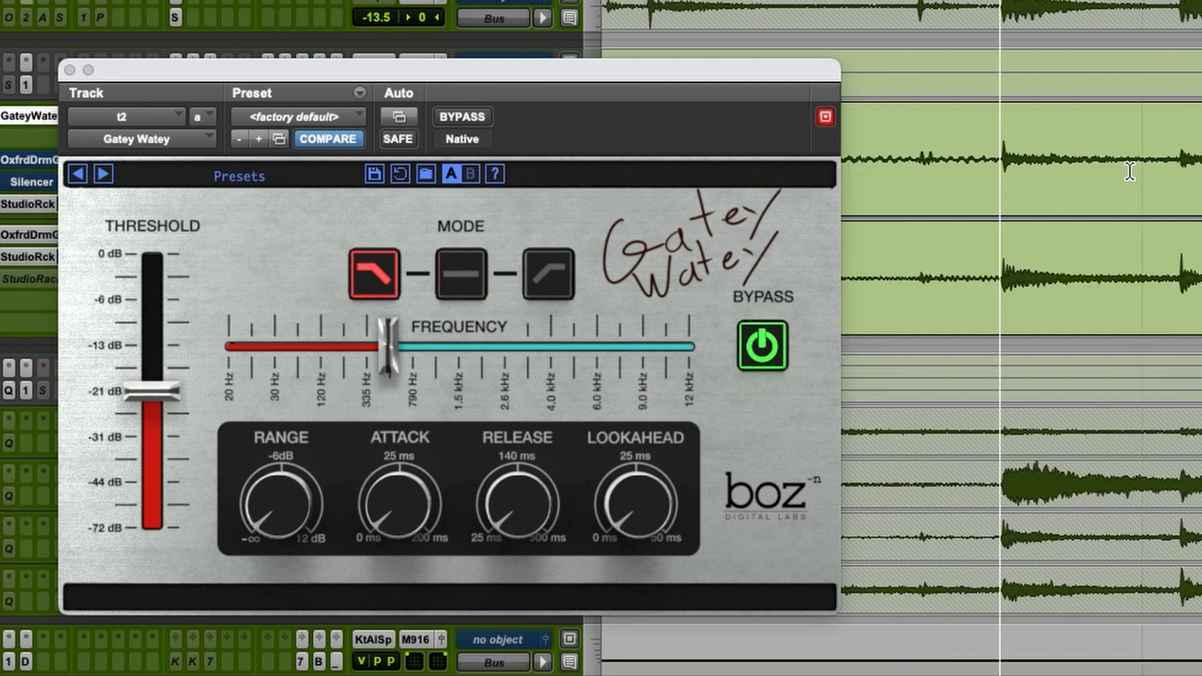
Step: Raise the gate's threshold to about -15 dB and loop the section of t2 just ahead of the next tom hit
{"action": "left_click_drag", "start_coordinate": [141, 388], "coordinate": [152, 347]}
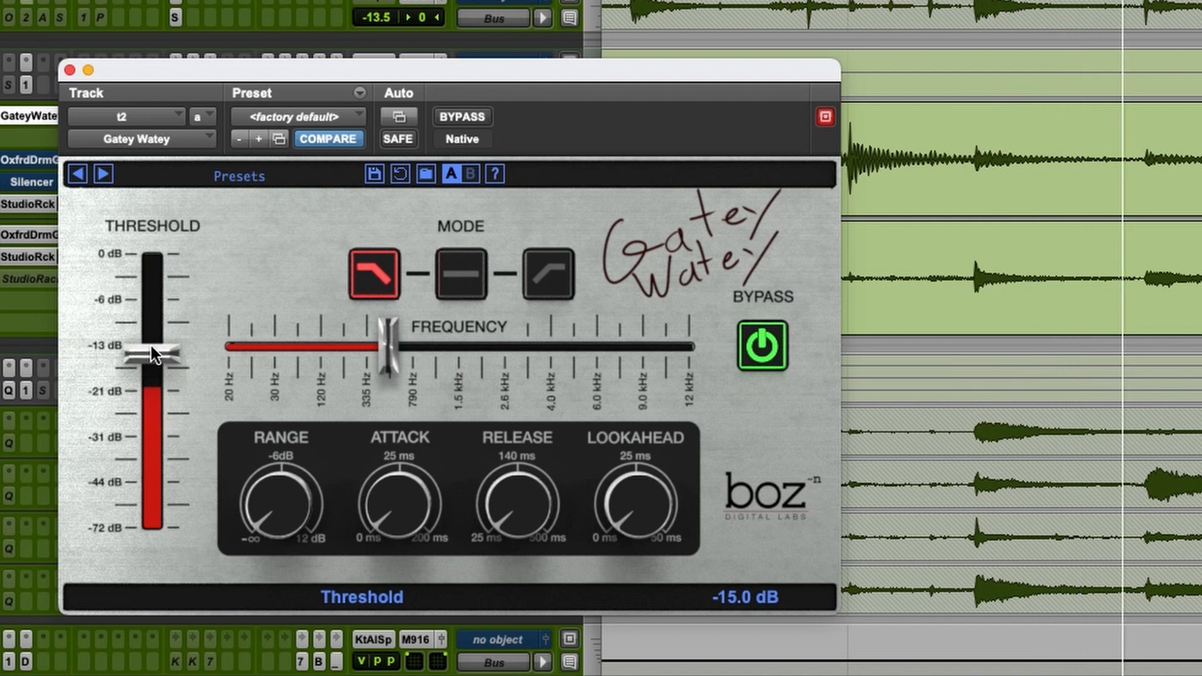
{"action": "key", "text": "space"}
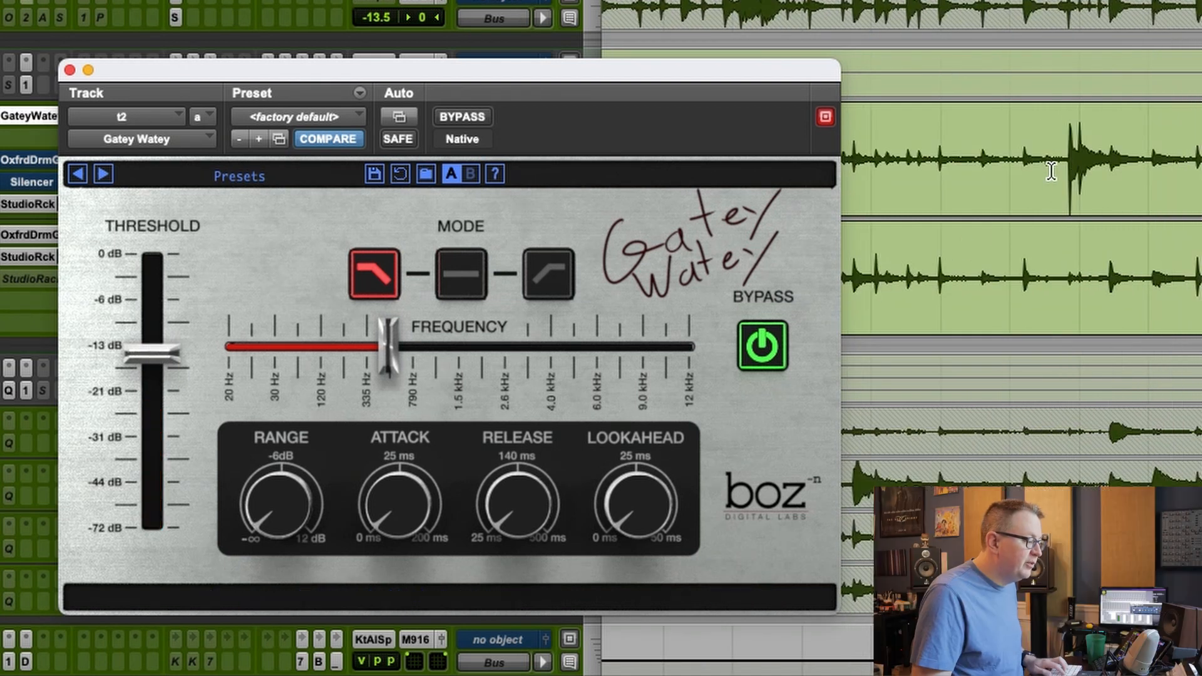
{"action": "left_click_drag", "start_coordinate": [936, 162], "coordinate": [1066, 182]}
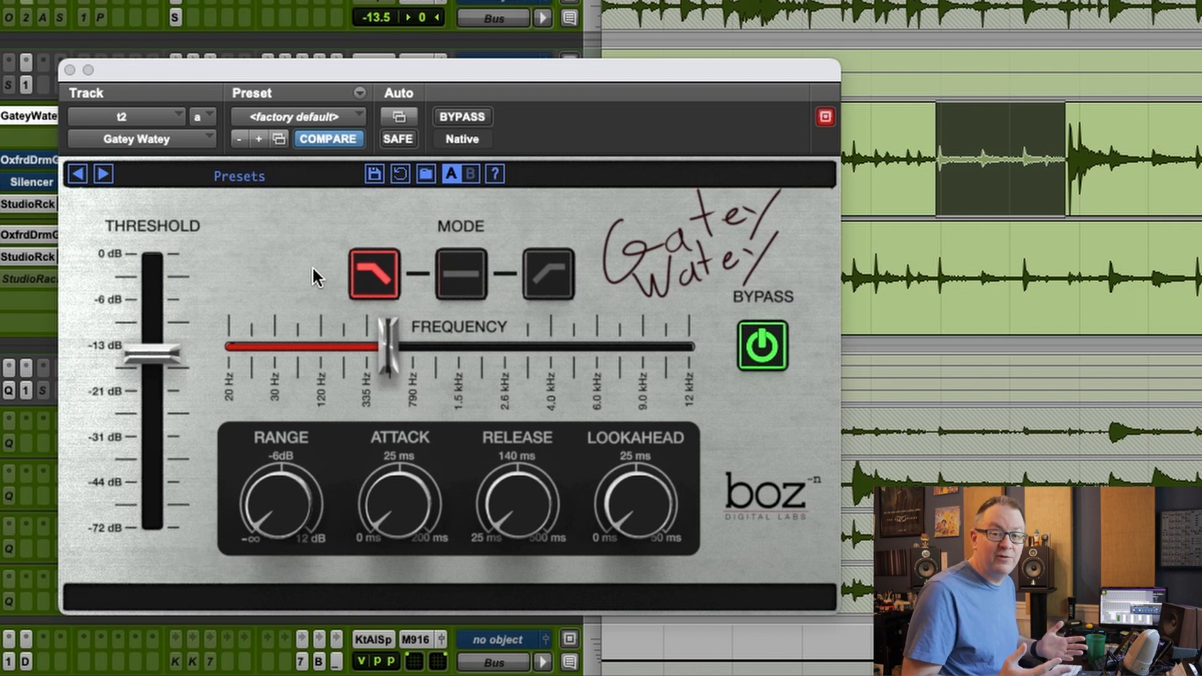
{"action": "mouse_move", "coordinate": [148, 289]}
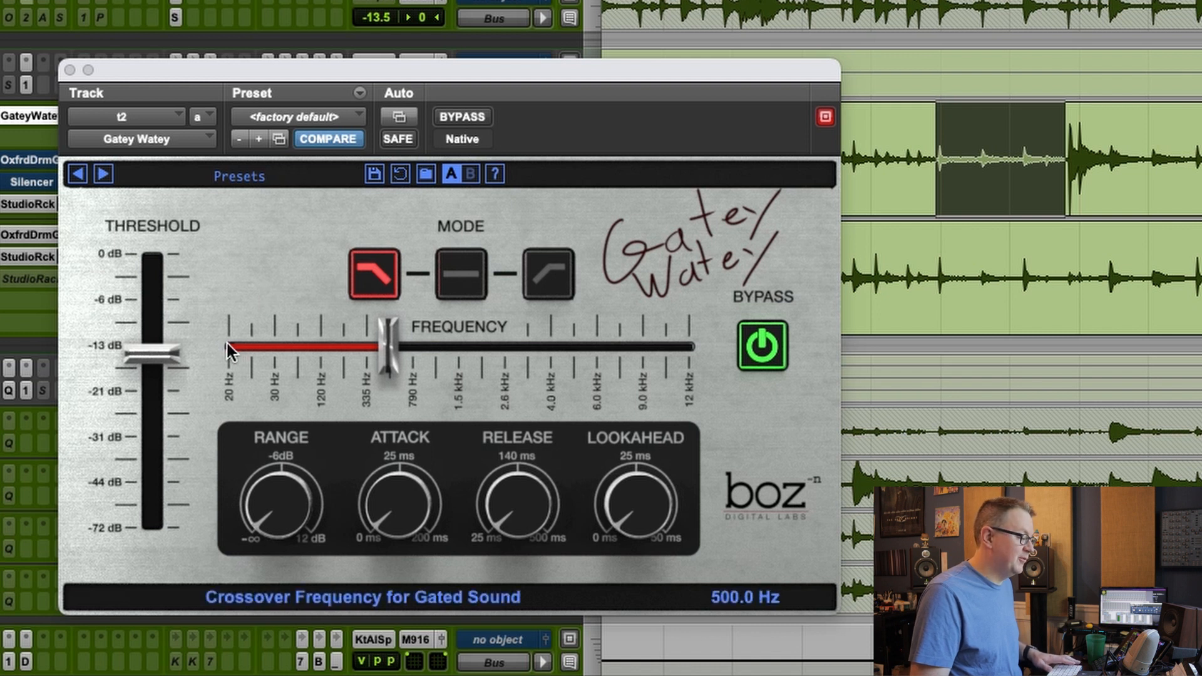
{"action": "key", "text": "space"}
{"action": "left_click_drag", "start_coordinate": [164, 345], "coordinate": [162, 342]}
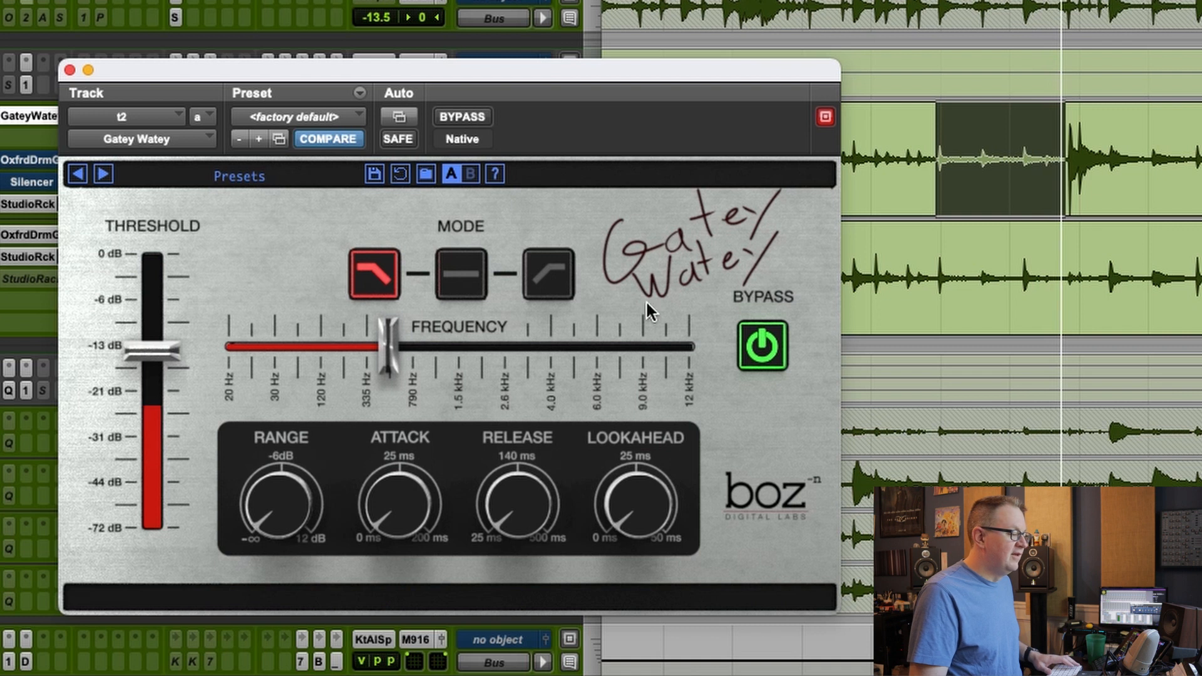
Step: Audition the looped section with the threshold at -22.7 dB, and return the threshold to about -15 dB
{"action": "left_click_drag", "start_coordinate": [144, 355], "coordinate": [145, 408]}
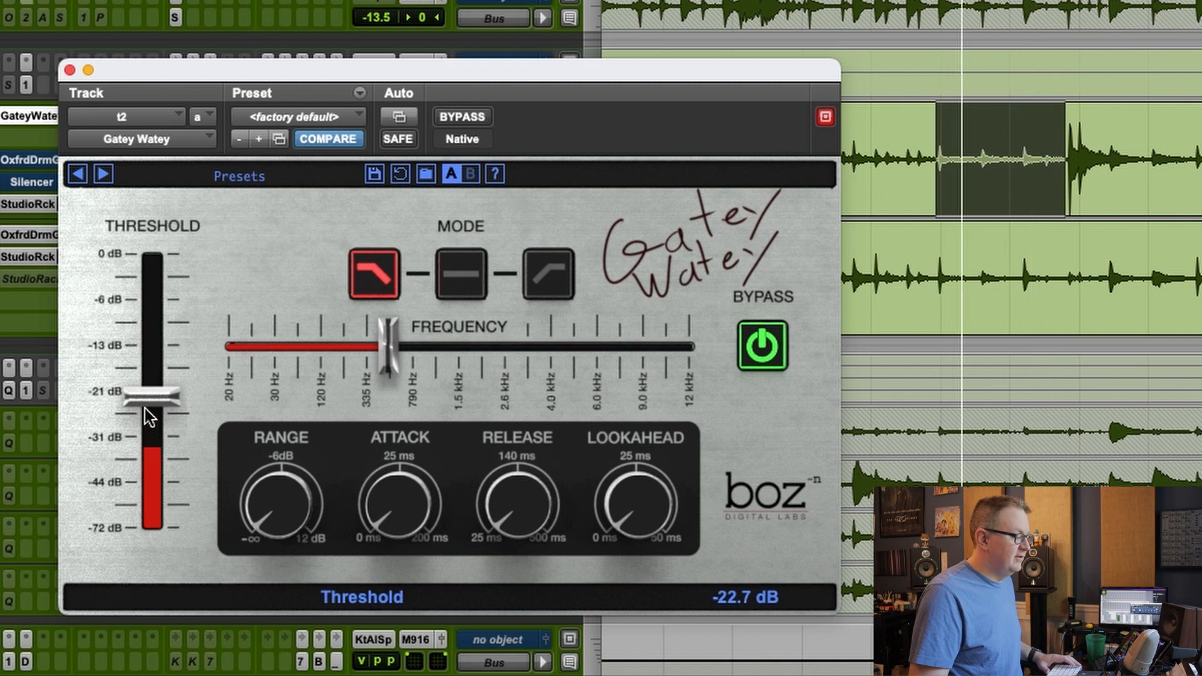
{"action": "key", "text": "space"}
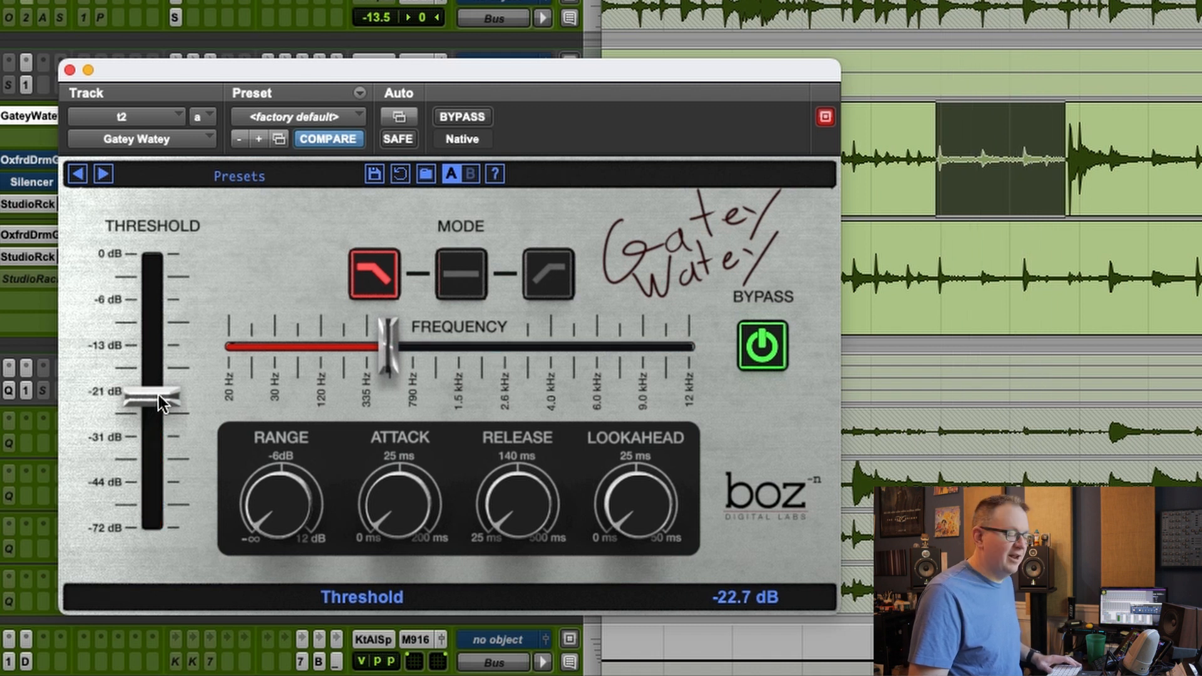
{"action": "key", "text": "space"}
{"action": "left_click_drag", "start_coordinate": [160, 392], "coordinate": [164, 353]}
{"action": "key", "text": "space"}
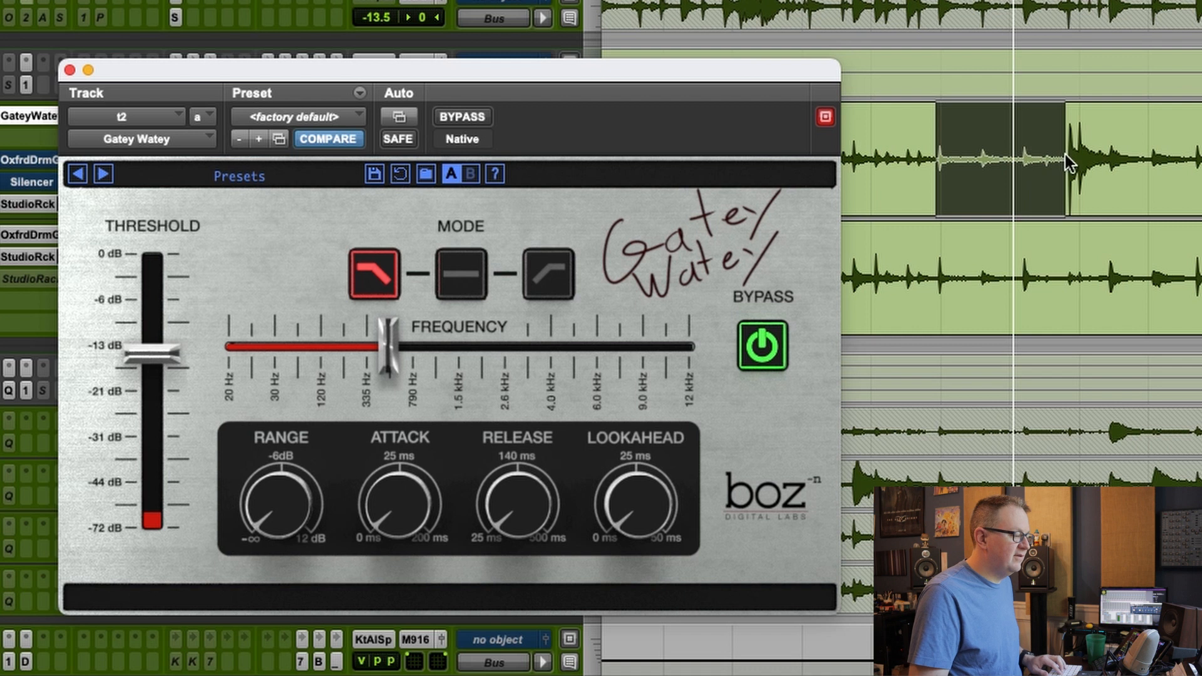
Step: Audition t2 through the gate from the gap between the two loud tom hits
{"action": "left_click", "coordinate": [1065, 156]}
{"action": "key", "text": "t"}
{"action": "key", "text": "t"}
{"action": "key", "text": "r"}
{"action": "key", "text": "r"}
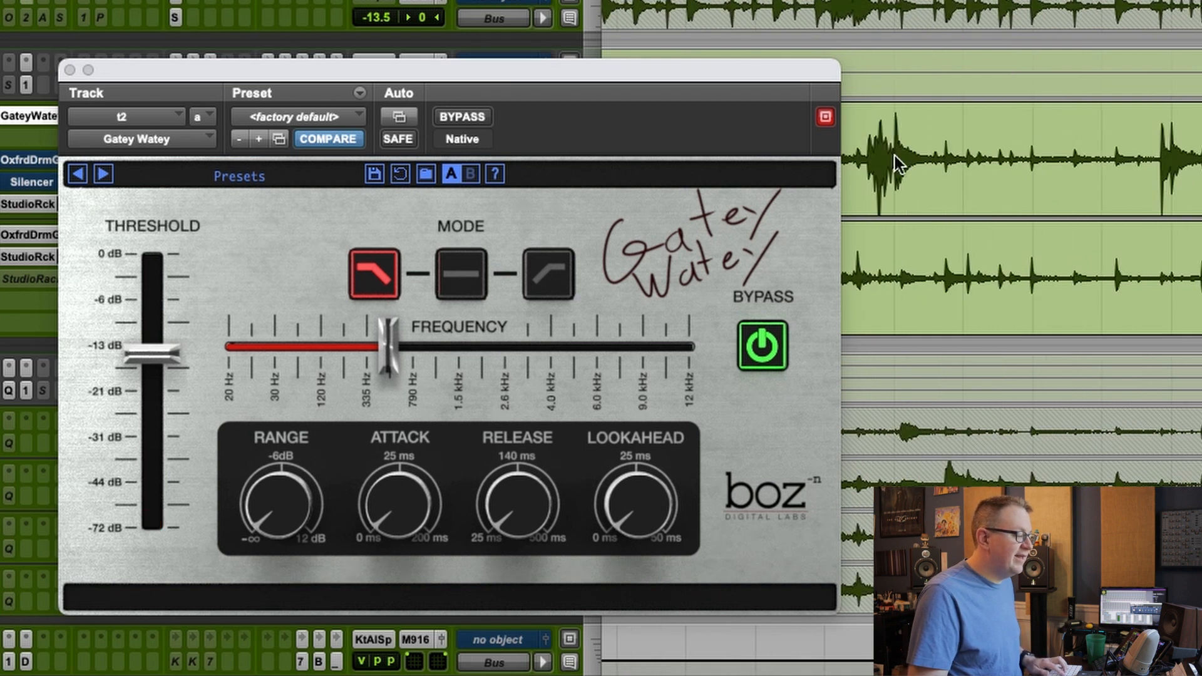
{"action": "key", "text": "t"}
{"action": "key", "text": "t"}
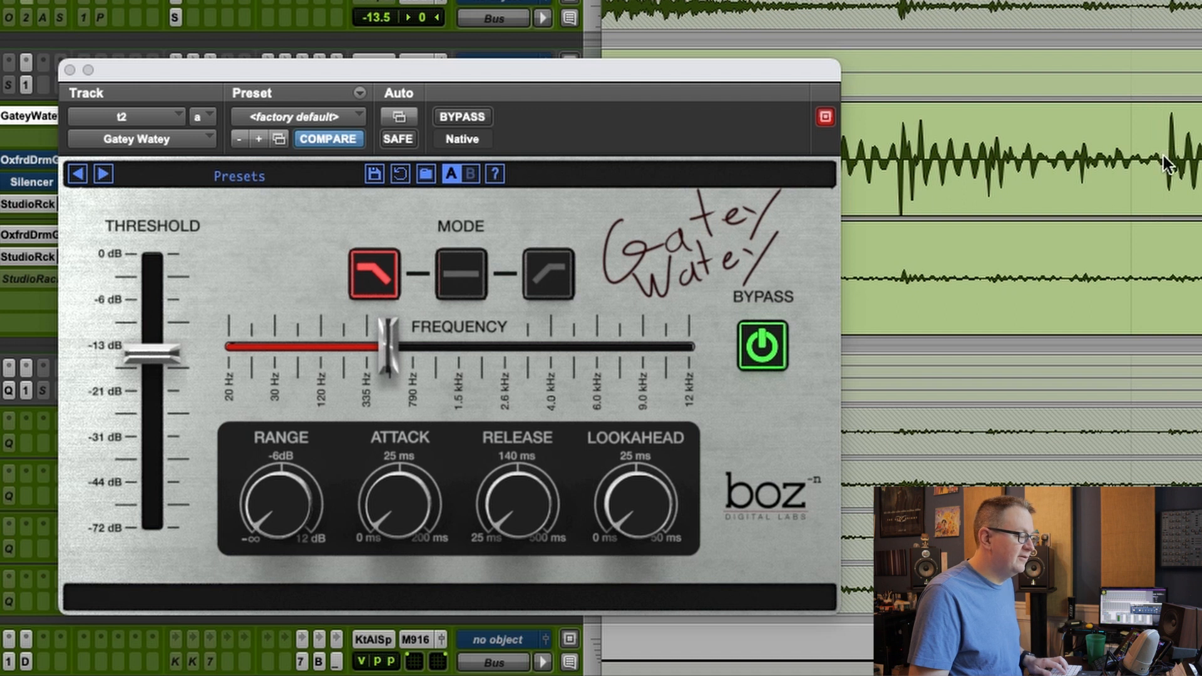
{"action": "key", "text": "r"}
{"action": "key", "text": "r"}
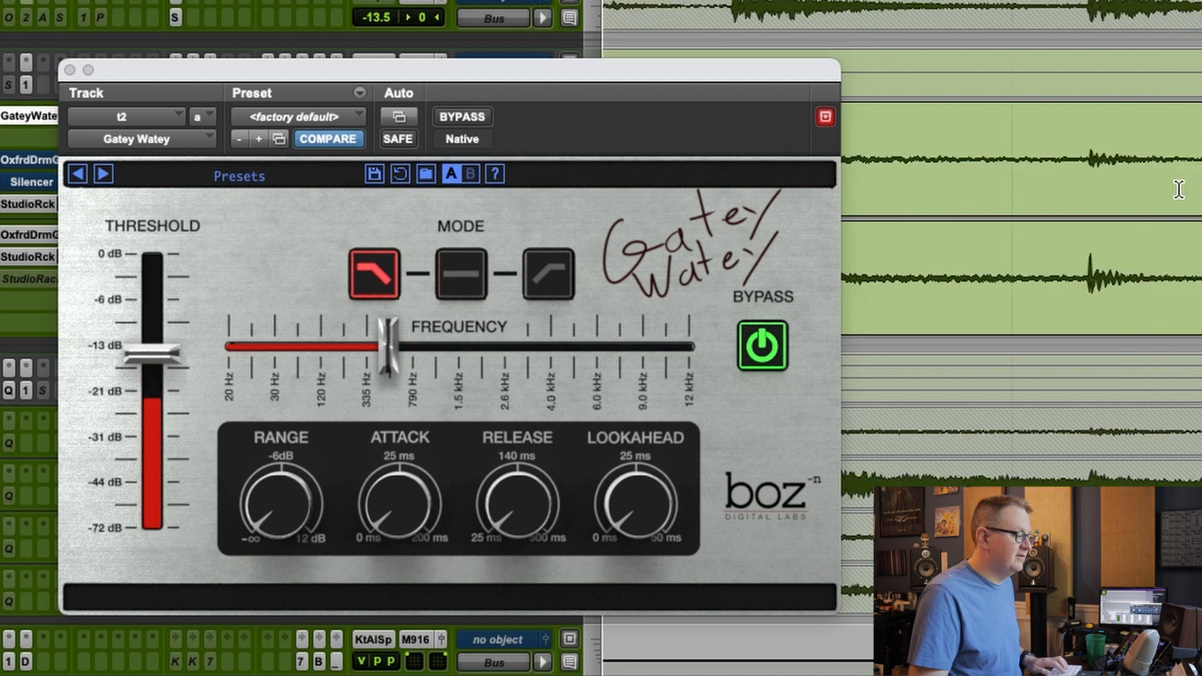
{"action": "key", "text": "Left"}
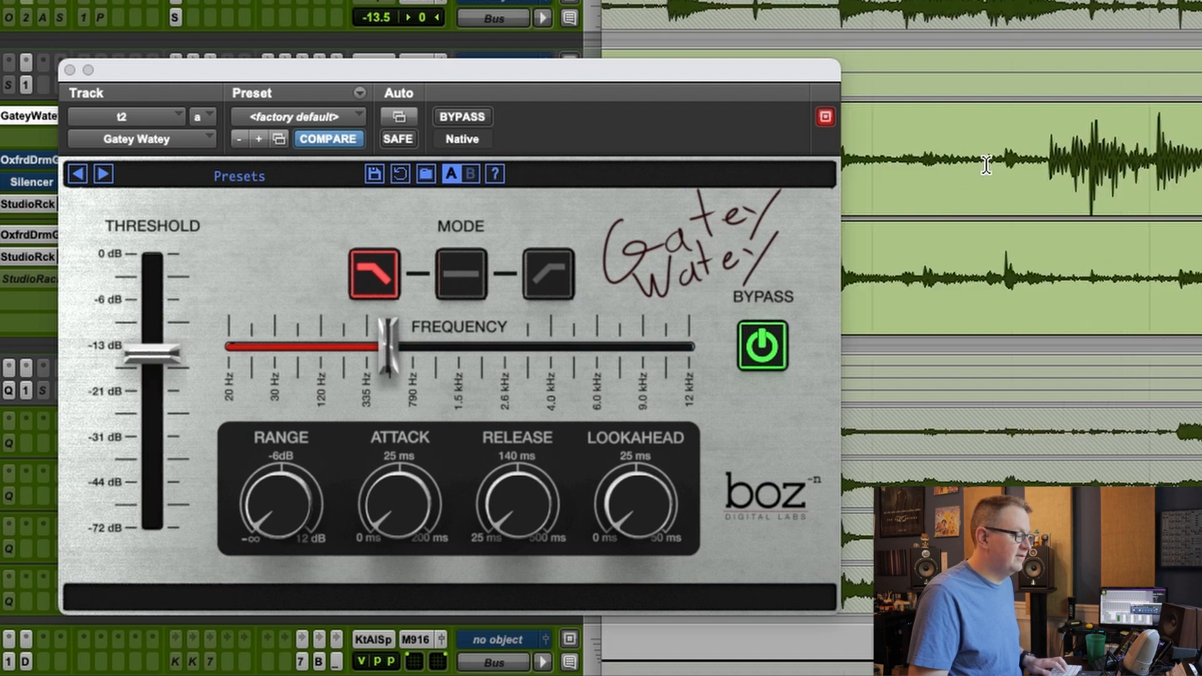
{"action": "left_click", "coordinate": [1140, 149]}
{"action": "key", "text": "space"}
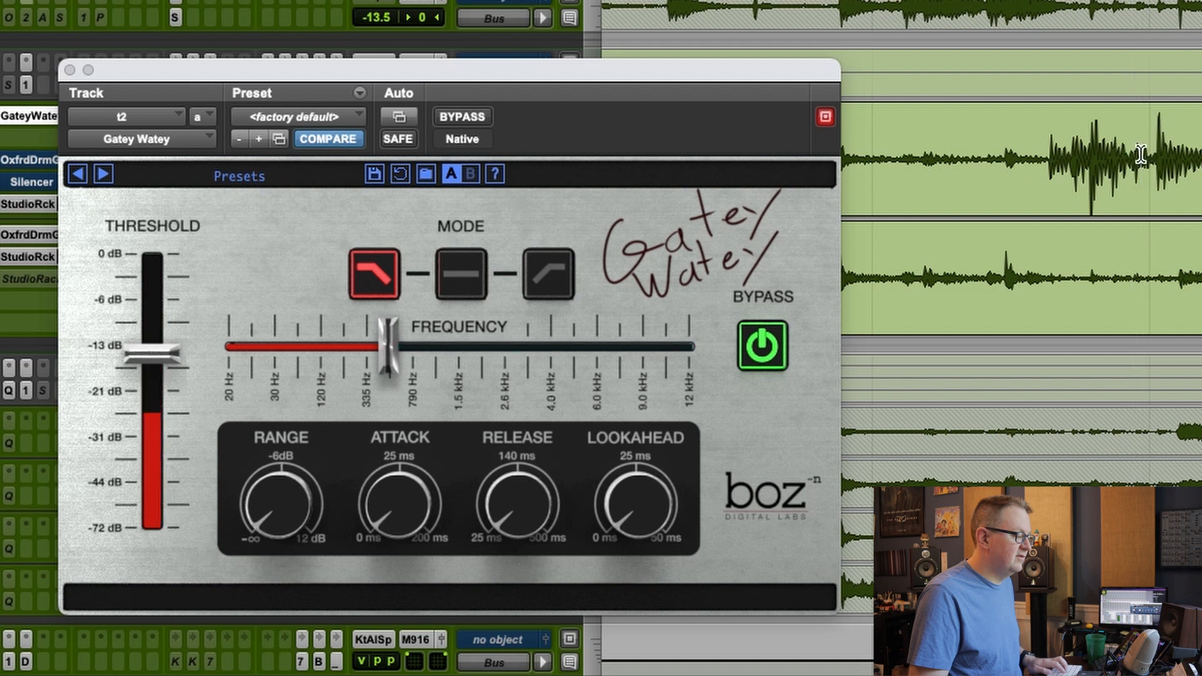
{"action": "key", "text": "space"}
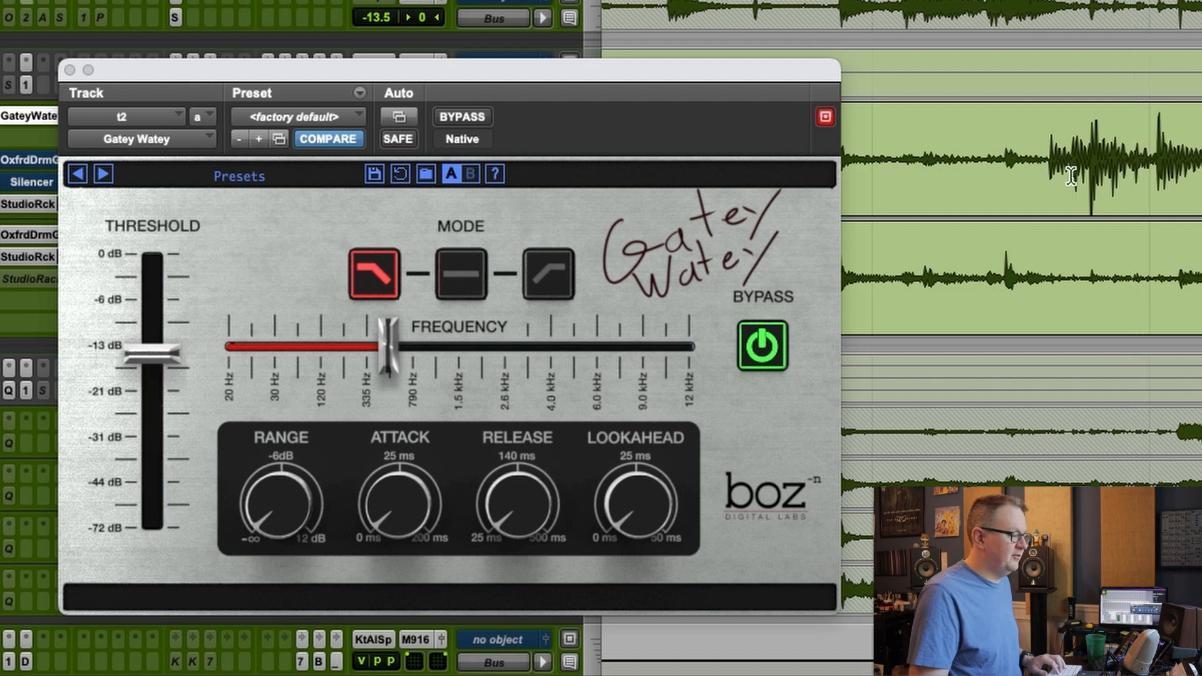
Step: Audition t2 from just ahead of the fill's first tom hit and check the gate's lookahead setting
{"action": "left_click", "coordinate": [1031, 186]}
{"action": "key", "text": "space"}
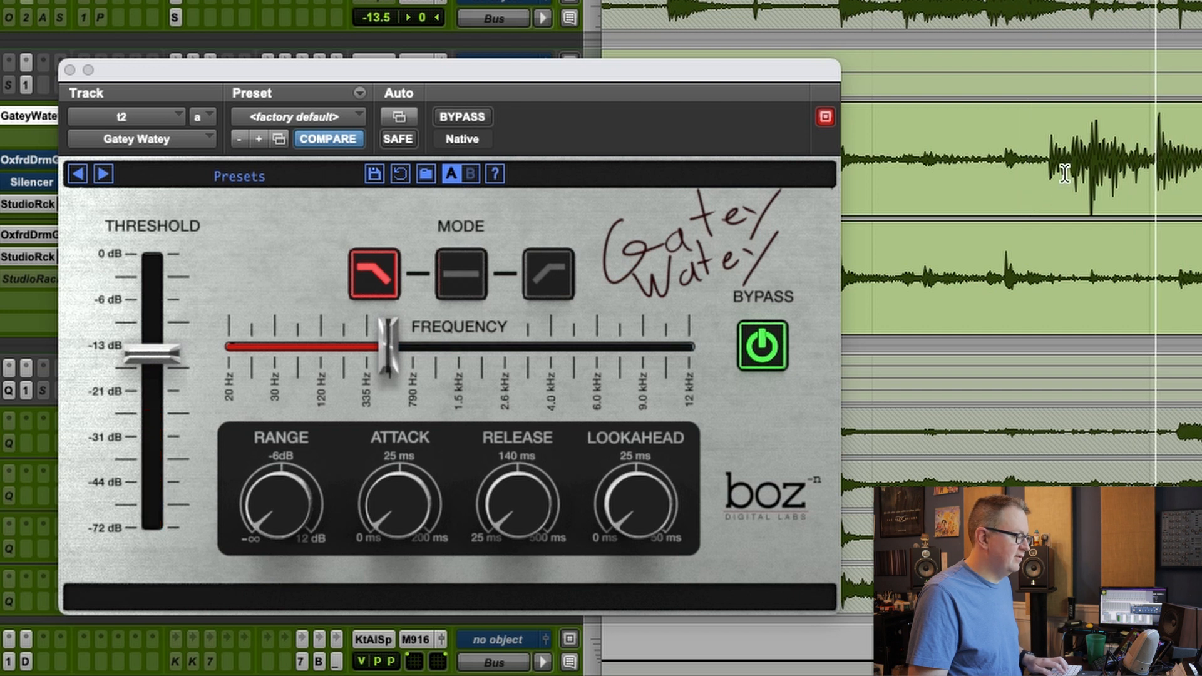
{"action": "left_click", "coordinate": [648, 498]}
{"action": "left_click_drag", "start_coordinate": [648, 497], "coordinate": [644, 495]}
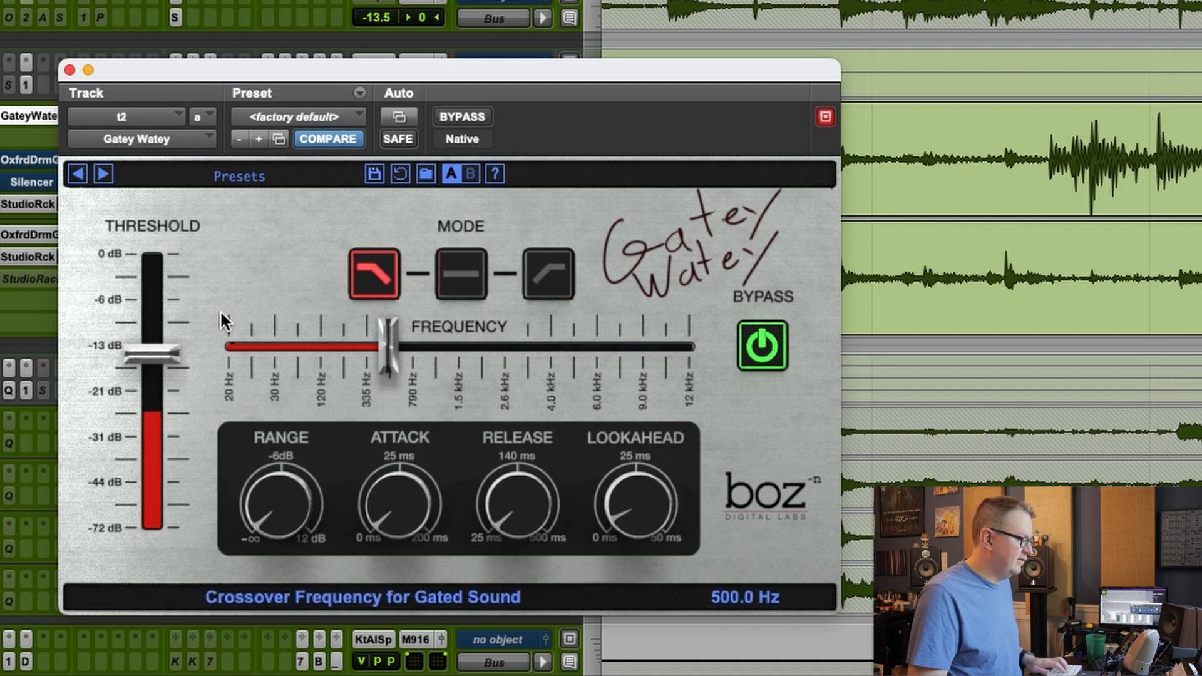
Step: Raise the Gatey Watey threshold to -11.8 dB and audition the tom fill repeatedly from just before its first hit
{"action": "left_click_drag", "start_coordinate": [170, 346], "coordinate": [174, 321]}
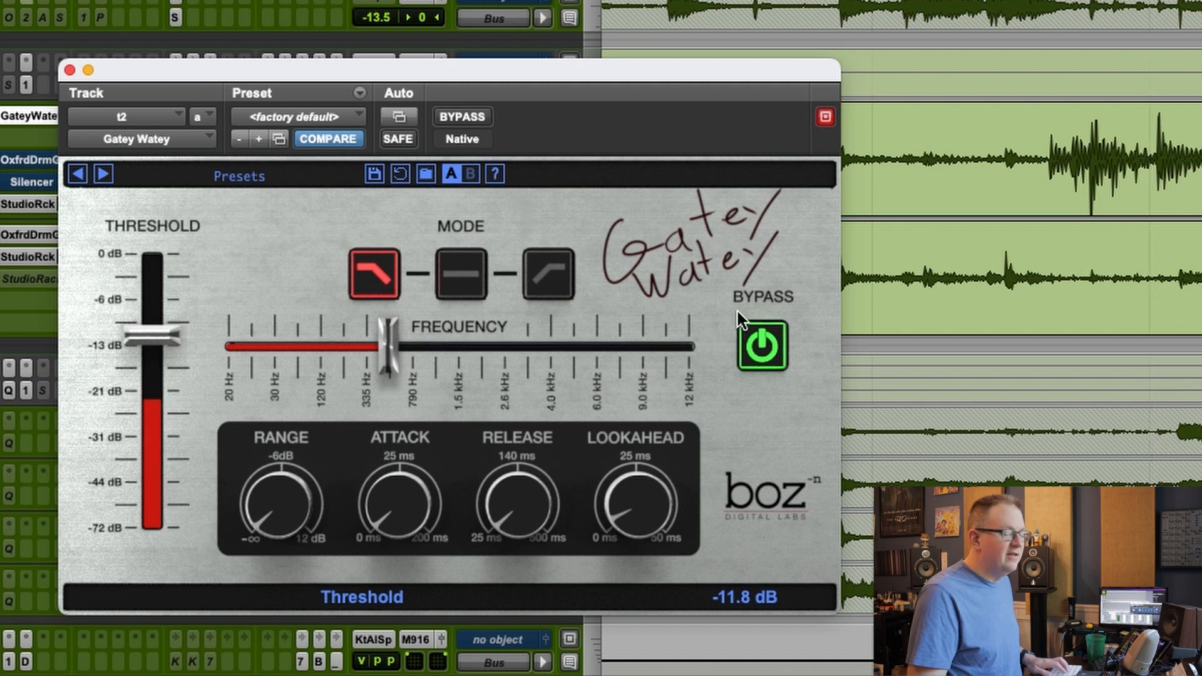
{"action": "left_click", "coordinate": [1026, 175]}
{"action": "key", "text": "space"}
{"action": "key", "text": "space"}
{"action": "key", "text": "space"}
{"action": "key", "text": "space"}
{"action": "left_click", "coordinate": [1046, 160]}
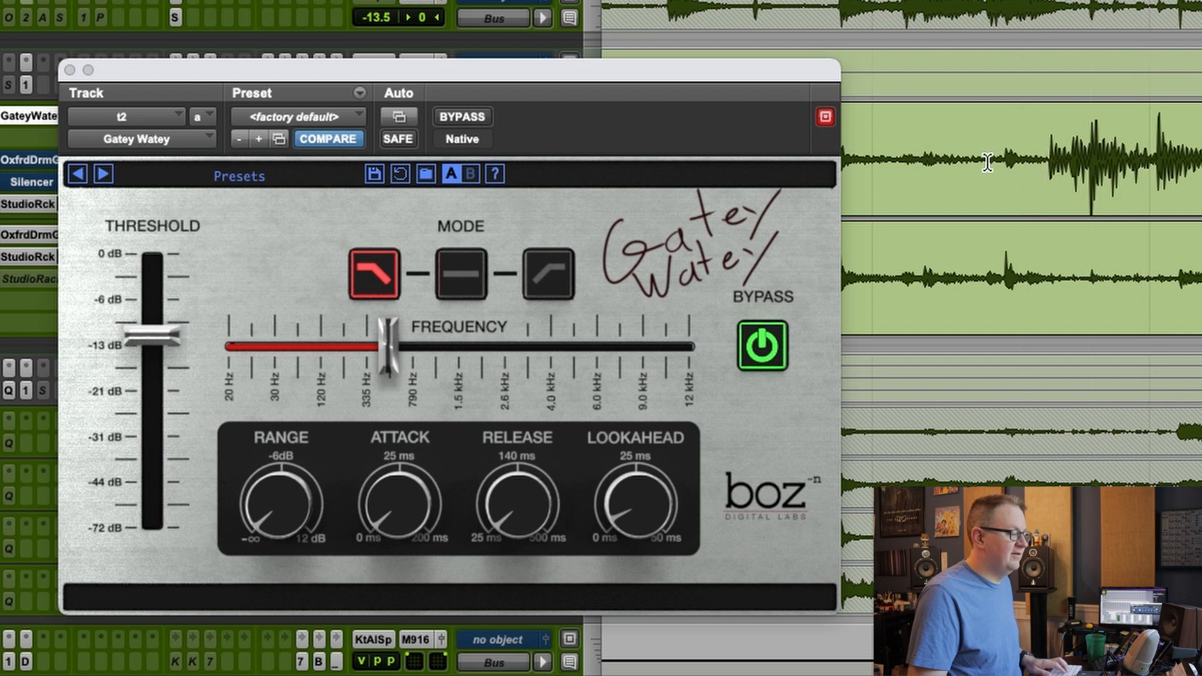
{"action": "key", "text": "space"}
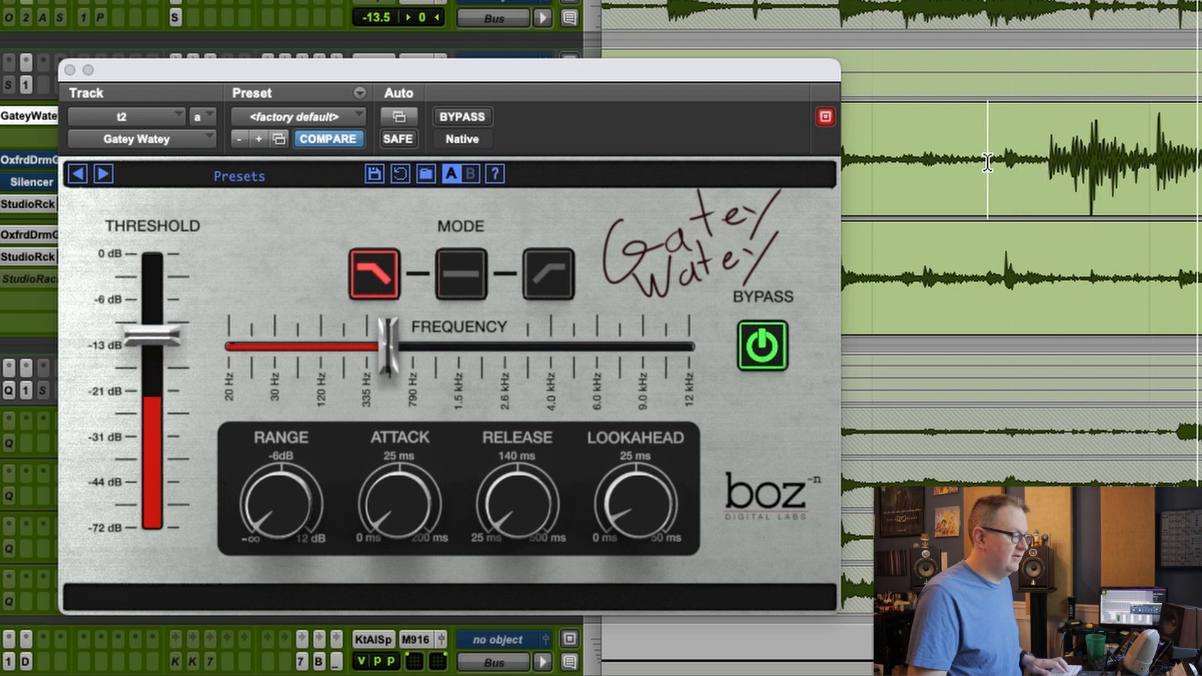
{"action": "key", "text": "space"}
{"action": "key", "text": "space"}
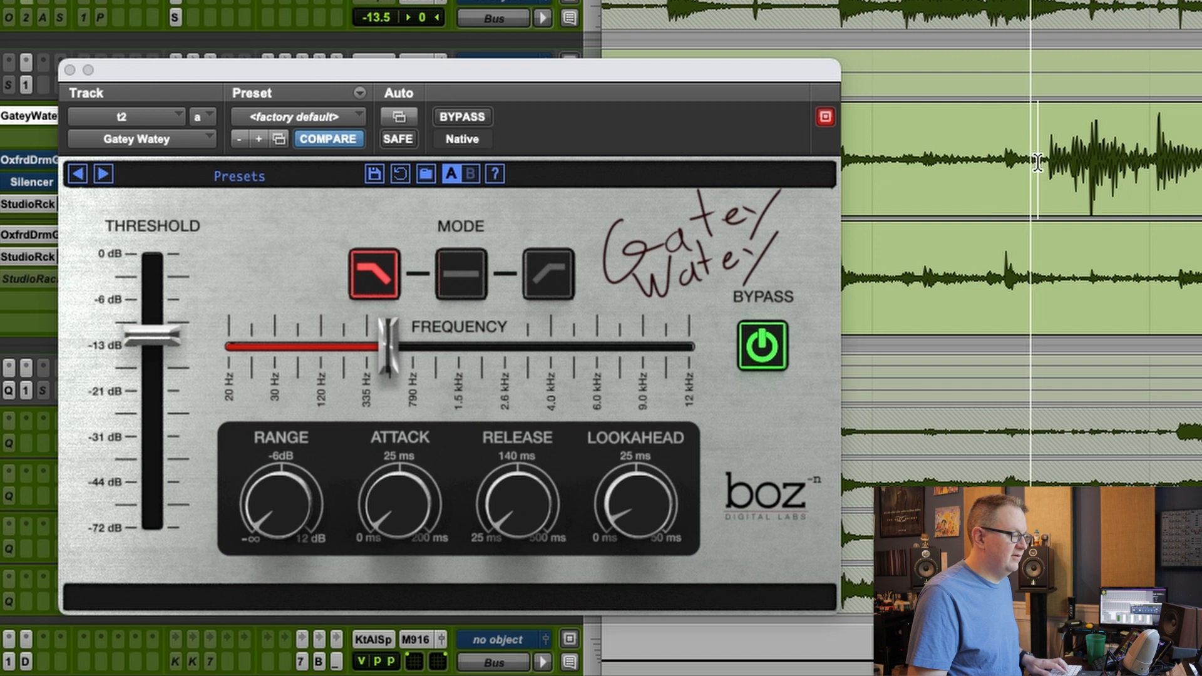
{"action": "key", "text": "space"}
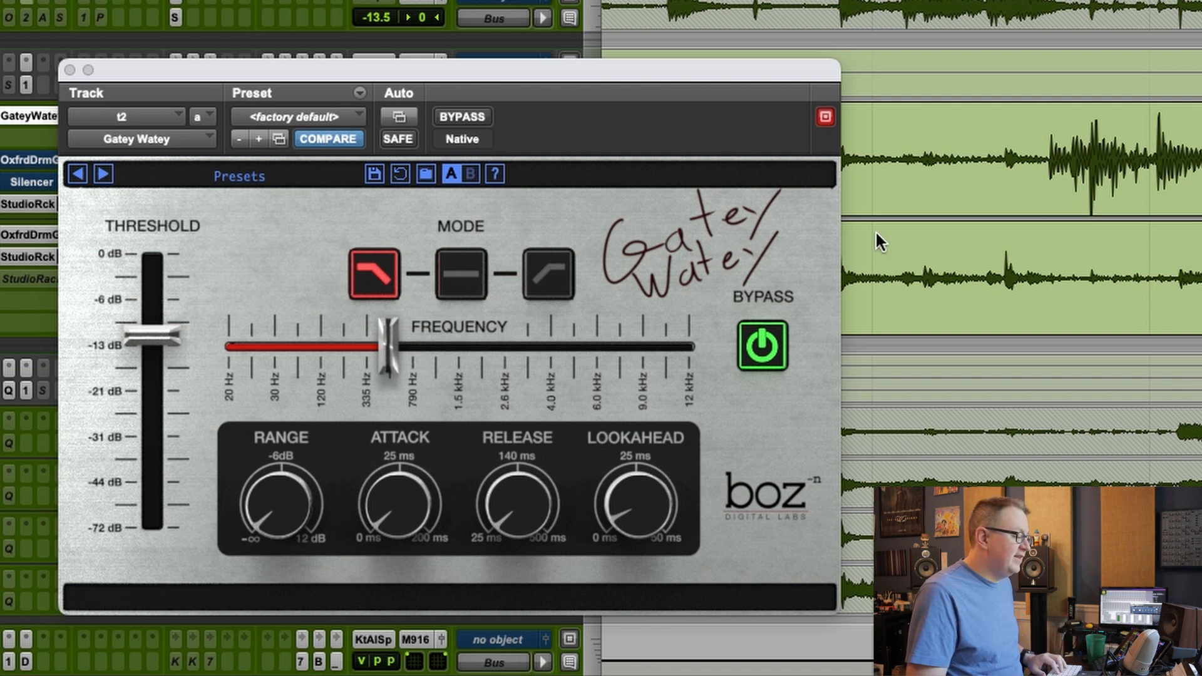
Step: Show the decay settings of t2's Oxford Drum Gate and raise the overall decay to the upper half of its range
{"action": "mouse_move", "coordinate": [424, 341]}
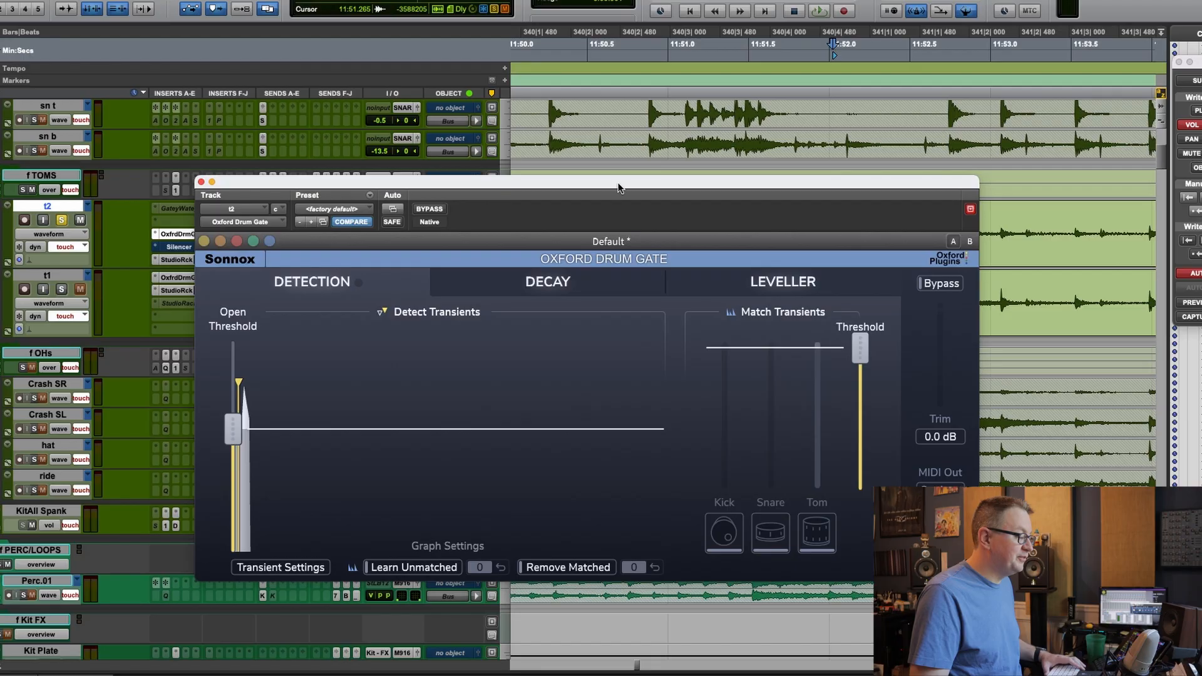
{"action": "left_click_drag", "start_coordinate": [617, 182], "coordinate": [500, 157]}
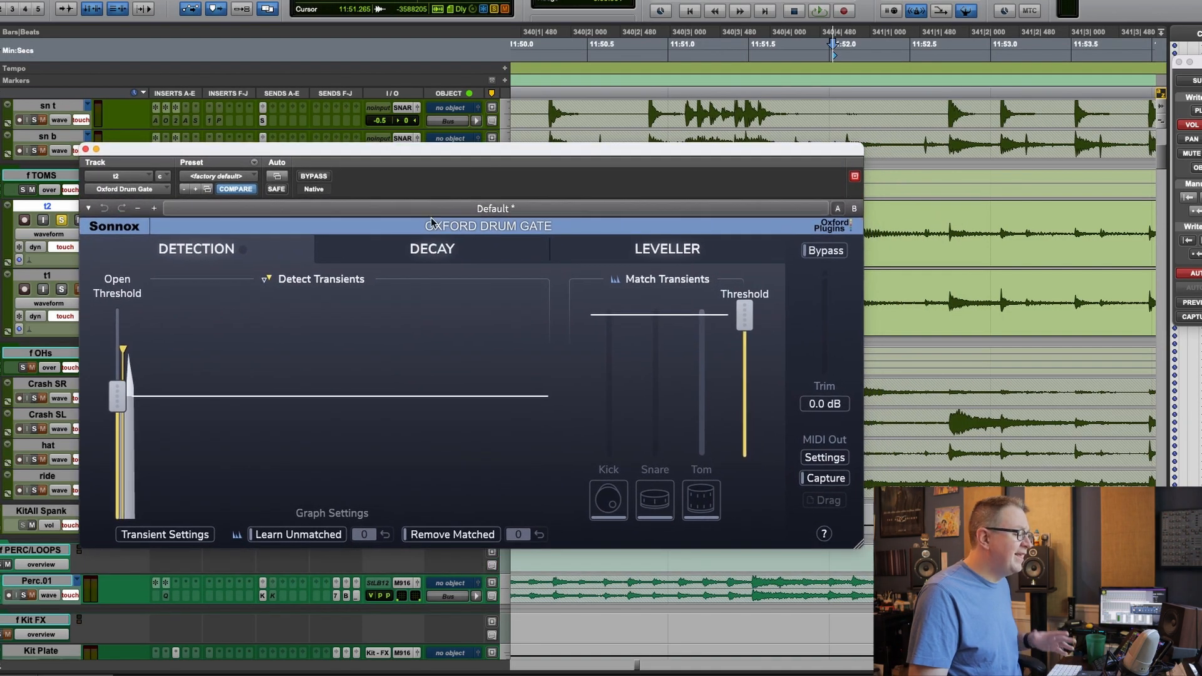
{"action": "left_click", "coordinate": [441, 267]}
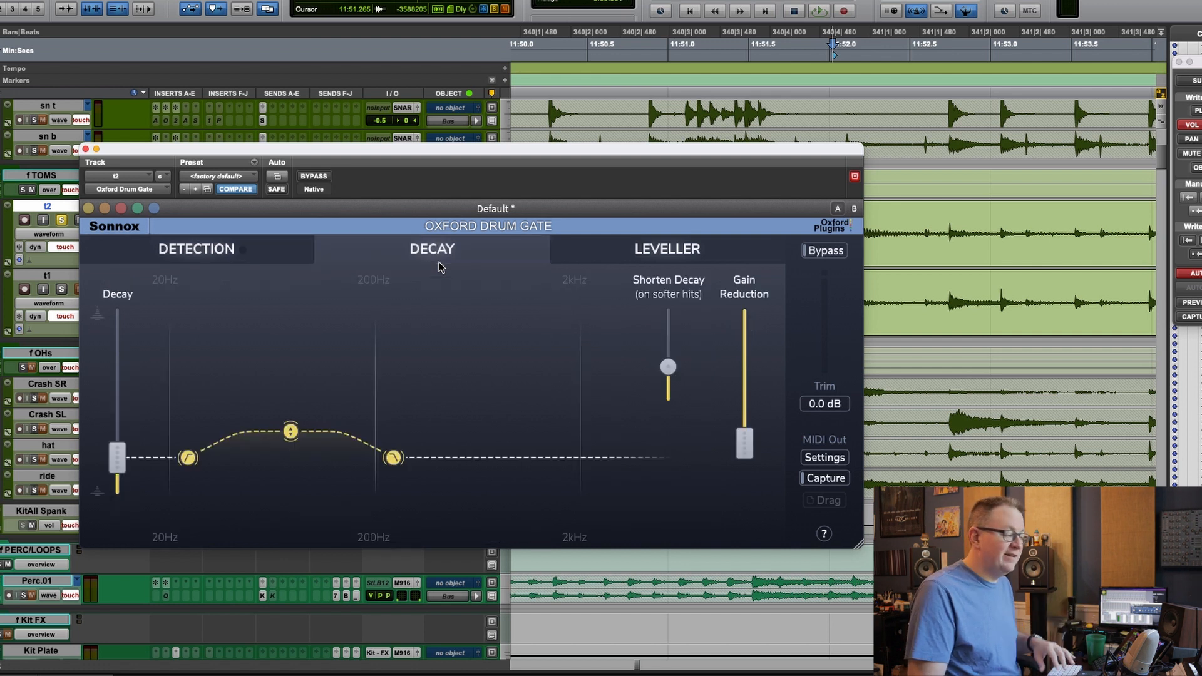
{"action": "mouse_move", "coordinate": [280, 444]}
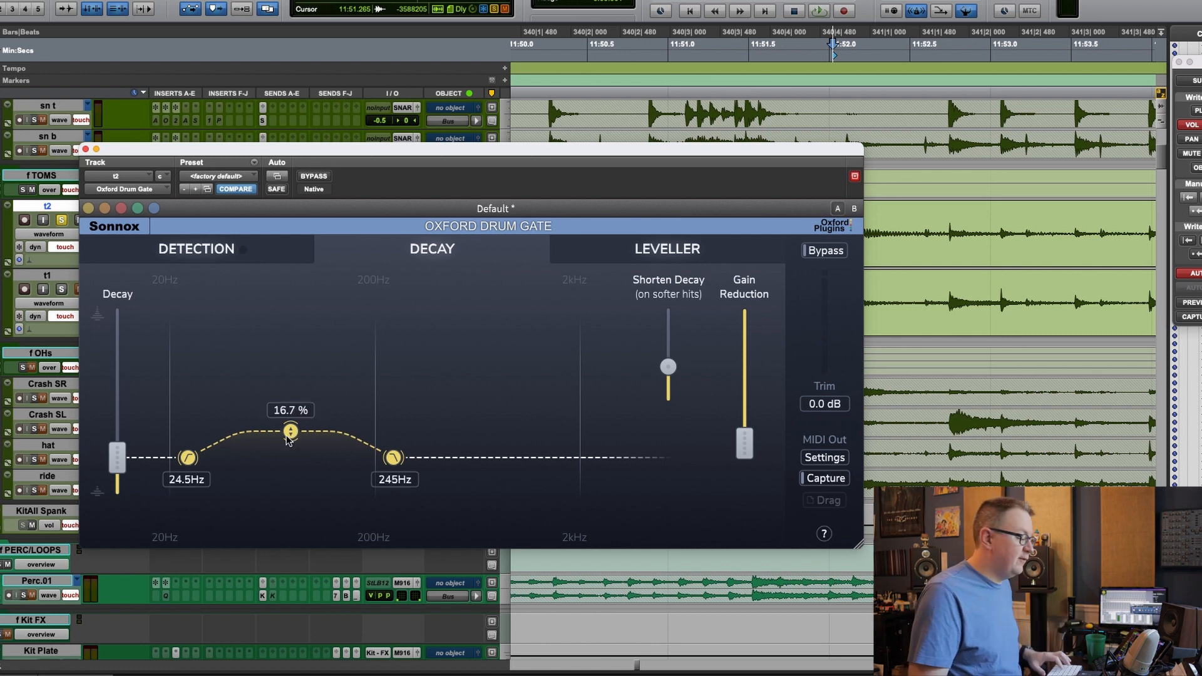
{"action": "mouse_move", "coordinate": [121, 437]}
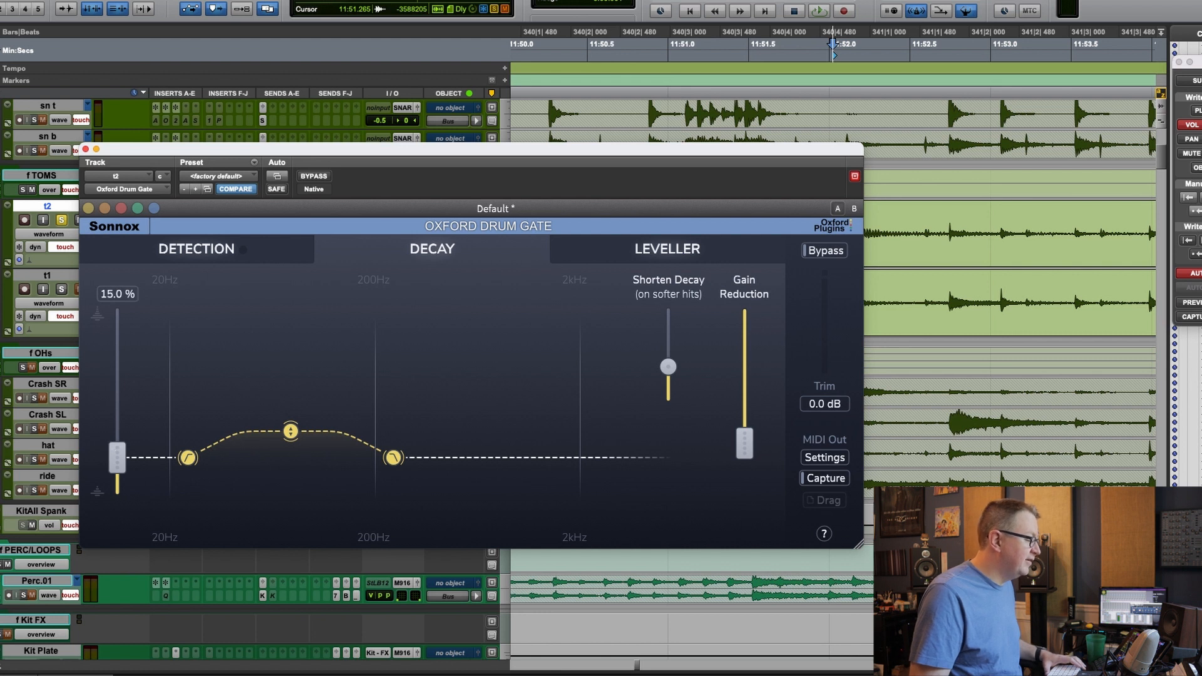
{"action": "left_click_drag", "start_coordinate": [117, 458], "coordinate": [117, 379]}
Step: Play t2 from just ahead of the second tom hit while lowering the low-frequency decay slightly and the overall decay through 33% and 28% to near minimum
{"action": "left_click_drag", "start_coordinate": [579, 142], "coordinate": [566, 339]}
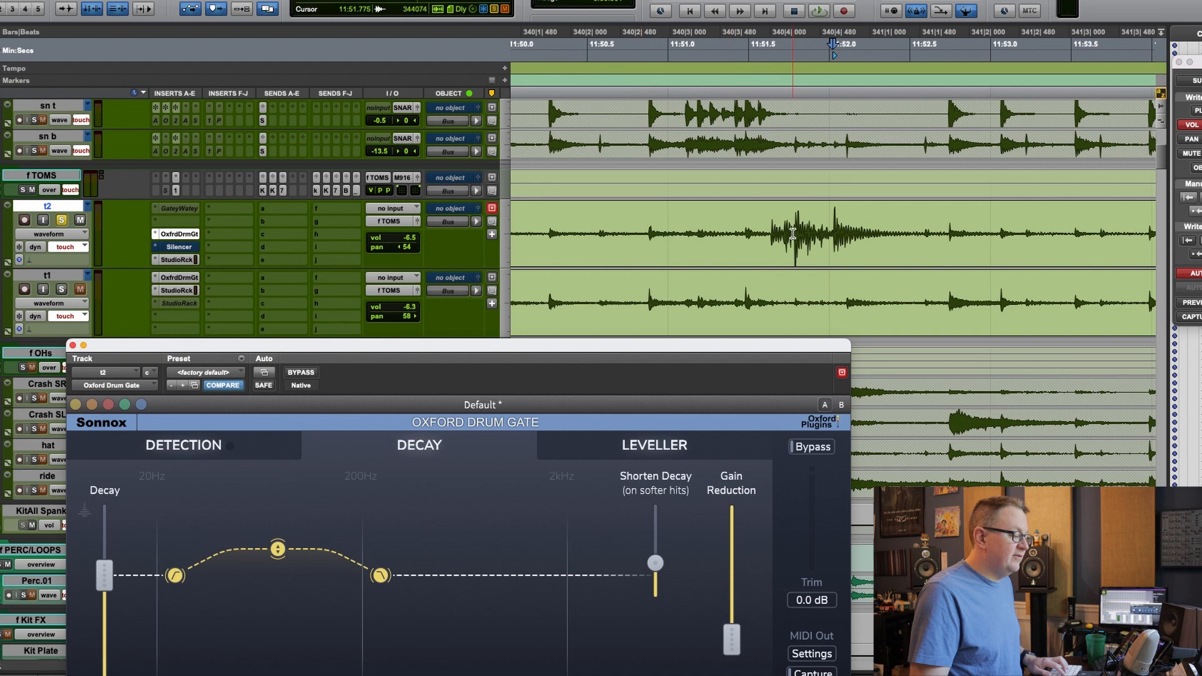
{"action": "left_click", "coordinate": [831, 225]}
{"action": "left_click_drag", "start_coordinate": [660, 347], "coordinate": [734, 140]}
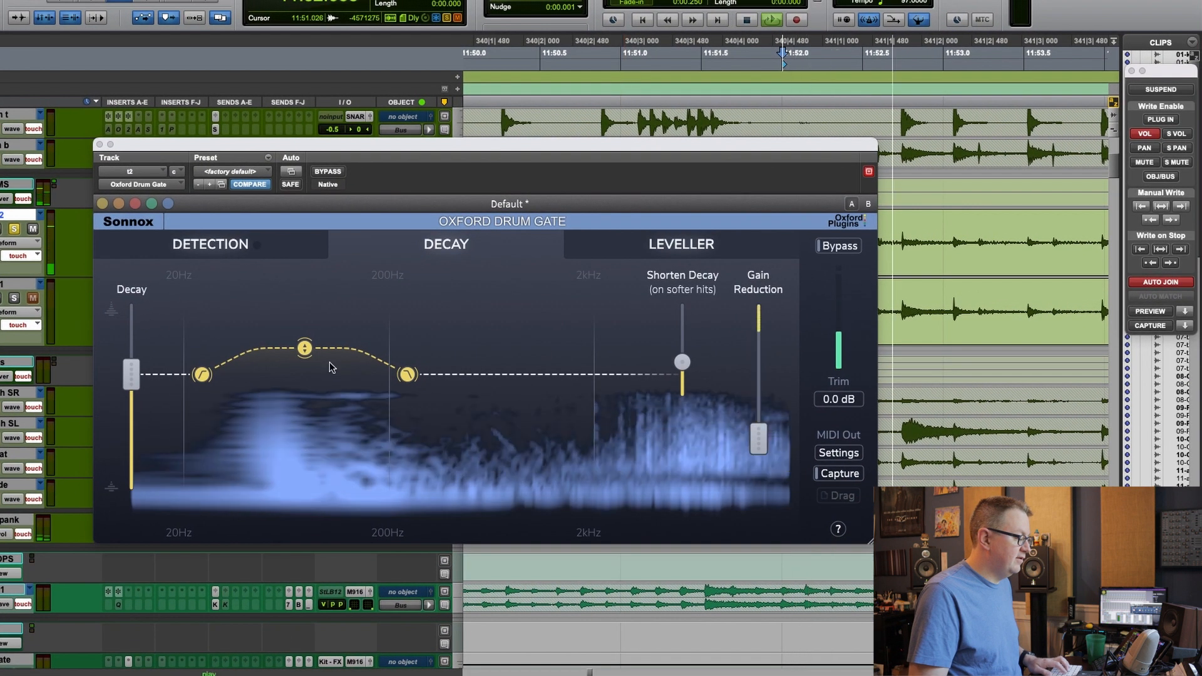
{"action": "left_click_drag", "start_coordinate": [304, 348], "coordinate": [304, 359]}
{"action": "mouse_move", "coordinate": [125, 372]}
{"action": "left_click_drag", "start_coordinate": [125, 369], "coordinate": [125, 418]}
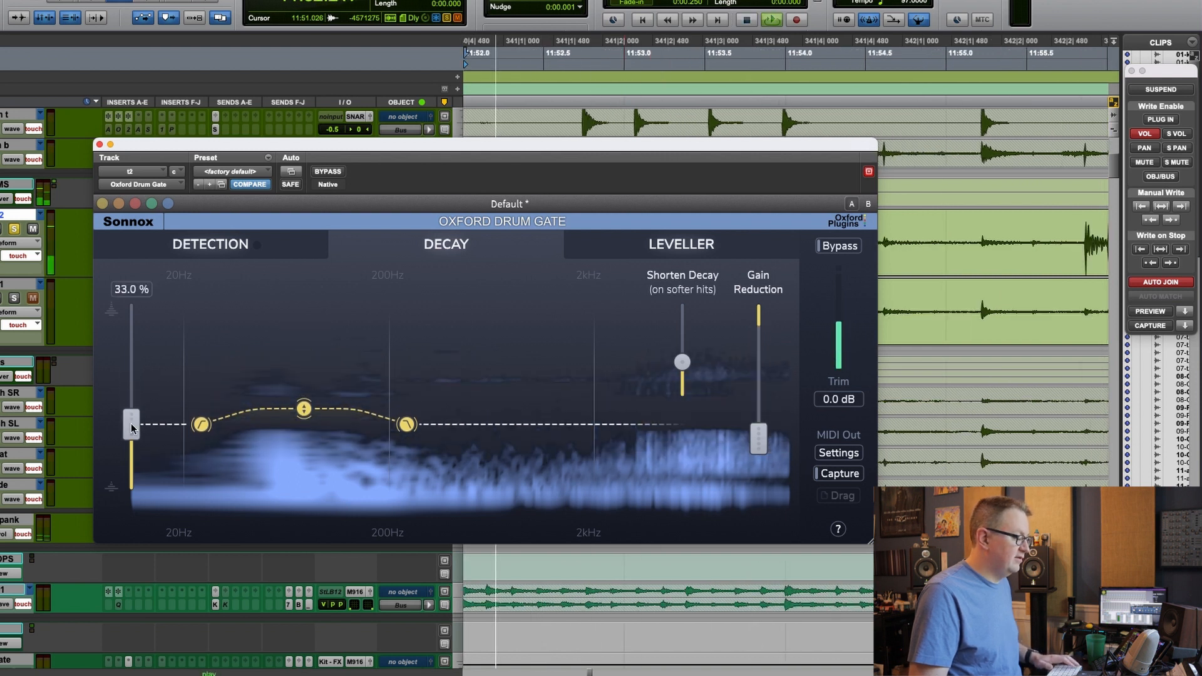
{"action": "left_click_drag", "start_coordinate": [131, 425], "coordinate": [131, 432]}
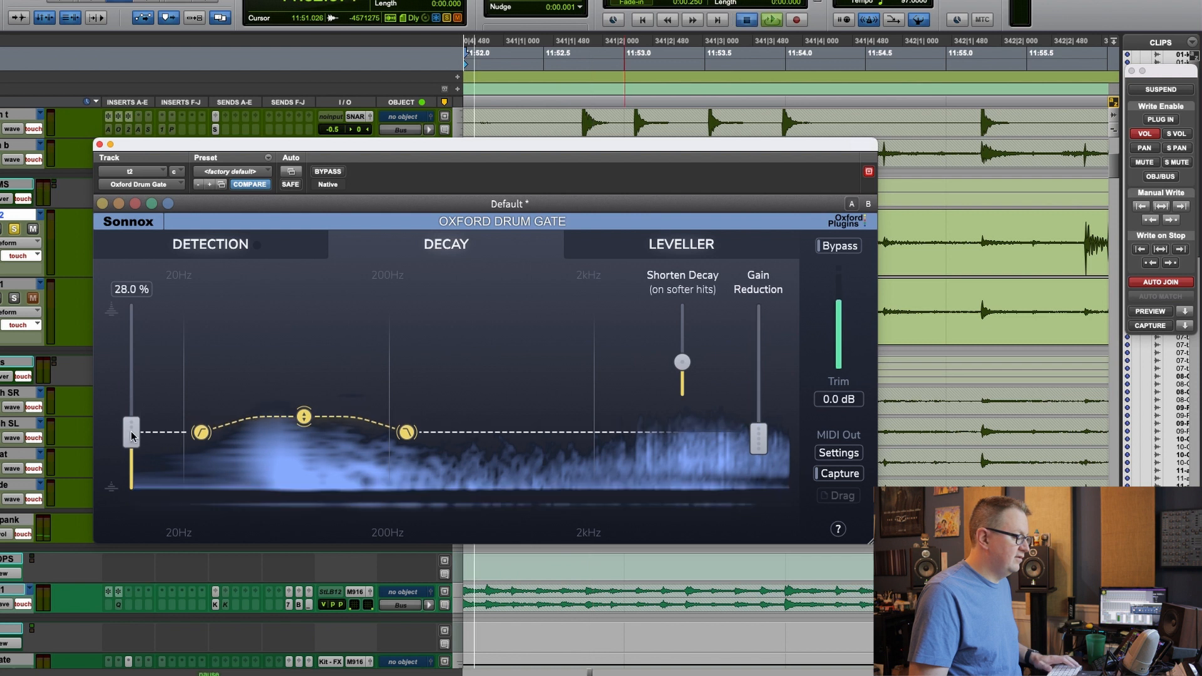
{"action": "left_click_drag", "start_coordinate": [131, 432], "coordinate": [132, 471]}
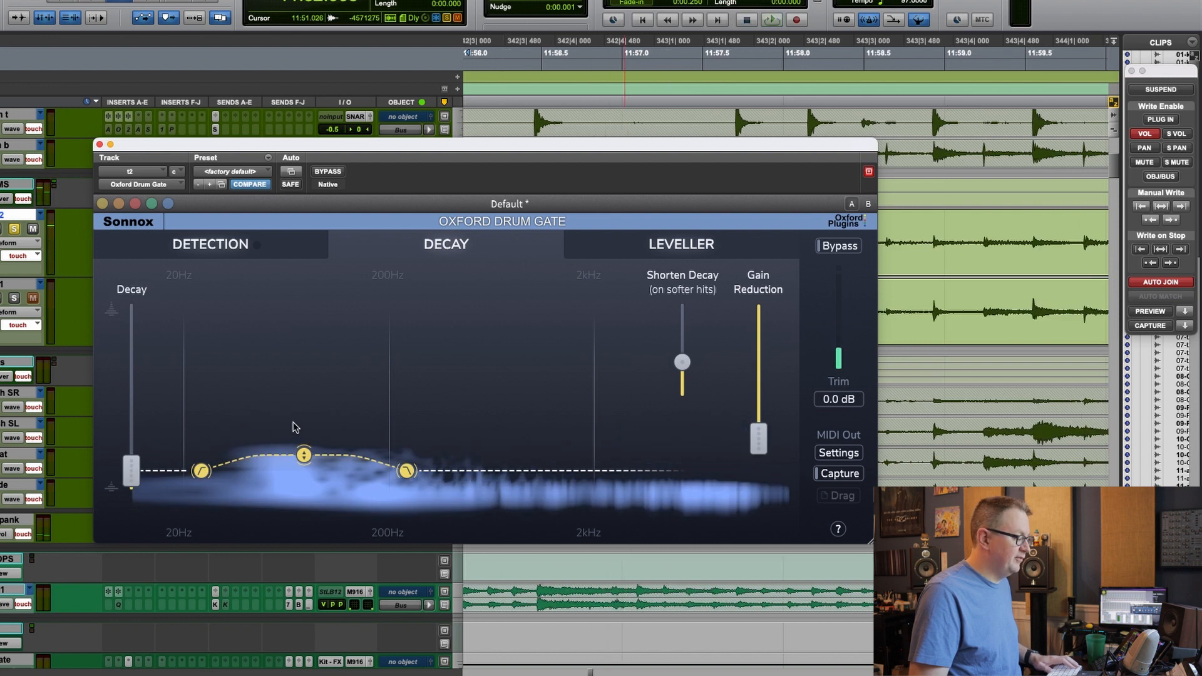
Step: Raise the low-frequency decay to 42.8% and ease it back slightly, lower its upper frequency a little, and nudge the overall decay up
{"action": "mouse_move", "coordinate": [295, 460]}
{"action": "left_click_drag", "start_coordinate": [300, 457], "coordinate": [304, 402]}
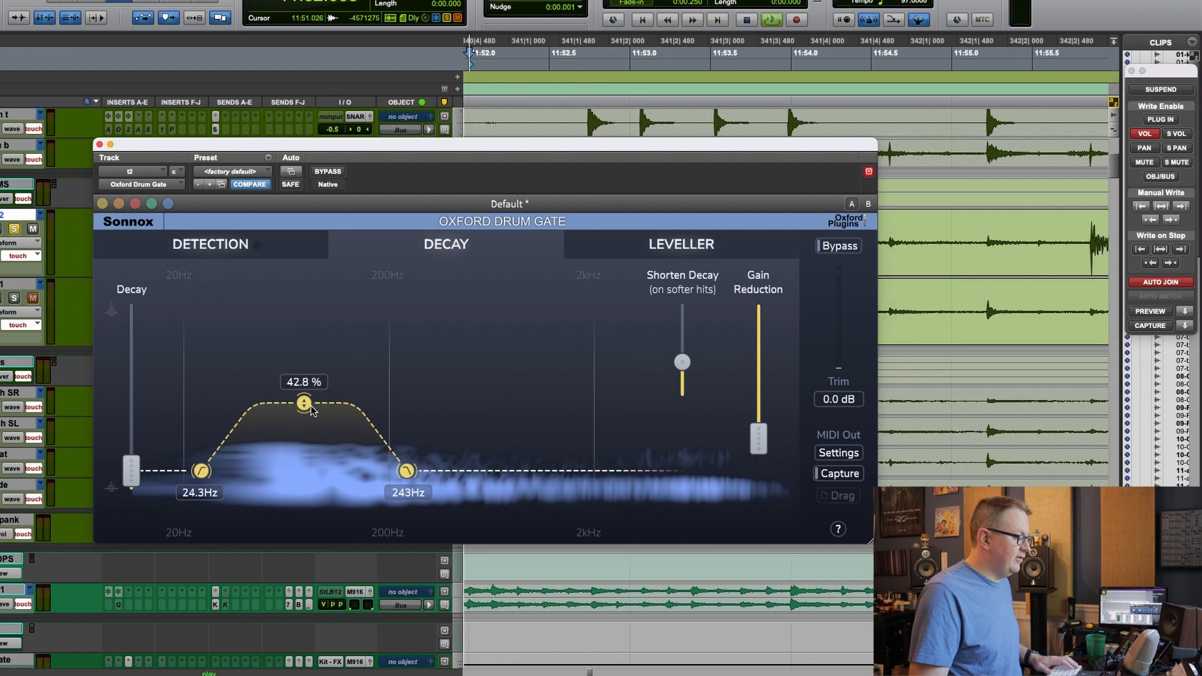
{"action": "left_click_drag", "start_coordinate": [307, 405], "coordinate": [304, 417]}
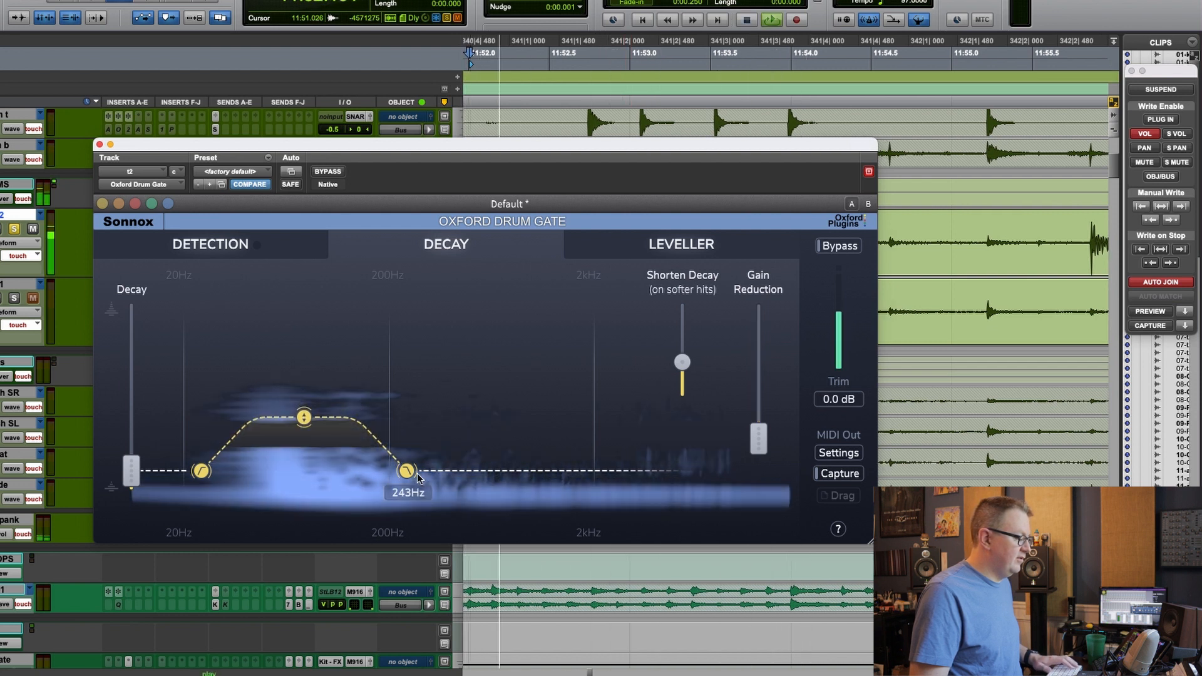
{"action": "left_click_drag", "start_coordinate": [408, 473], "coordinate": [395, 474]}
{"action": "left_click_drag", "start_coordinate": [132, 472], "coordinate": [133, 469]}
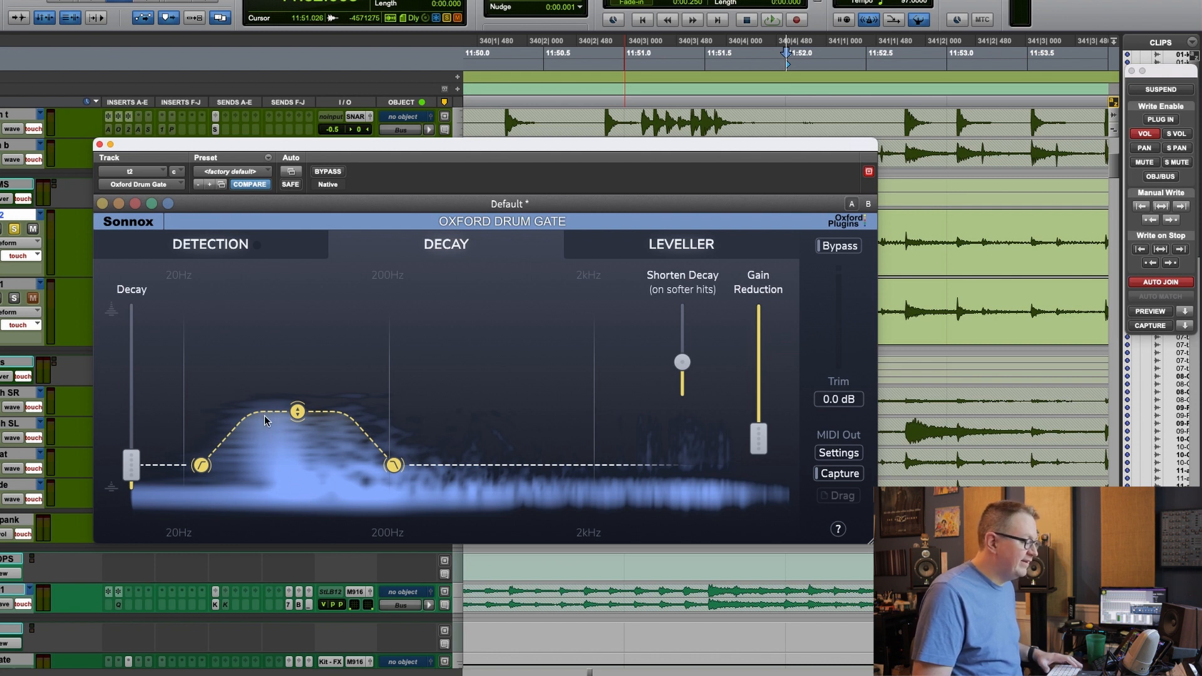
Step: In Oxford Drum Gate's detection settings, match transients to Tom and lower the open threshold slightly in two stages during playback
{"action": "left_click", "coordinate": [281, 253]}
{"action": "mouse_move", "coordinate": [131, 392]}
{"action": "left_mouse_down"}
{"action": "mouse_move", "coordinate": [132, 417]}
{"action": "mouse_move", "coordinate": [132, 406]}
{"action": "left_mouse_up"}
{"action": "key", "text": "space"}
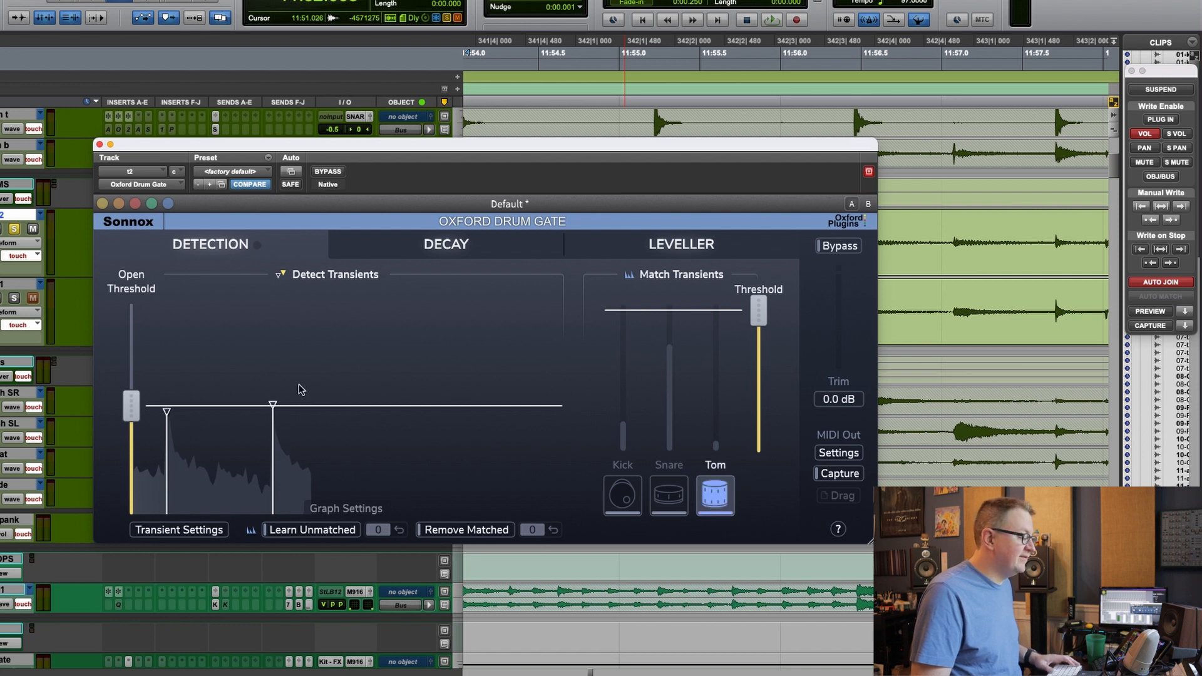
{"action": "key", "text": "space"}
{"action": "left_click_drag", "start_coordinate": [130, 407], "coordinate": [130, 421]}
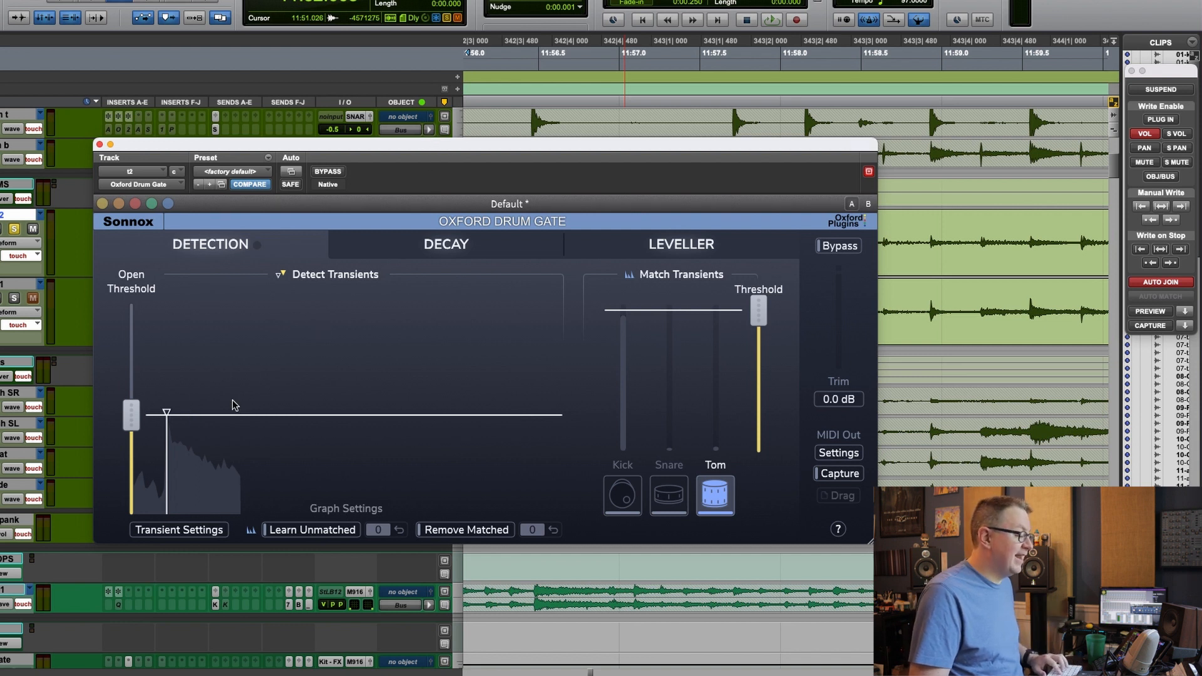
Step: Lower the Match Transients threshold to 94.4% and slightly further, and audition t2
{"action": "left_click_drag", "start_coordinate": [754, 308], "coordinate": [758, 316]}
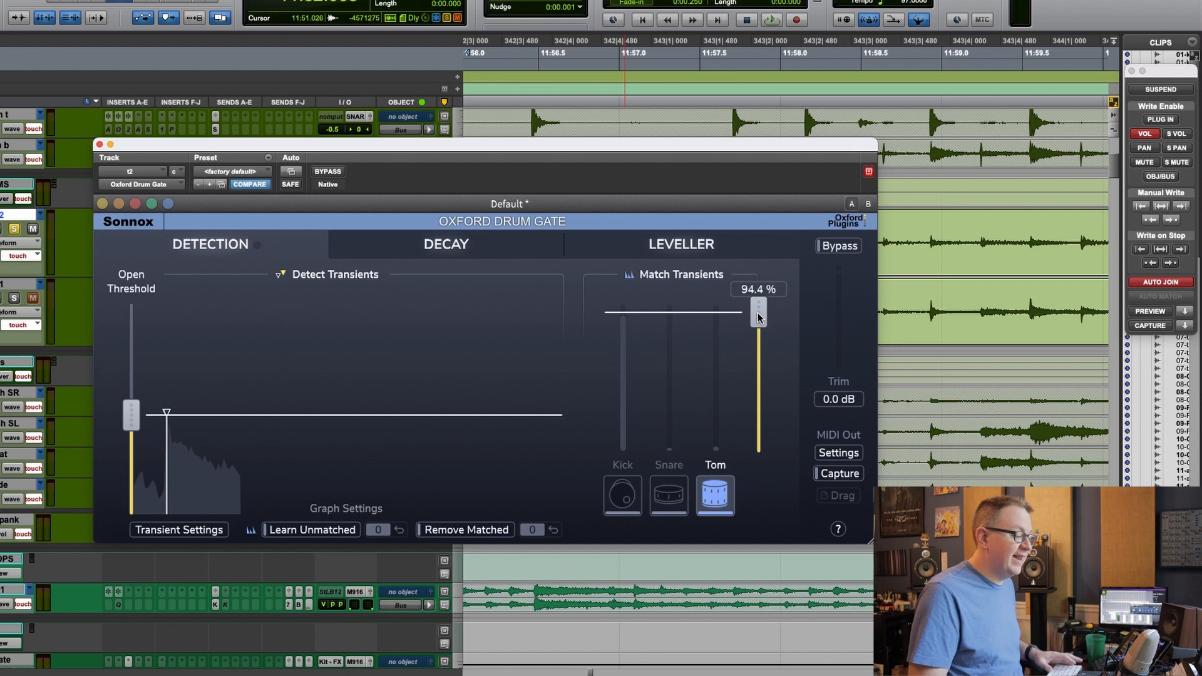
{"action": "mouse_move", "coordinate": [758, 313]}
{"action": "left_mouse_down"}
{"action": "mouse_move", "coordinate": [762, 432]}
{"action": "mouse_move", "coordinate": [764, 325]}
{"action": "left_mouse_up"}
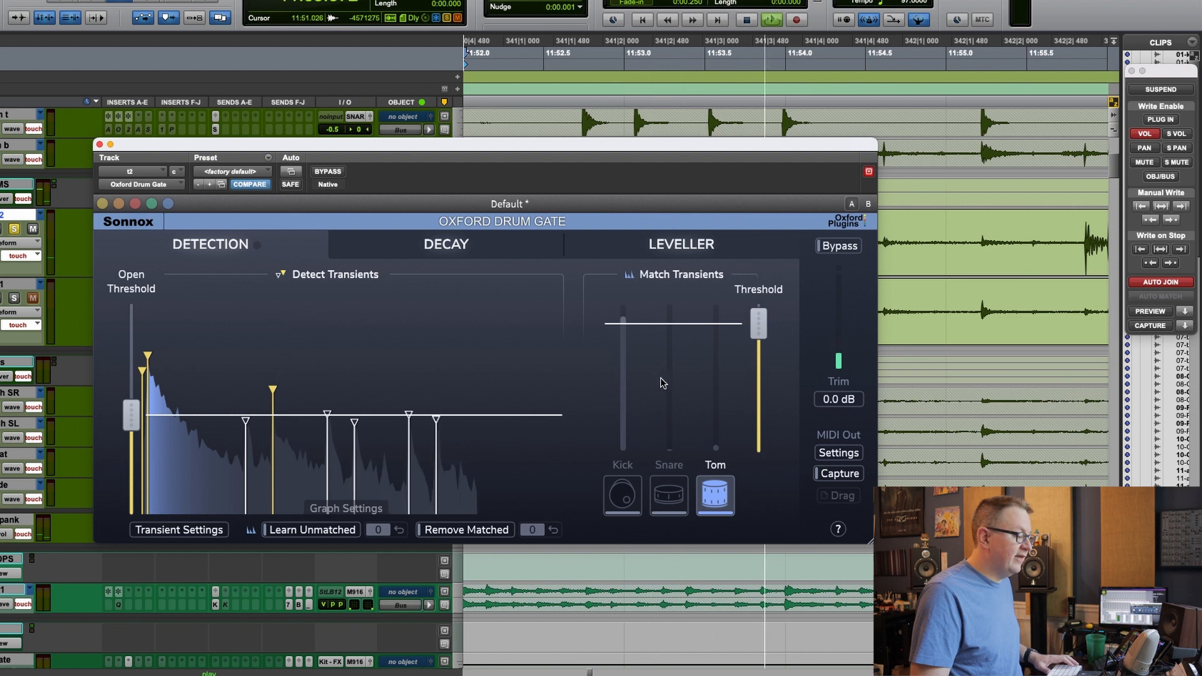
{"action": "key", "text": "space"}
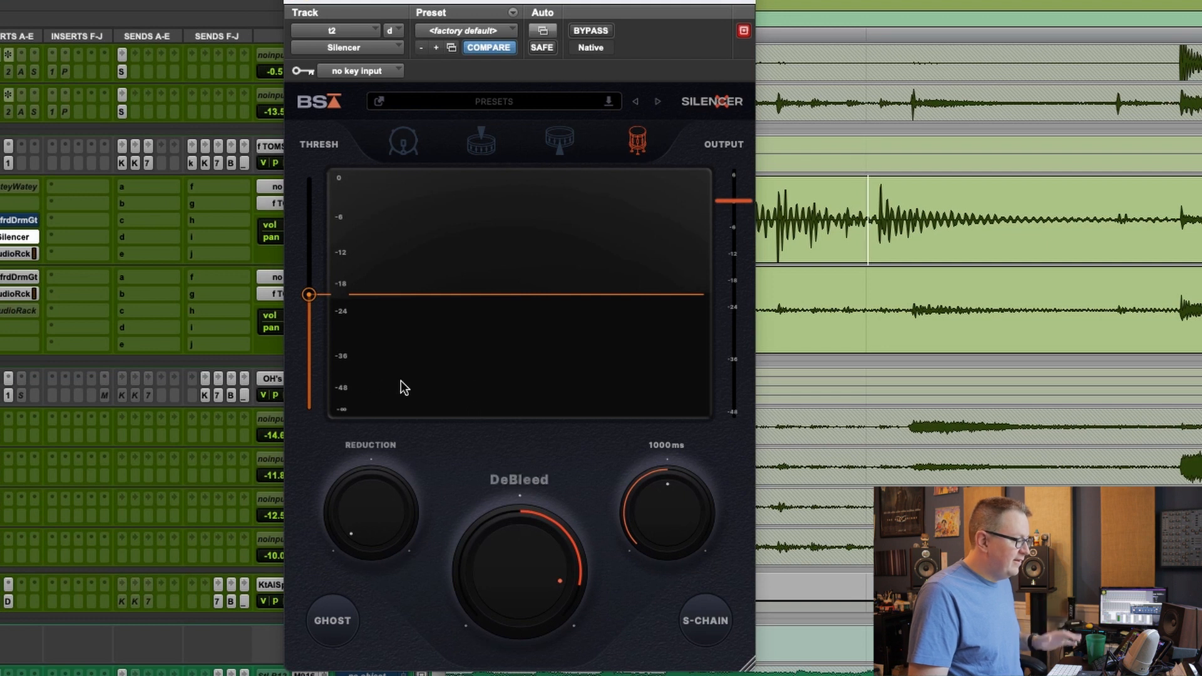
Step: Audition t2 through Silencer, and set its DeBleed to 0%, reduction to its midpoint and threshold to about -12 dB
{"action": "key", "text": "space"}
{"action": "key", "text": "space"}
{"action": "left_click", "coordinate": [531, 569], "text": "alt"}
{"action": "left_click_drag", "start_coordinate": [376, 523], "coordinate": [378, 439]}
{"action": "left_click", "coordinate": [308, 295], "text": "alt"}
{"action": "key", "text": "space"}
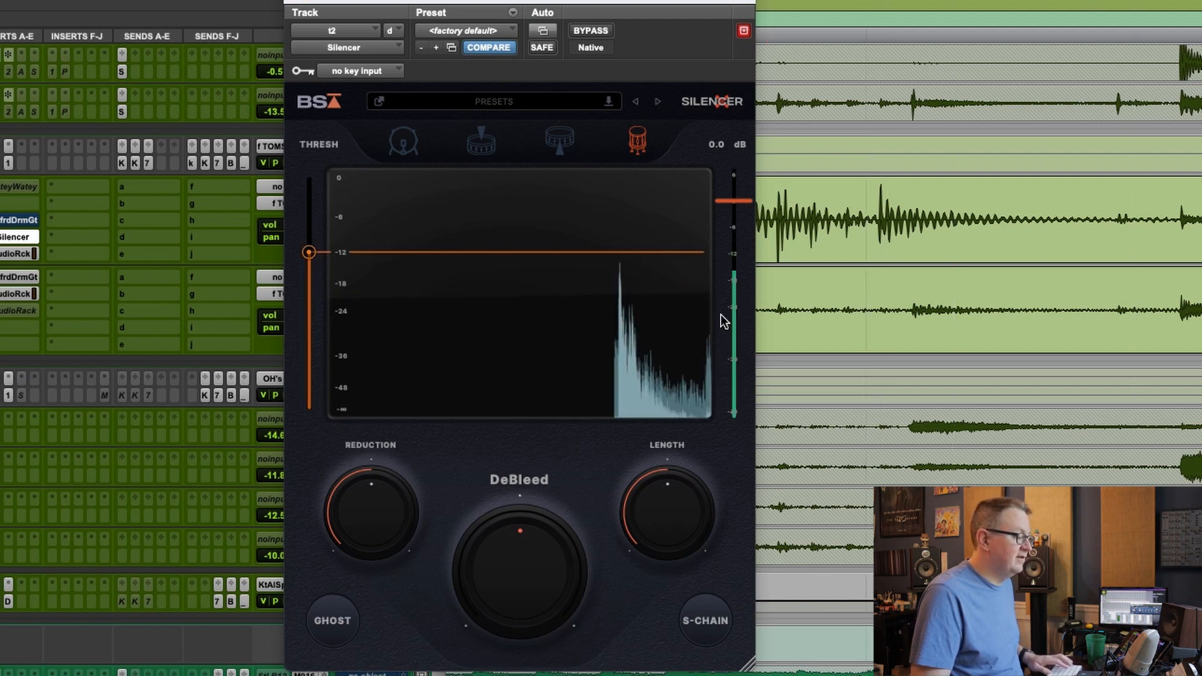
Step: Lower Silencer's threshold to about -20 dB, set the reduction to -80 dB and raise DeBleed to 81%
{"action": "left_click_drag", "start_coordinate": [309, 253], "coordinate": [312, 294]}
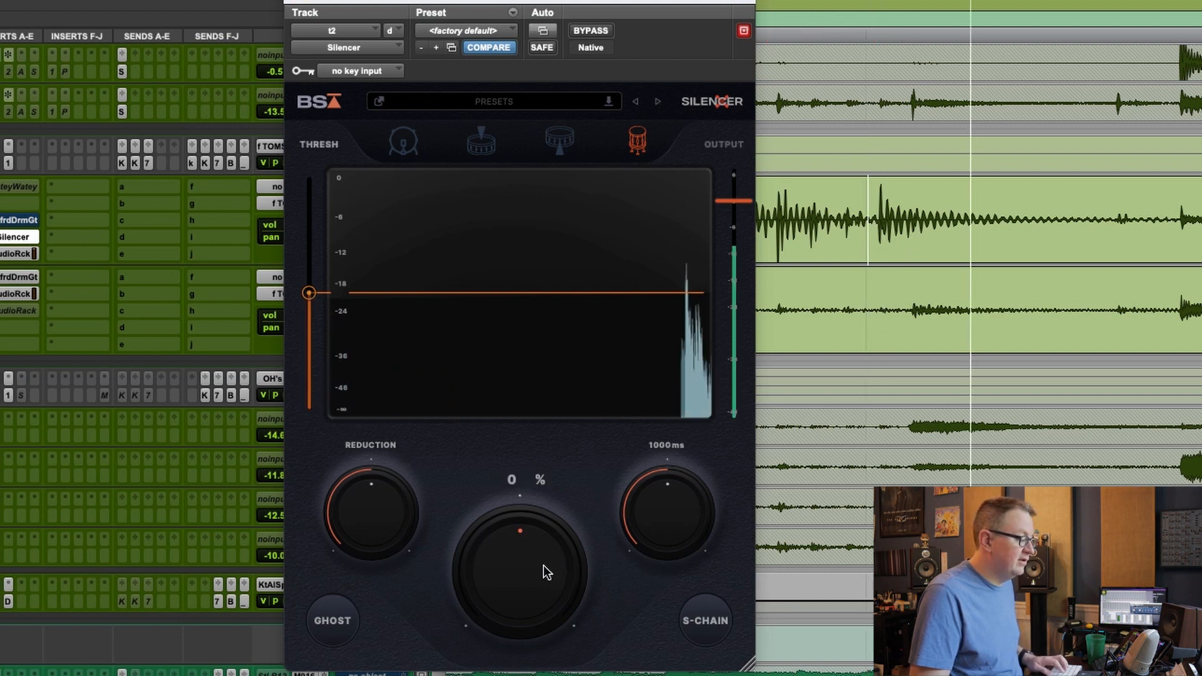
{"action": "left_click_drag", "start_coordinate": [370, 505], "coordinate": [370, 564]}
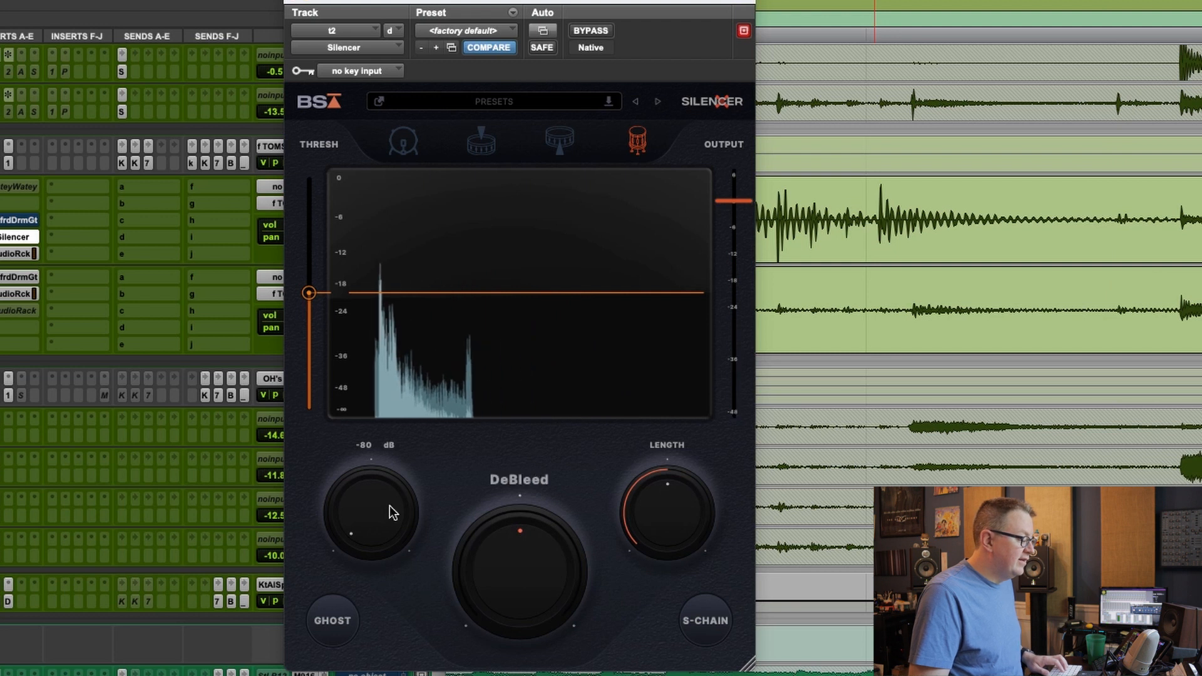
{"action": "left_click_drag", "start_coordinate": [547, 620], "coordinate": [543, 556]}
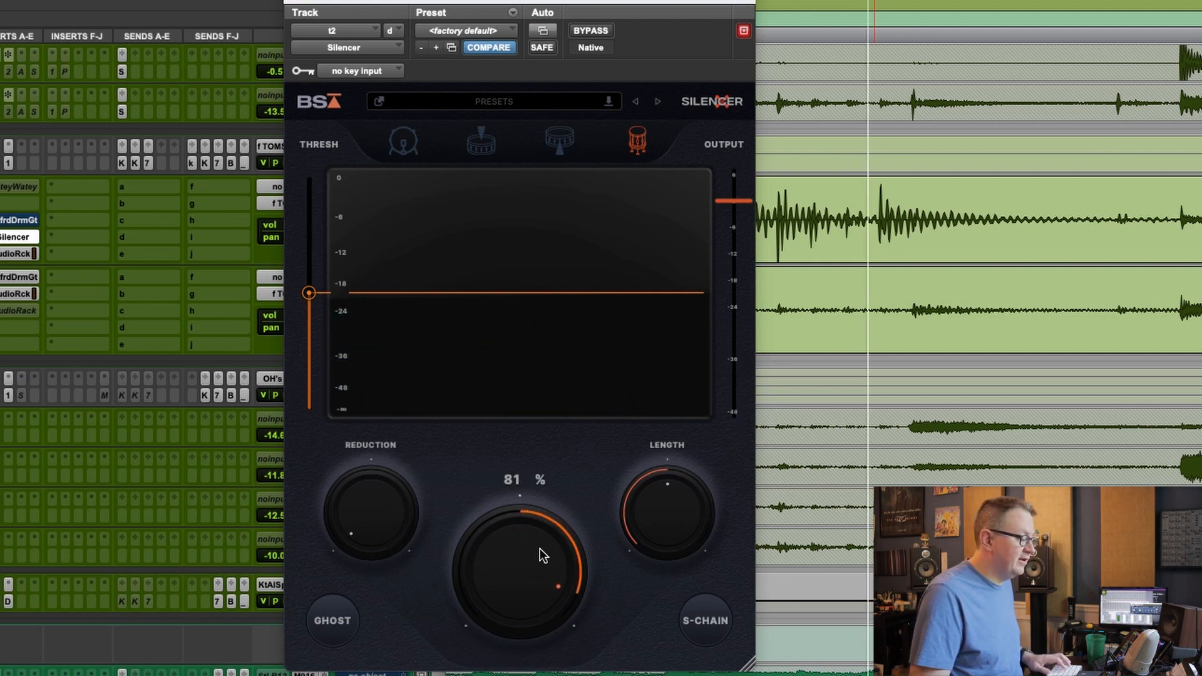
Step: Raise Silencer's DeBleed to 100% and set its length to 823 ms while auditioning t2
{"action": "left_click_drag", "start_coordinate": [528, 558], "coordinate": [529, 537]}
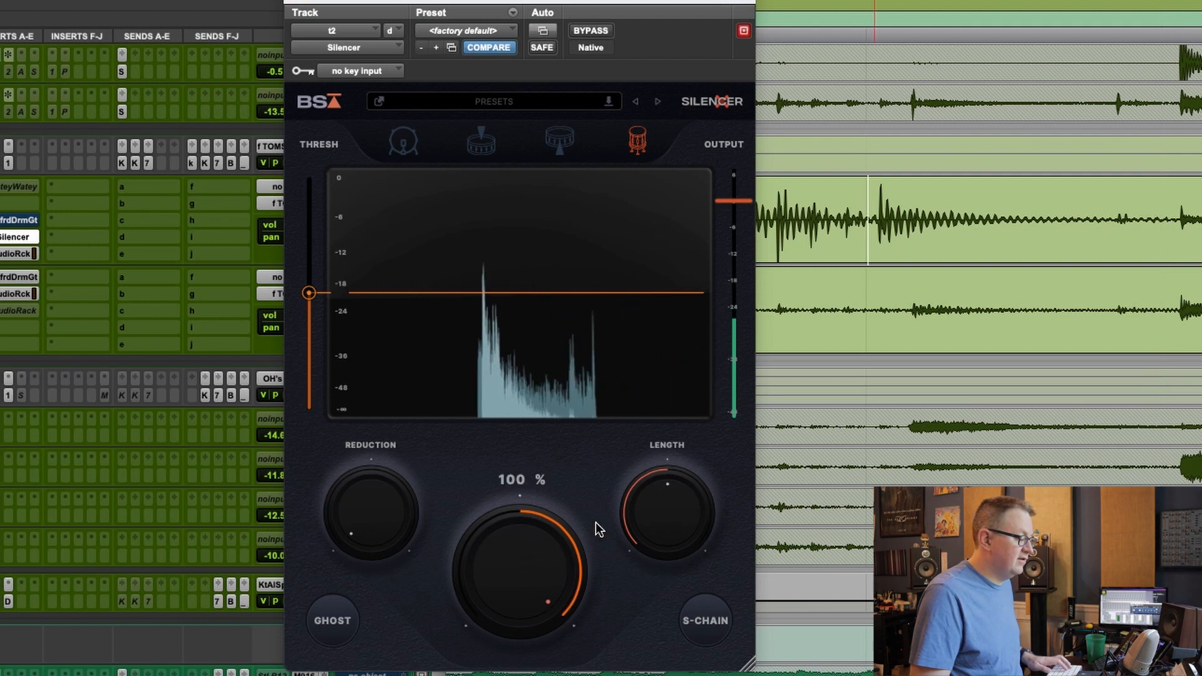
{"action": "left_click_drag", "start_coordinate": [685, 490], "coordinate": [675, 522]}
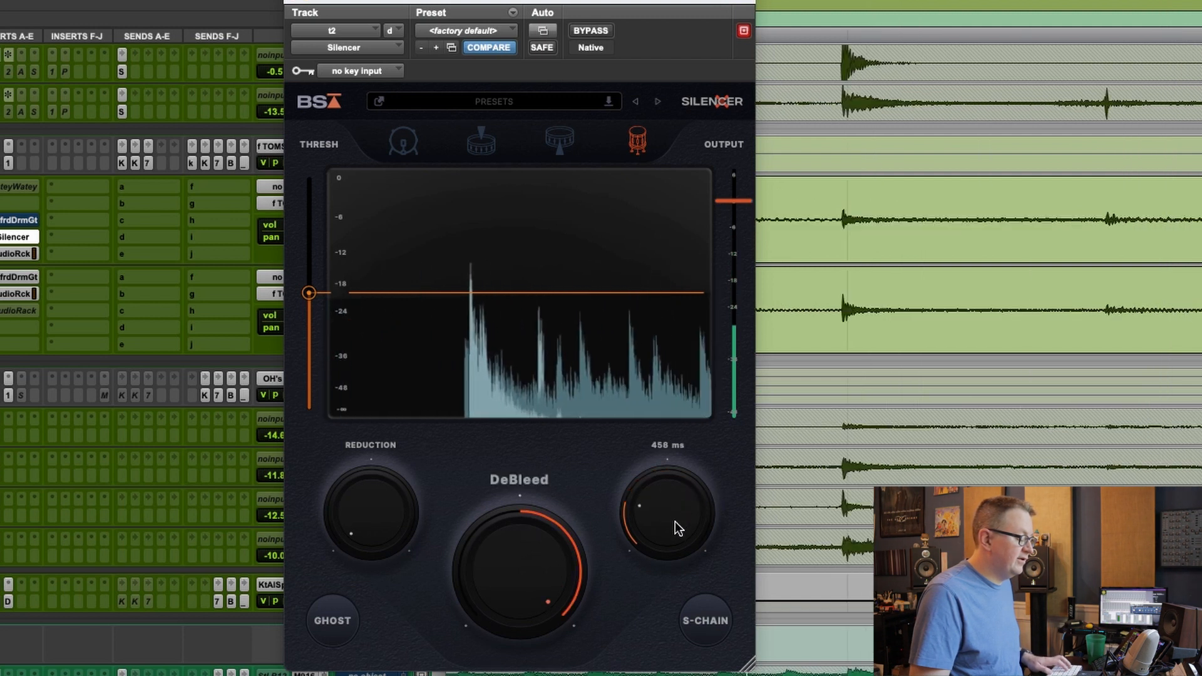
{"action": "mouse_move", "coordinate": [674, 520]}
{"action": "left_mouse_down"}
{"action": "mouse_move", "coordinate": [671, 536]}
{"action": "mouse_move", "coordinate": [674, 498]}
{"action": "left_mouse_up"}
{"action": "key", "text": "space"}
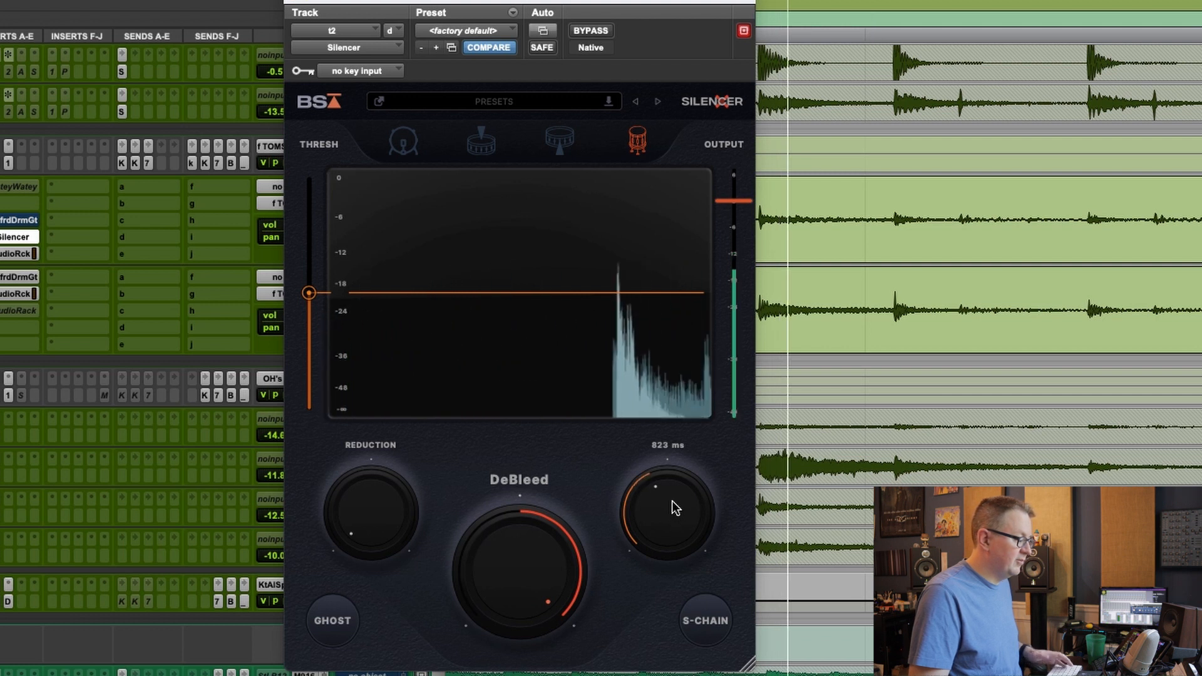
{"action": "mouse_move", "coordinate": [541, 514]}
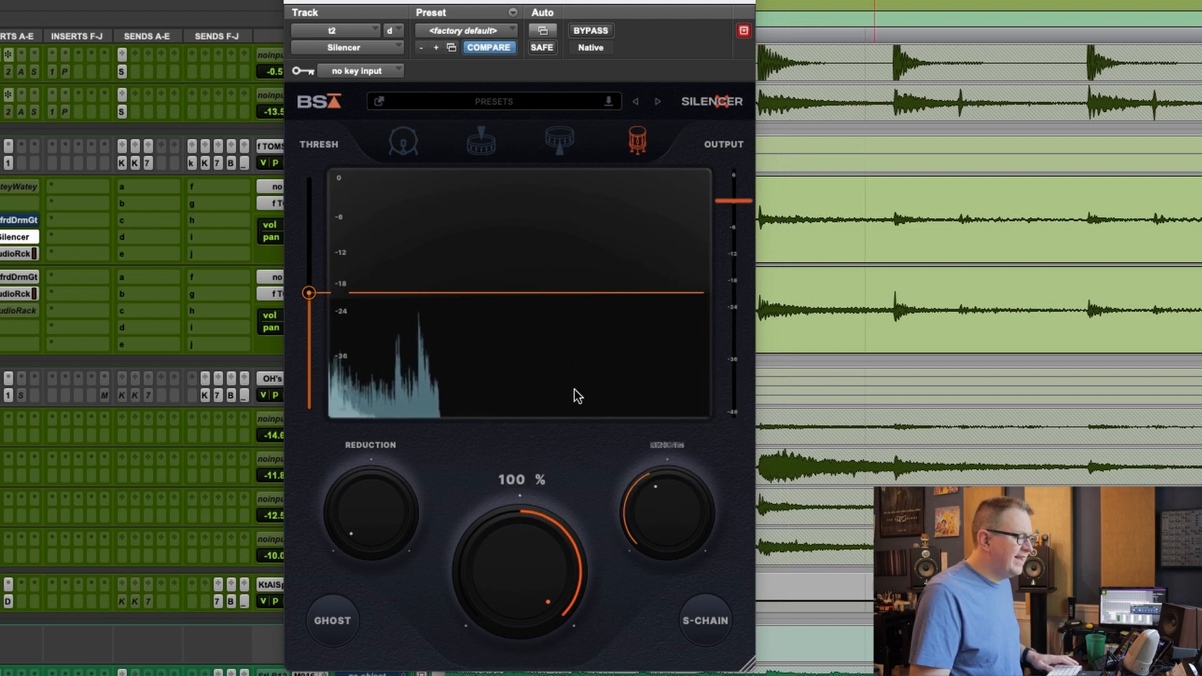
Step: Lower Silencer's DeBleed to 29% and compare t2 with the plug-in bypassed and active
{"action": "left_click", "coordinate": [591, 31]}
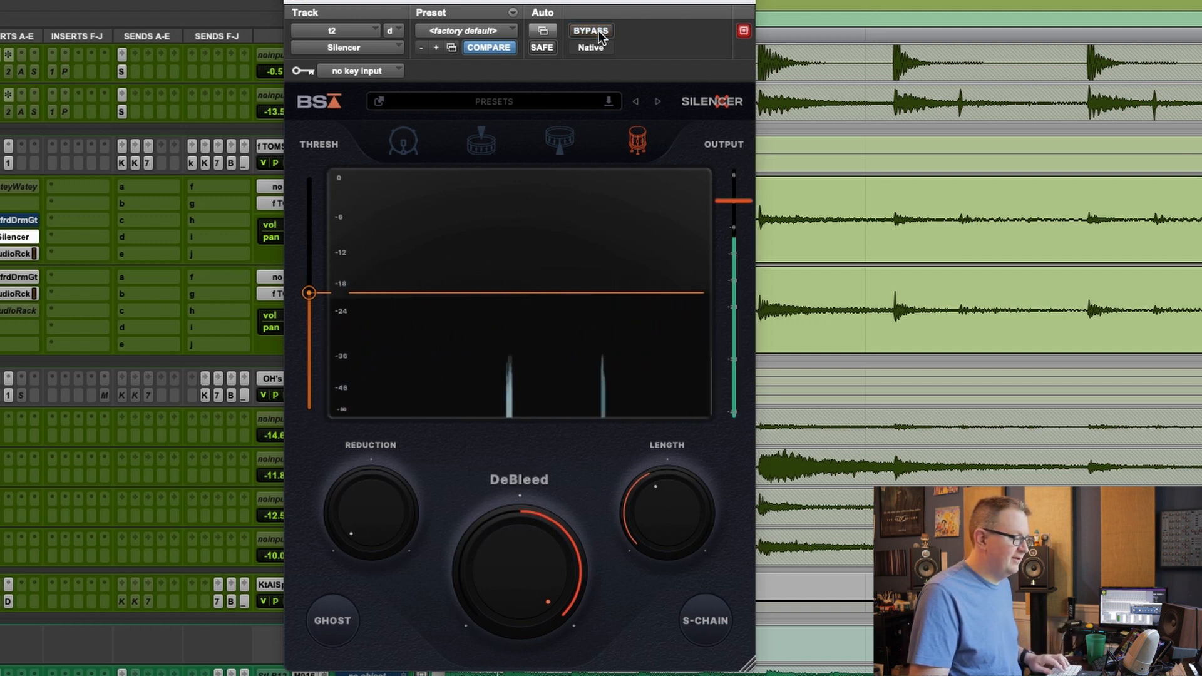
{"action": "left_click_drag", "start_coordinate": [528, 537], "coordinate": [532, 659]}
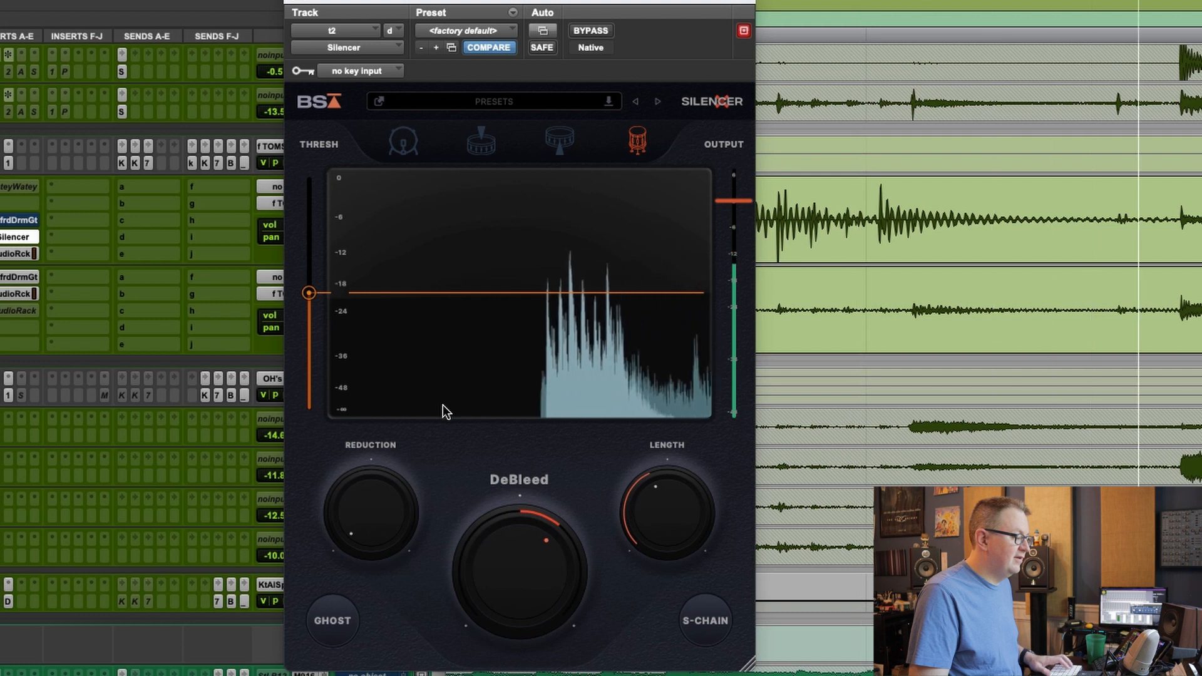
{"action": "left_click", "coordinate": [583, 30]}
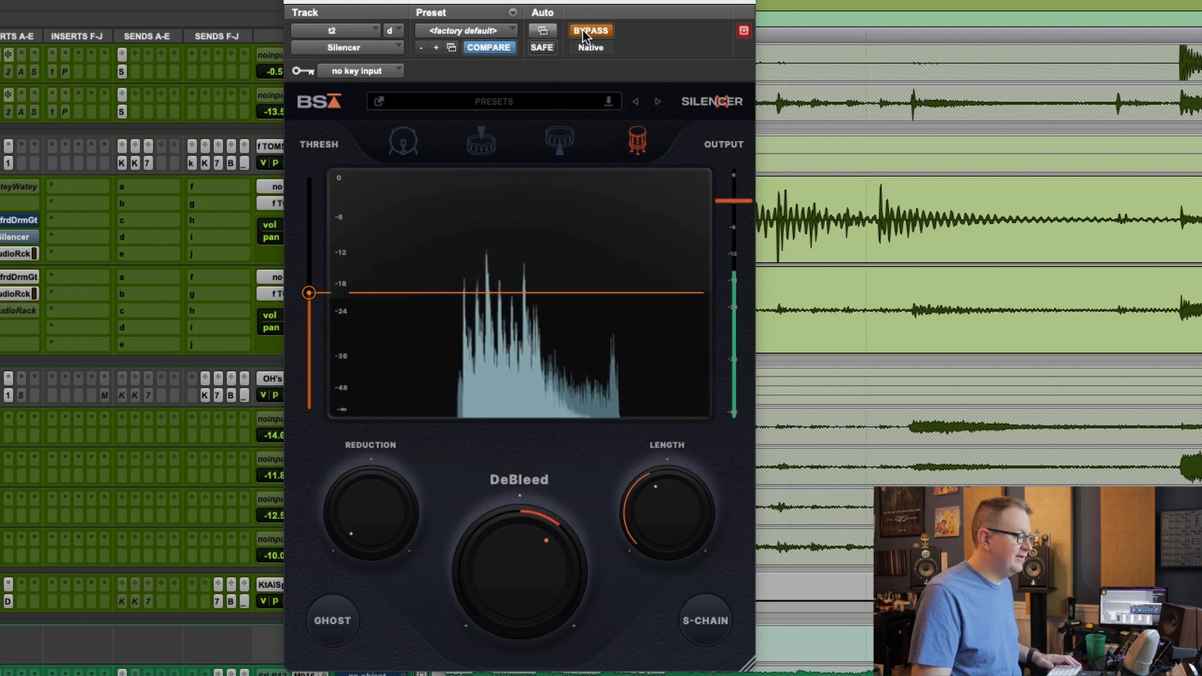
{"action": "left_click", "coordinate": [582, 30]}
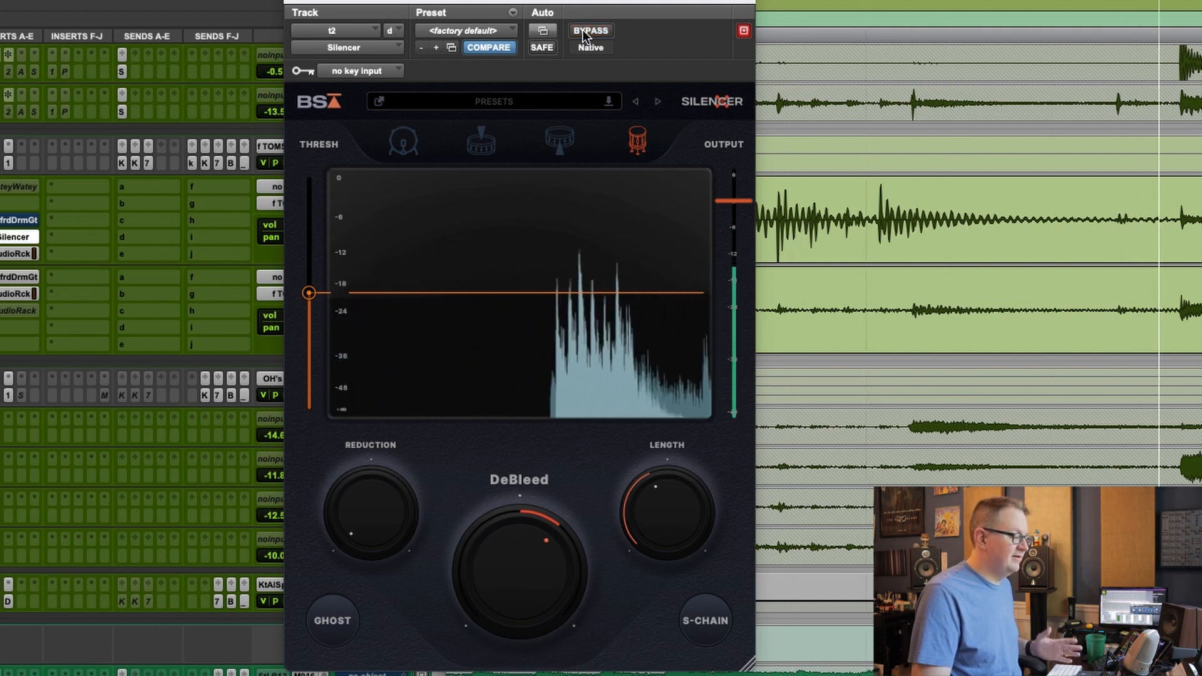
Step: Play t2 again and select the ring of the tom hit starting at 11:52.047, about 0.537 seconds long
{"action": "key", "text": "space"}
{"action": "key", "text": "space"}
{"action": "left_click_drag", "start_coordinate": [886, 207], "coordinate": [1112, 222]}
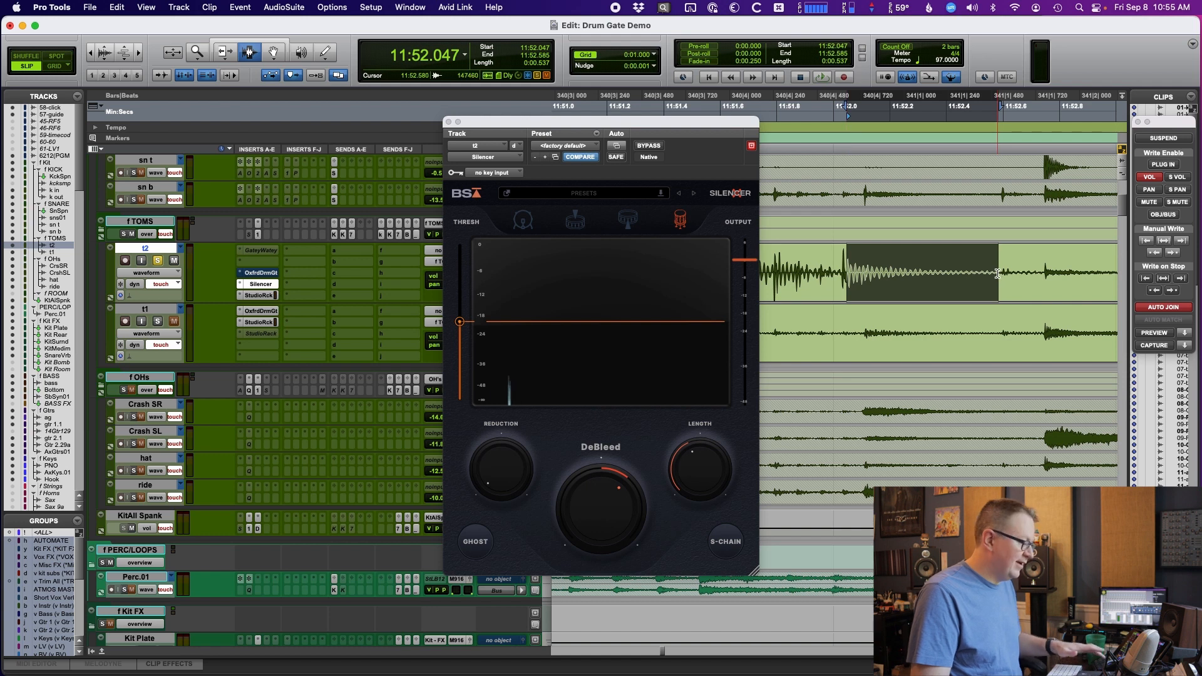
{"action": "key", "text": "super+e"}
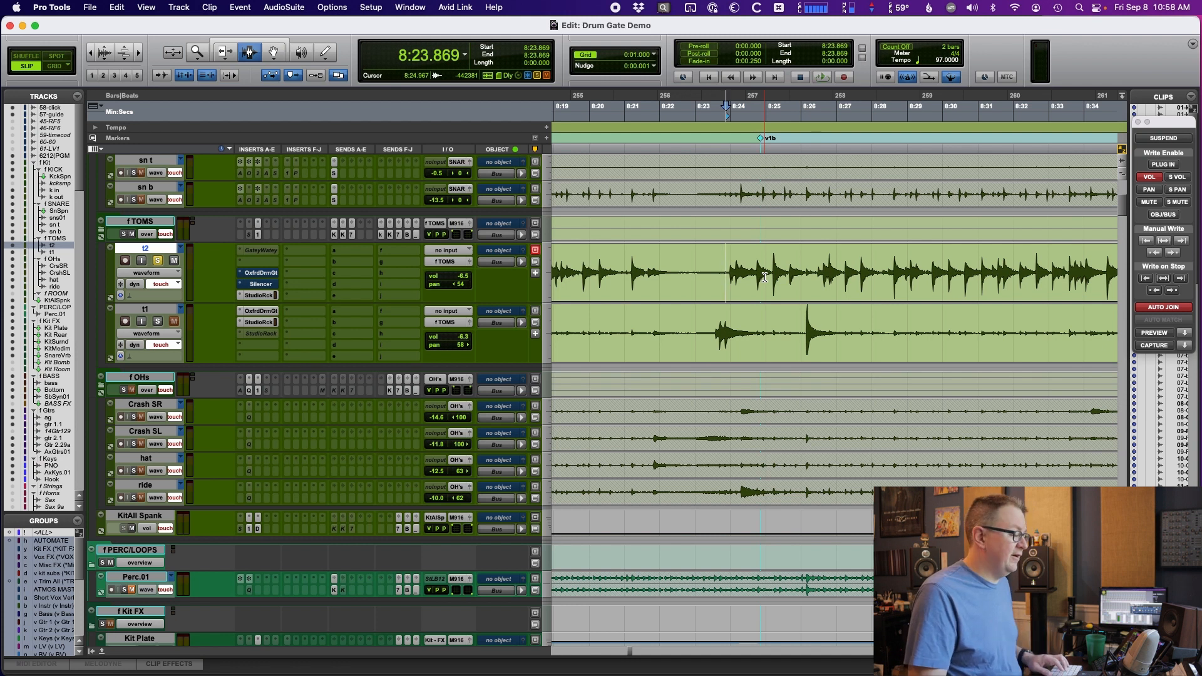
Step: Audition the busy tom passage on t2 around the v1b marker, starting from 8:23.869 and again from 8:25.604
{"action": "key", "text": "space"}
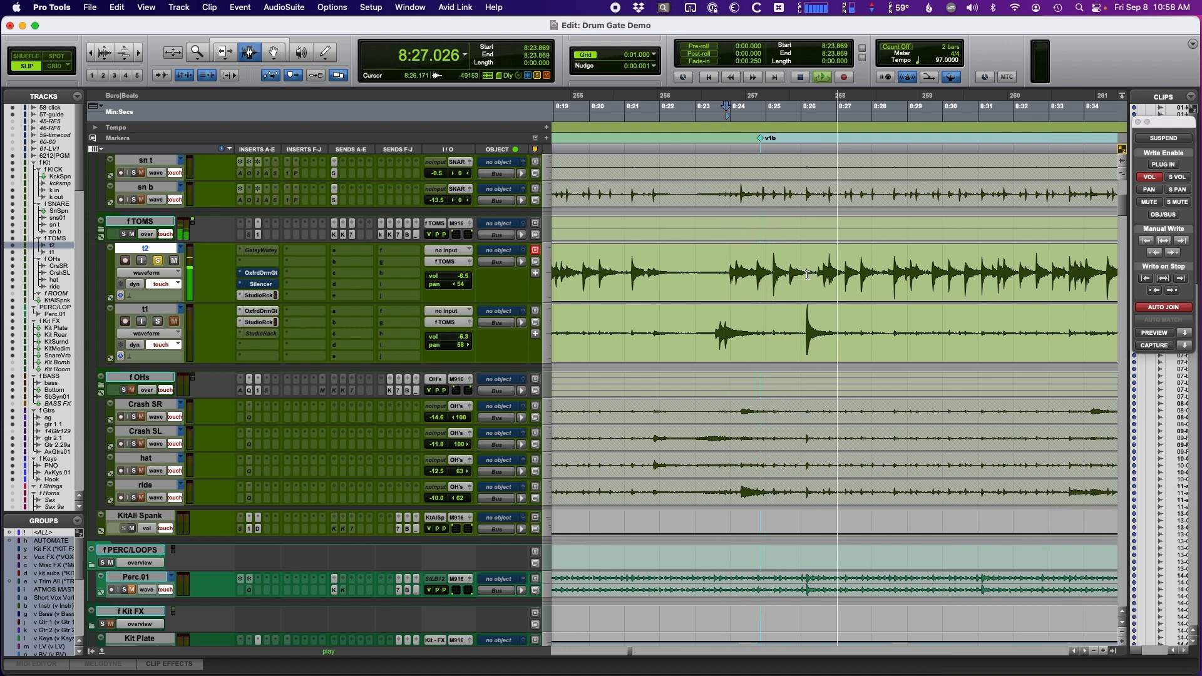
{"action": "left_click", "coordinate": [790, 273]}
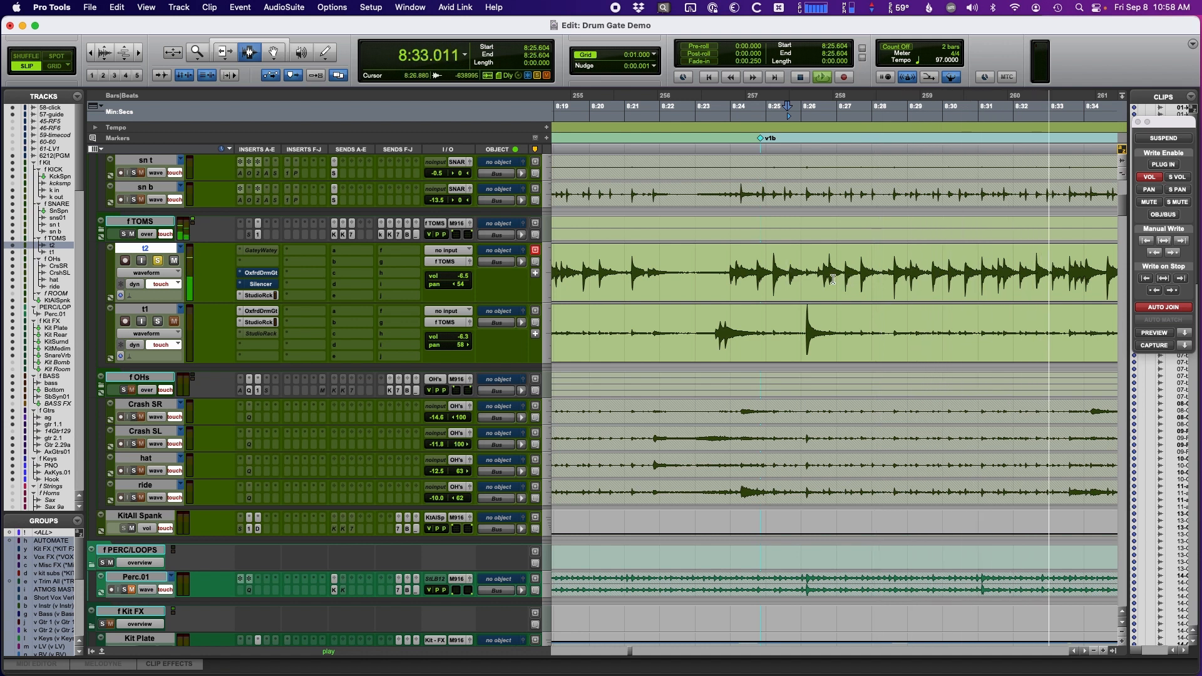
{"action": "scroll", "coordinate": [833, 279], "scroll_direction": "down", "scroll_amount": 2}
{"action": "key", "text": "space"}
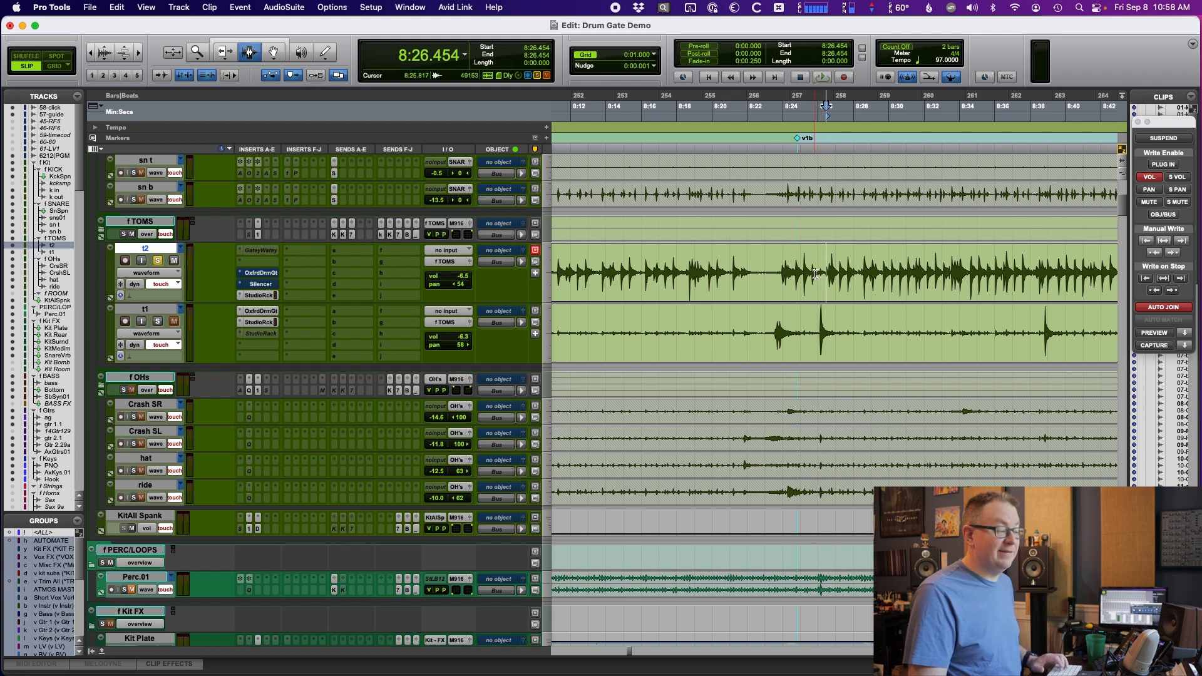
Step: Select the quick tom hits on t2 from 8:26.578 to 8:27.676 and play the selection
{"action": "key", "text": "t"}
{"action": "key", "text": "t"}
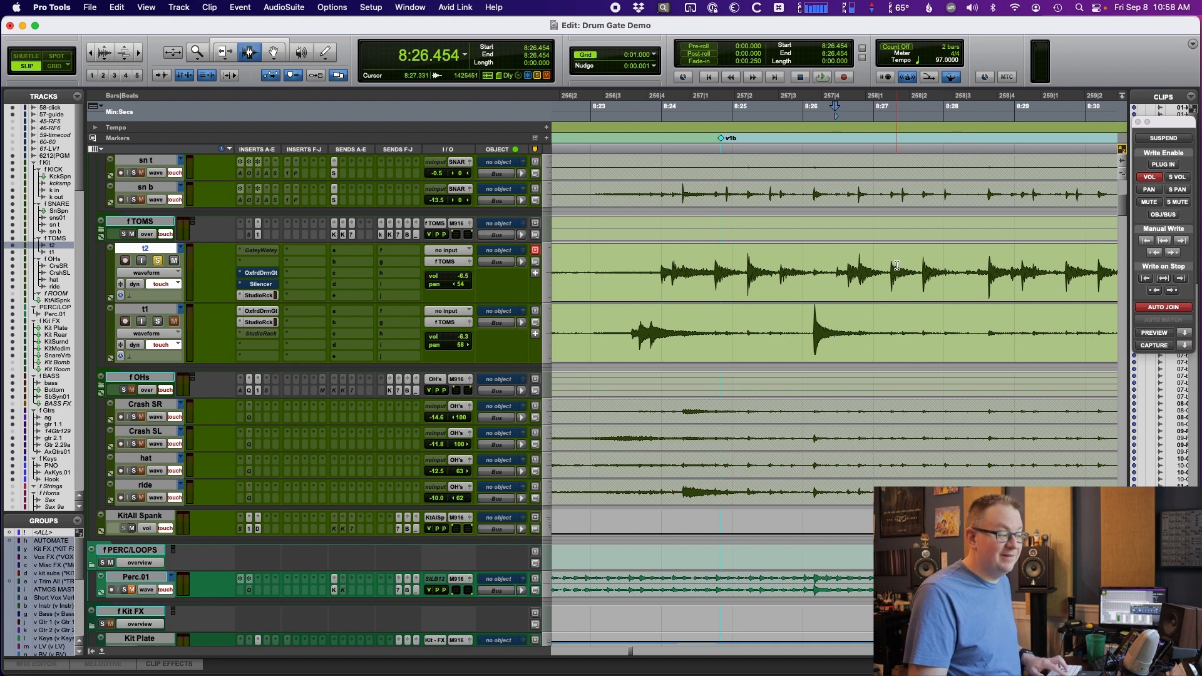
{"action": "scroll", "coordinate": [897, 266], "scroll_direction": "right", "scroll_amount": 5}
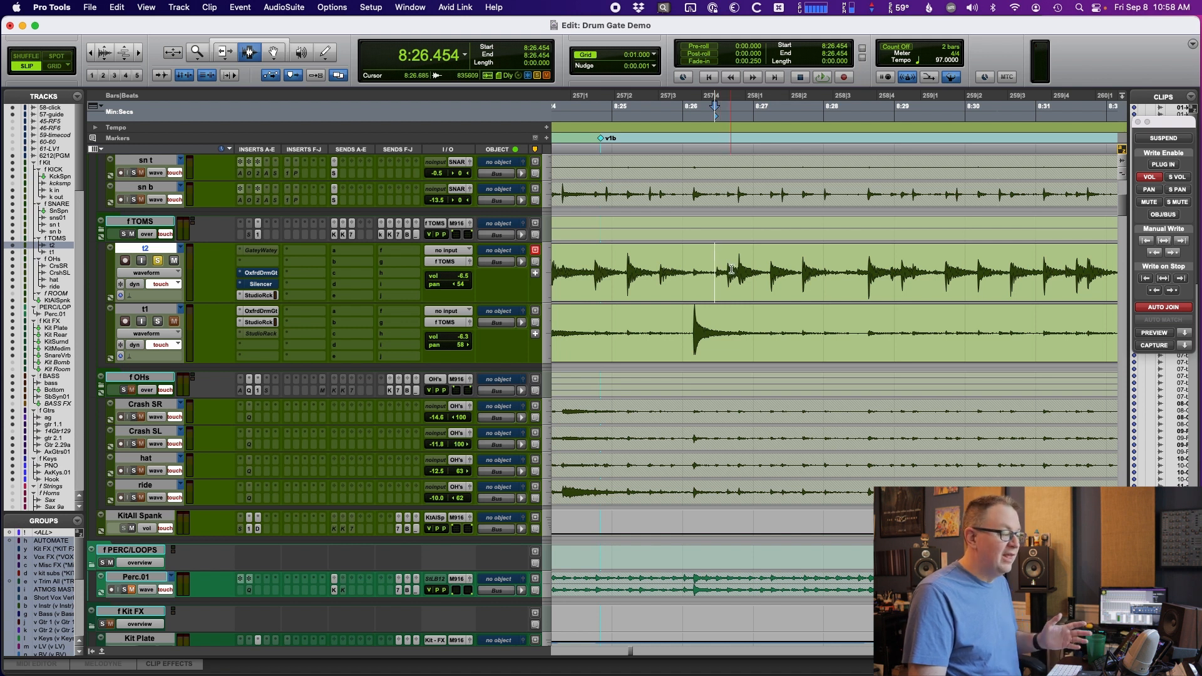
{"action": "left_click_drag", "start_coordinate": [724, 268], "coordinate": [802, 280]}
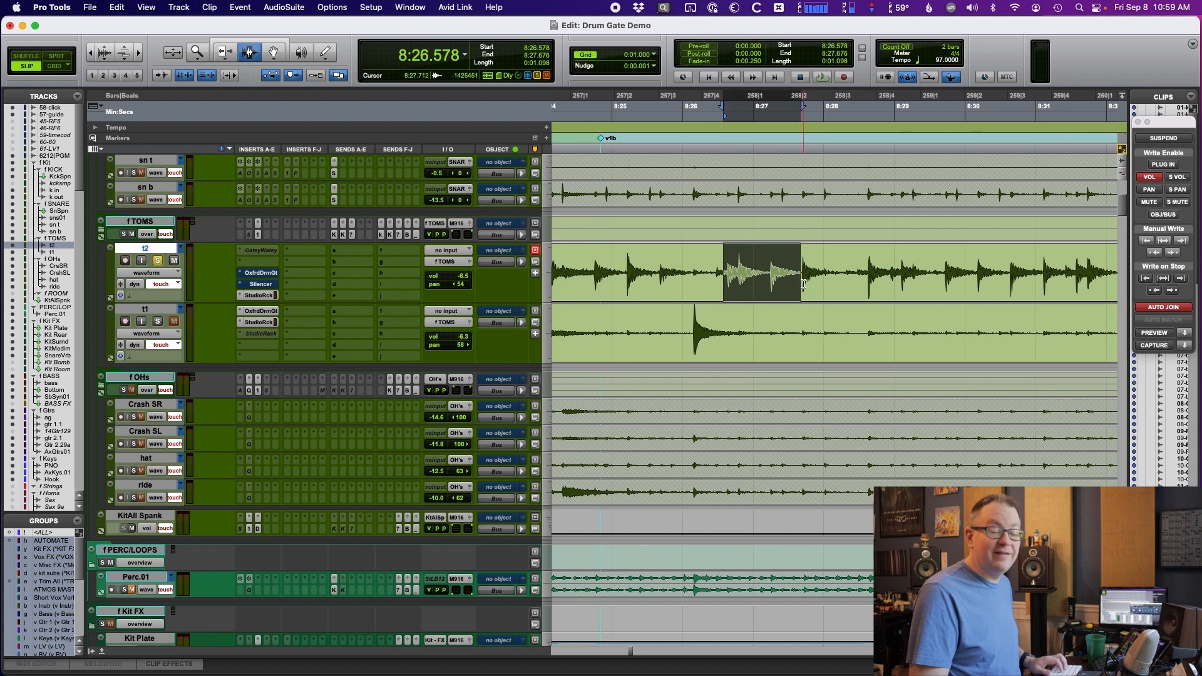
{"action": "key", "text": "space"}
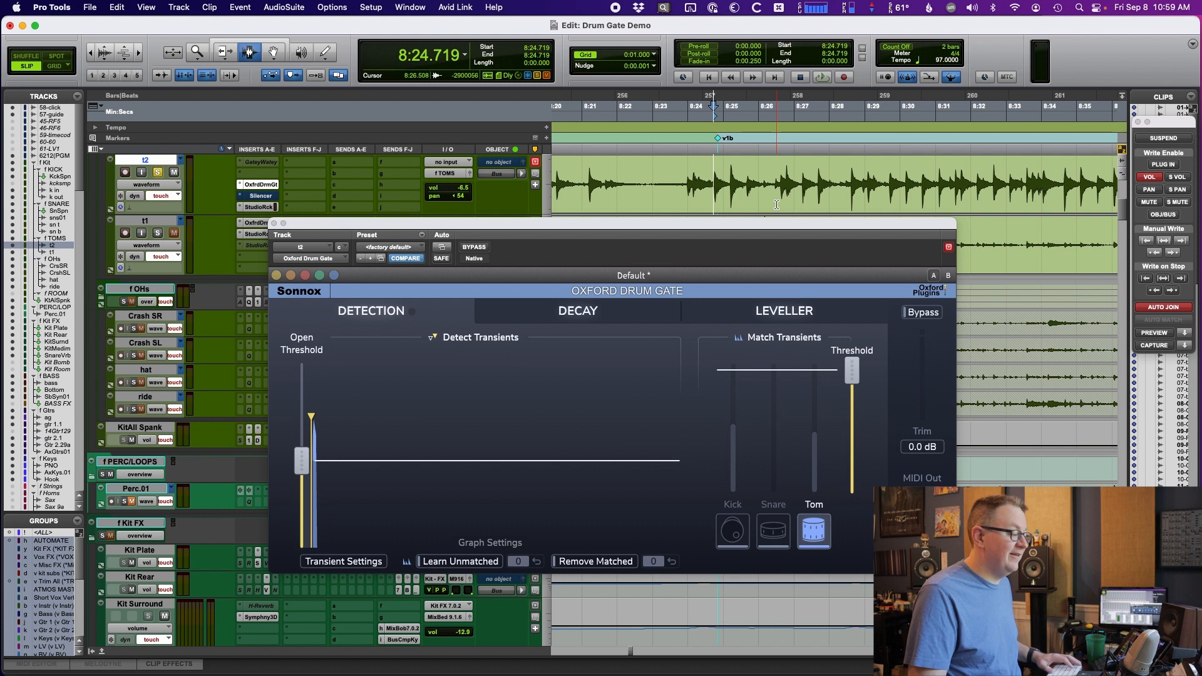
Step: Audition t2 through Oxford Drum Gate from 8:24.719 and lower the open threshold slightly
{"action": "key", "text": "space"}
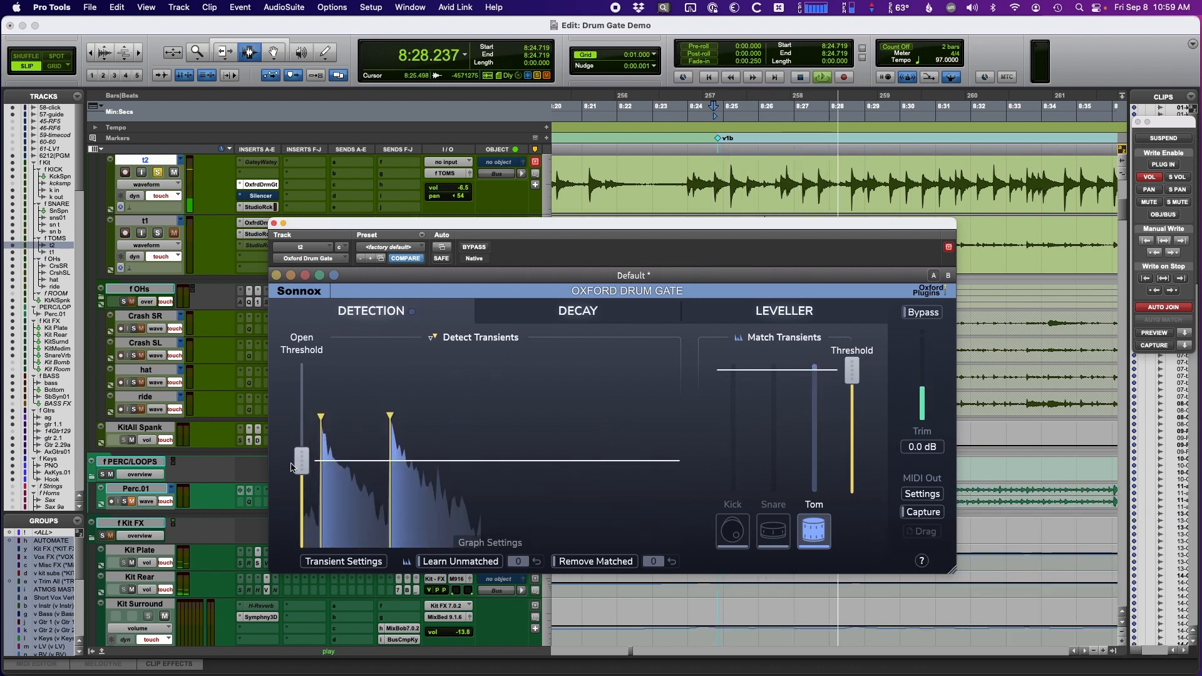
{"action": "left_click_drag", "start_coordinate": [292, 465], "coordinate": [293, 471]}
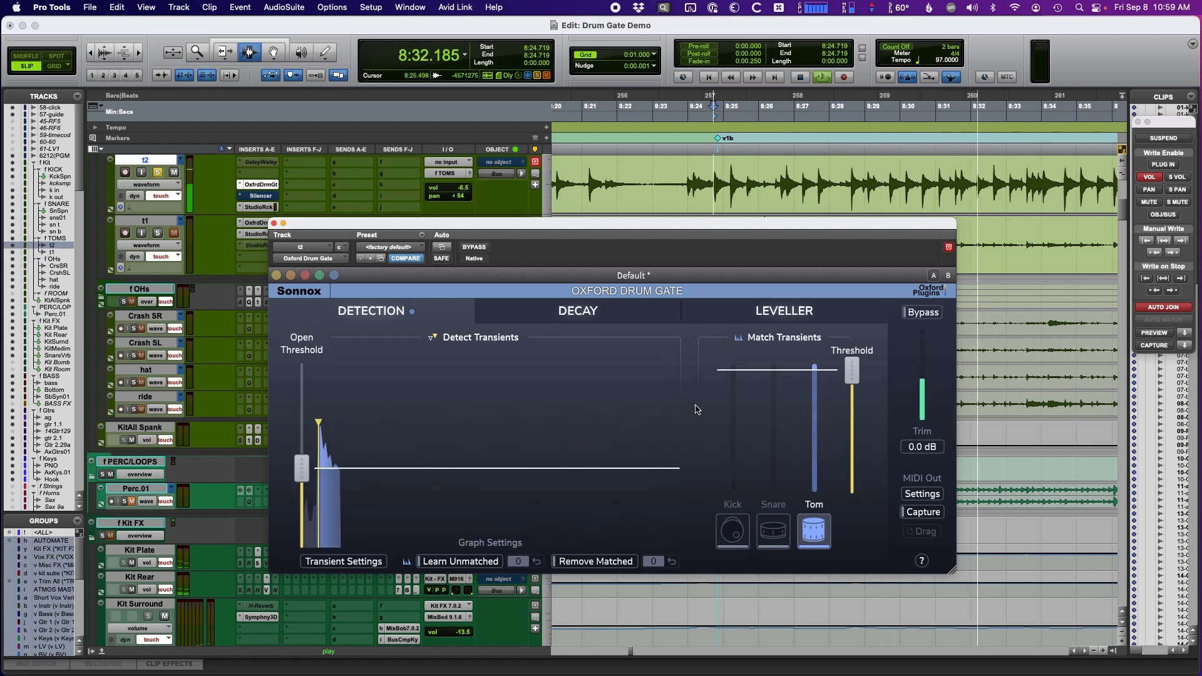
{"action": "key", "text": "space"}
Step: Have Oxford Drum Gate learn the unmatched transients in the t2 passage from 8:25.649 to 8:26.454
{"action": "left_click", "coordinate": [780, 182]}
{"action": "key", "text": "r"}
{"action": "key", "text": "r"}
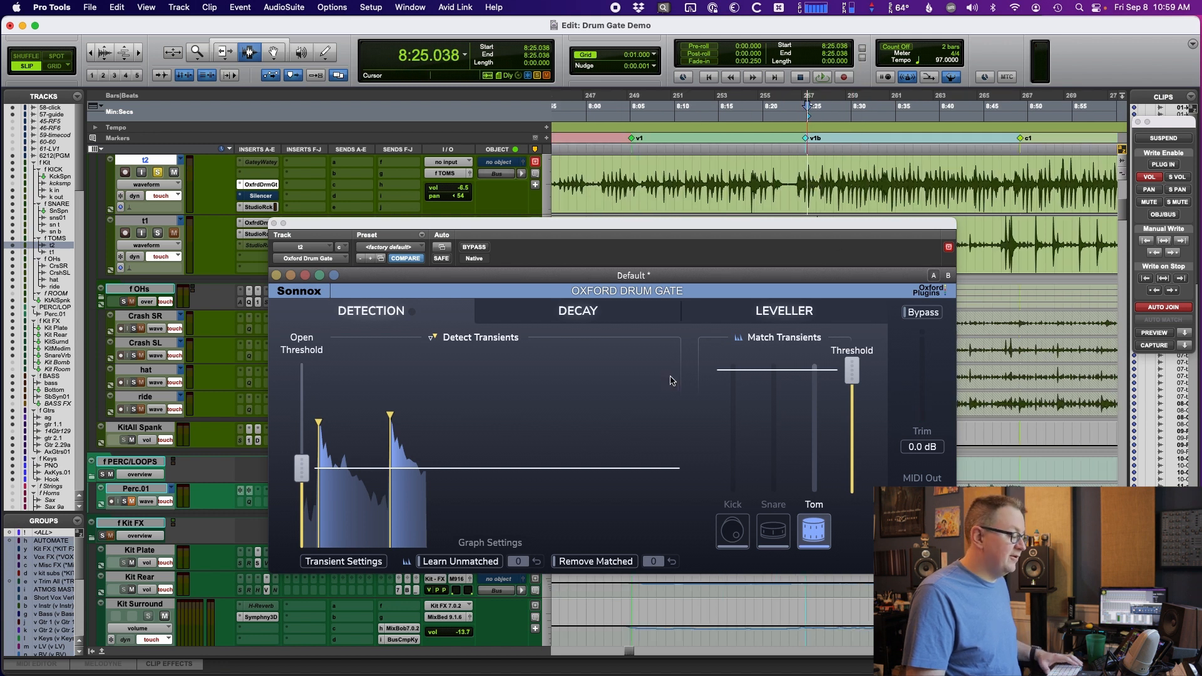
{"action": "left_click", "coordinate": [464, 565]}
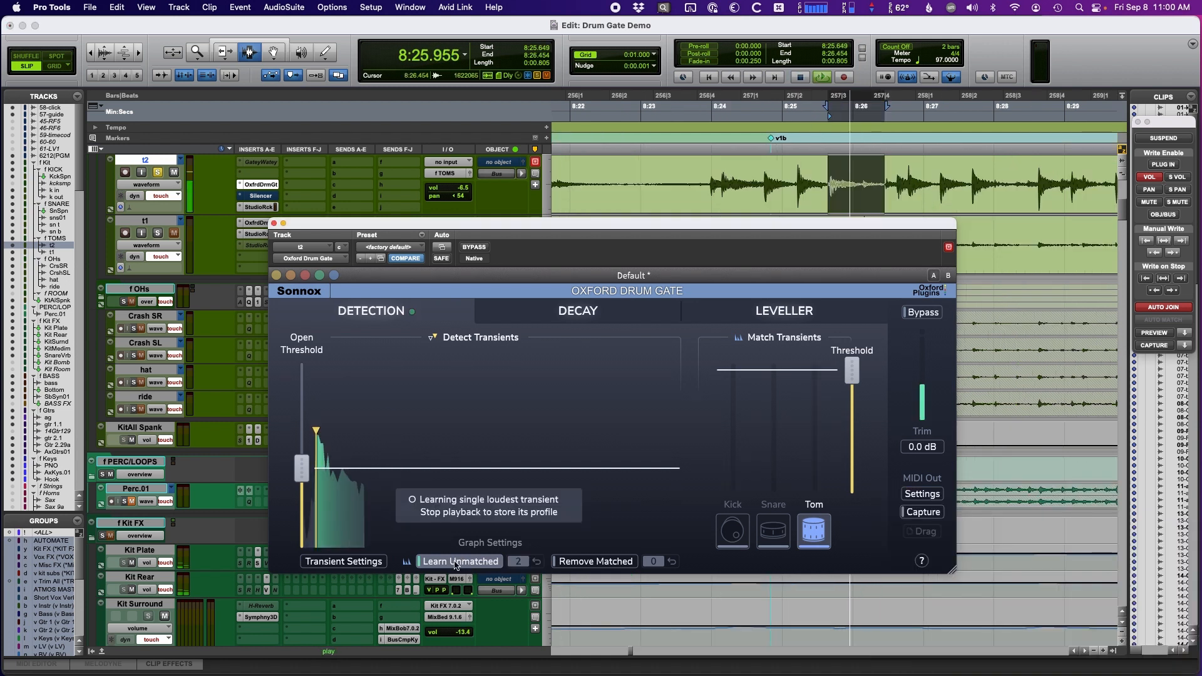
{"action": "left_click", "coordinate": [456, 562]}
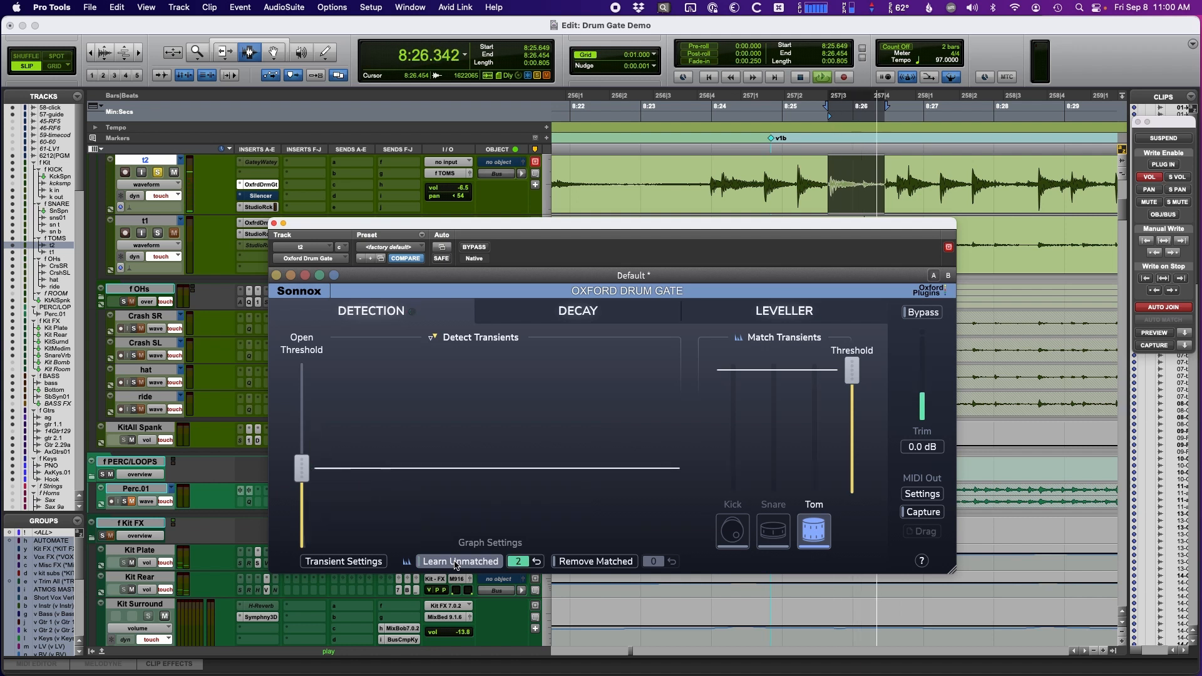
{"action": "left_click", "coordinate": [456, 563]}
Step: Audition t2 from 8:25.135 through Oxford Drum Gate with the learned transient profiles
{"action": "left_click", "coordinate": [792, 179]}
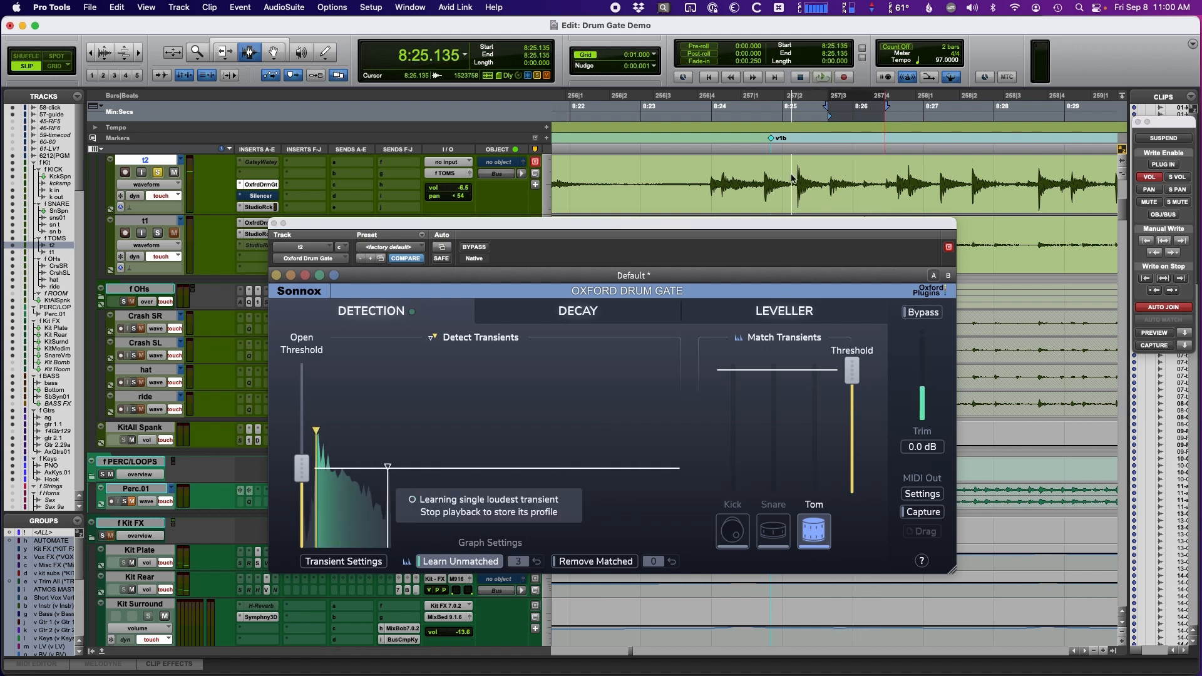
{"action": "key", "text": "space"}
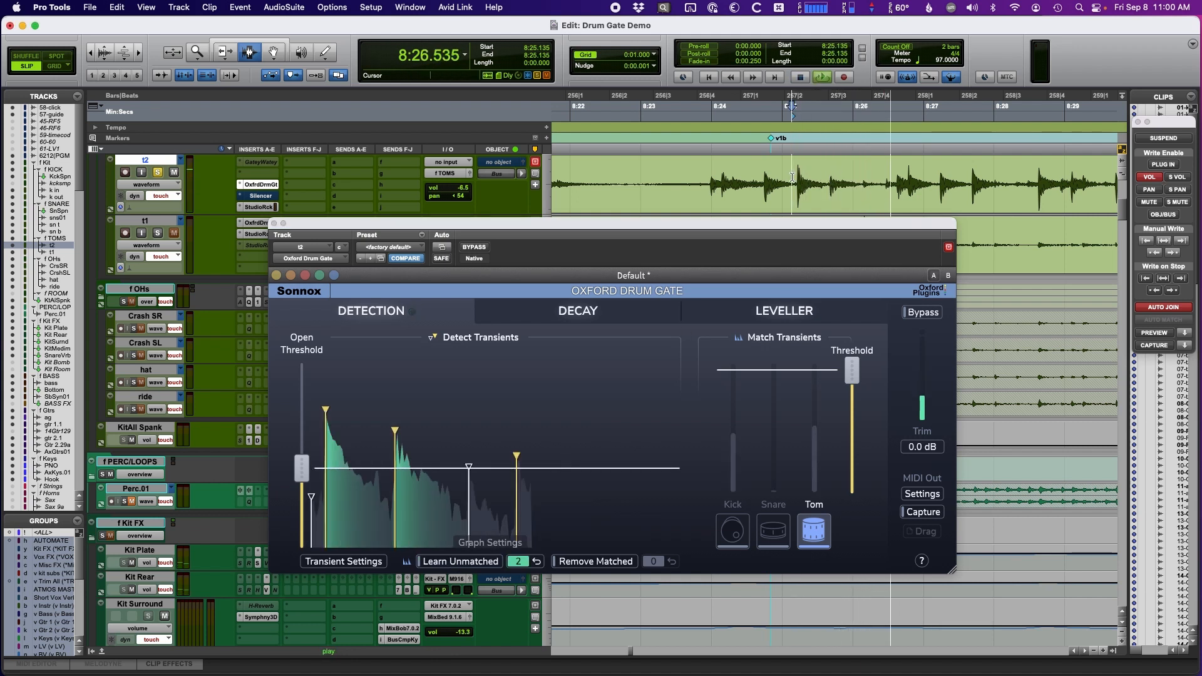
{"action": "key", "text": "space"}
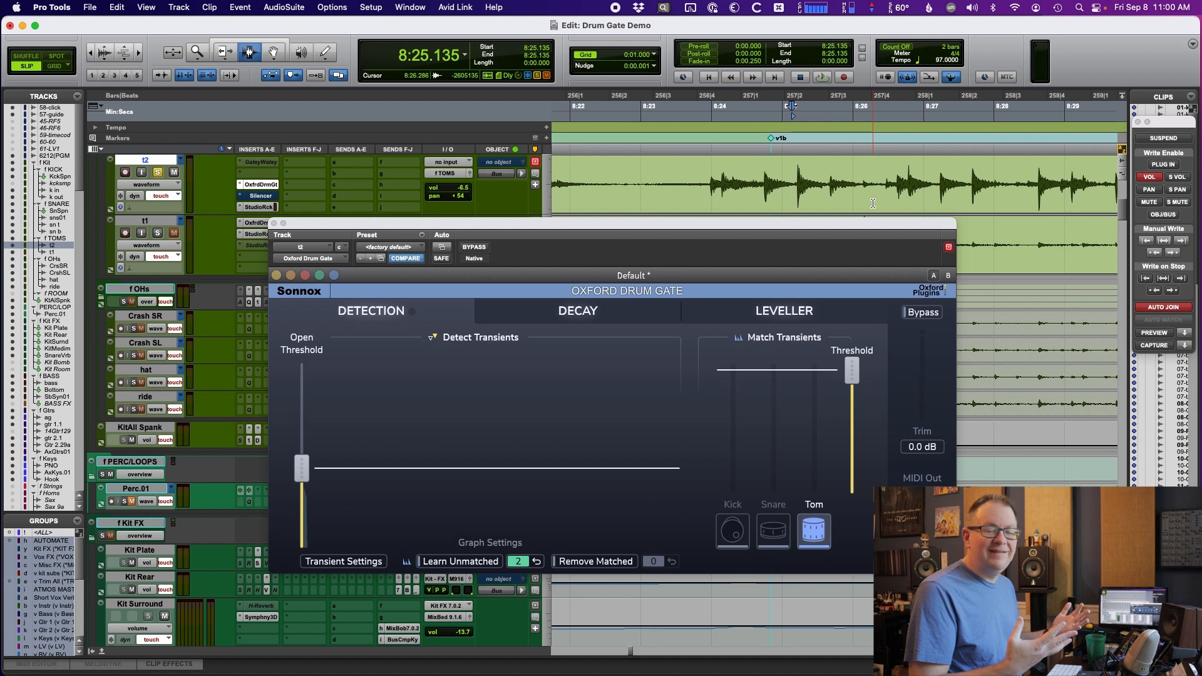
Step: Examine the density of tom hits on t2 between the v1b and c1 markers
{"action": "key", "text": "r"}
{"action": "scroll", "coordinate": [968, 183], "scroll_direction": "right", "scroll_amount": 4}
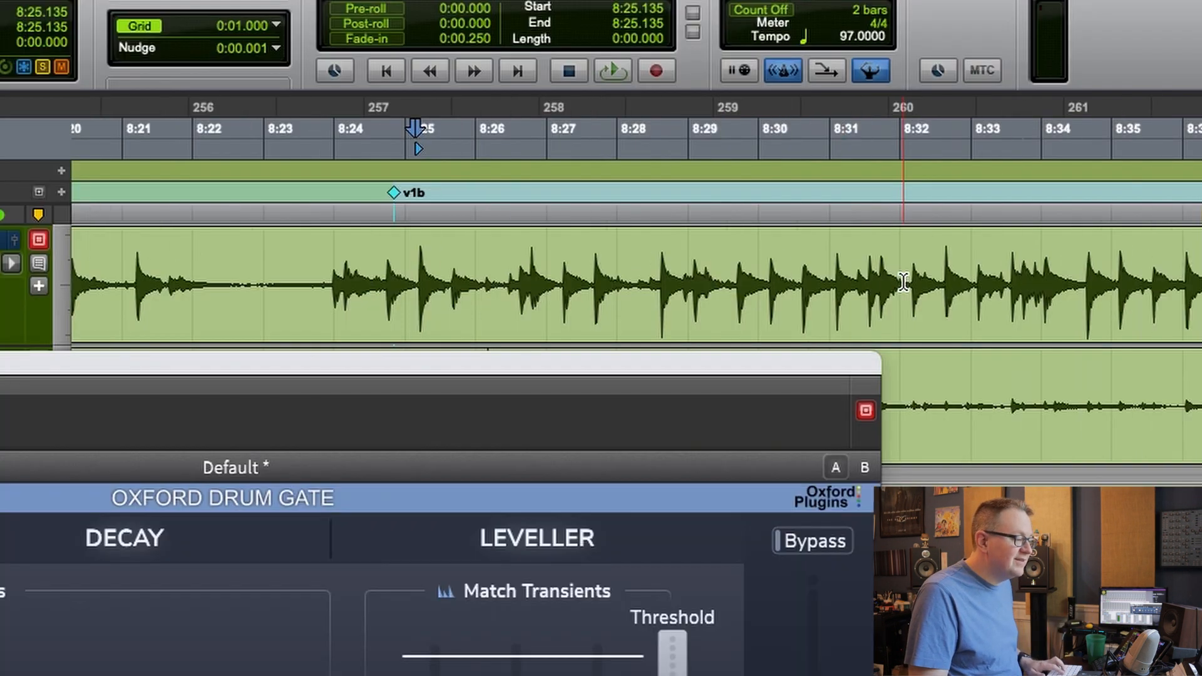
{"action": "scroll", "coordinate": [904, 282], "scroll_direction": "right", "scroll_amount": 6}
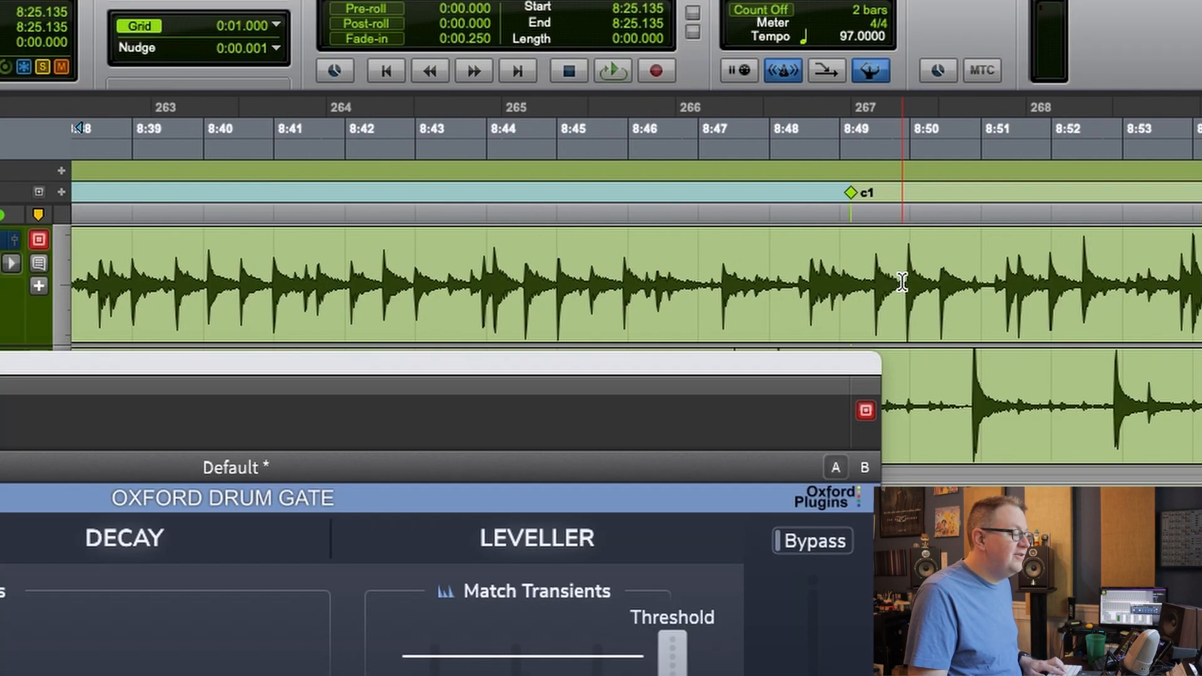
{"action": "scroll", "coordinate": [902, 282], "scroll_direction": "left", "scroll_amount": 7}
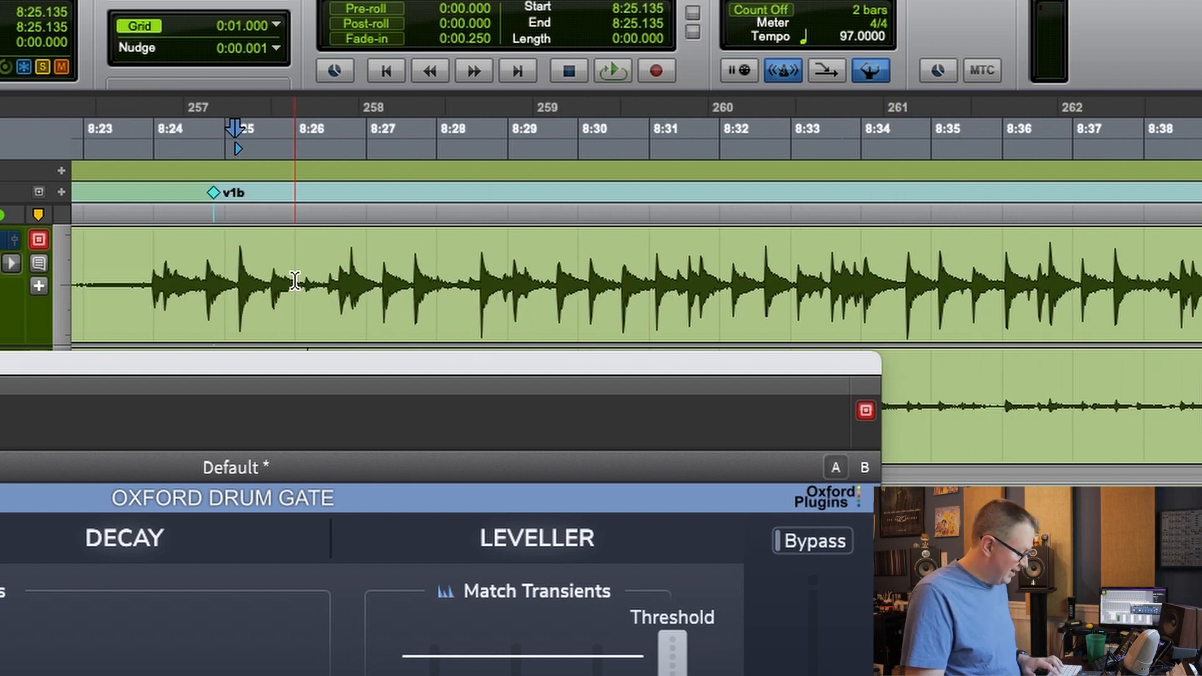
{"action": "key", "text": "r"}
{"action": "key", "text": "r"}
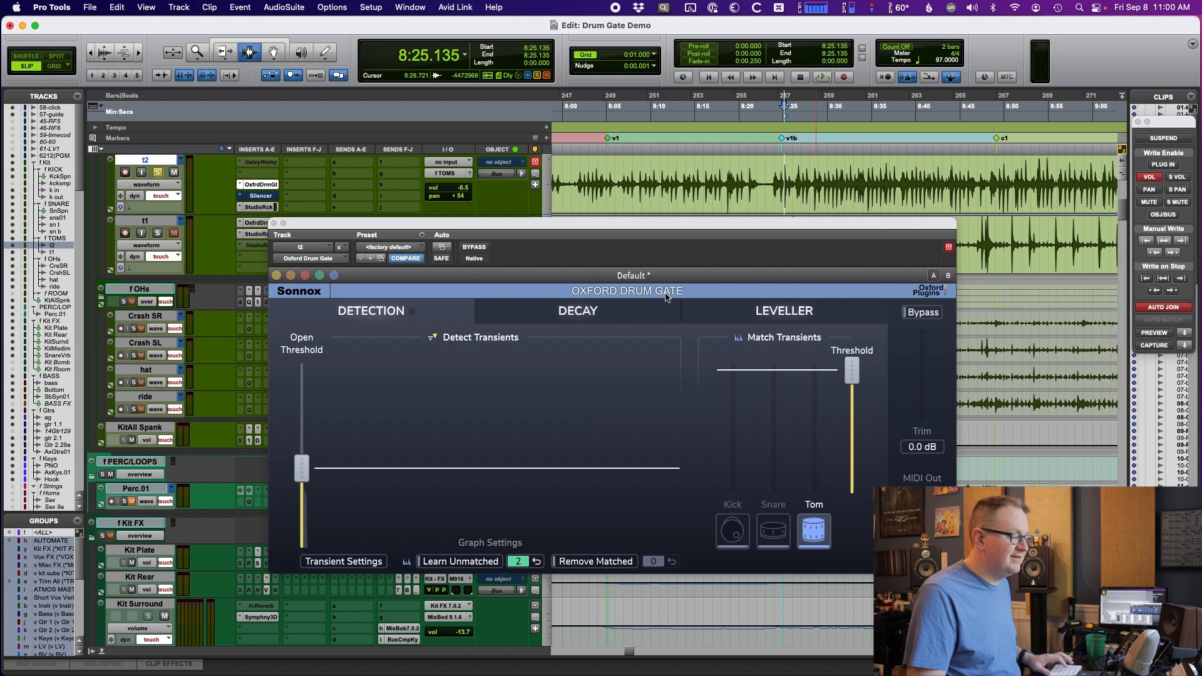
Step: Bypass Oxford Drum Gate on t2 and enable Ghost mode in Silencer
{"action": "left_click", "coordinate": [472, 248]}
{"action": "key", "text": "space"}
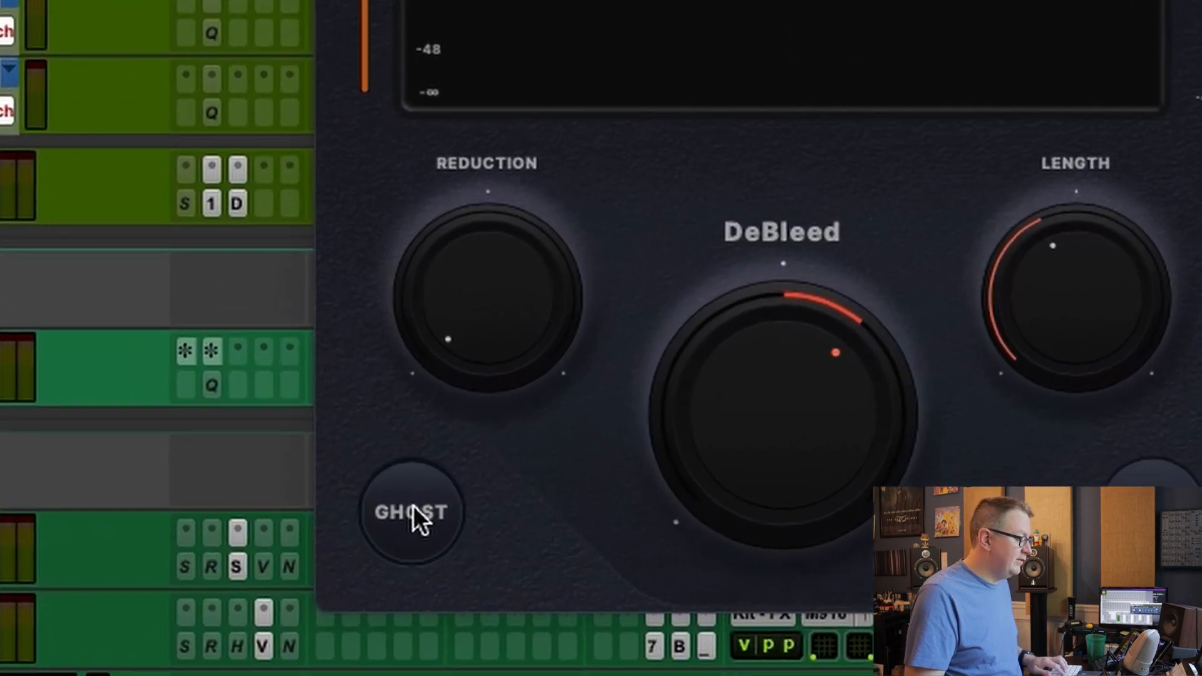
{"action": "left_click", "coordinate": [397, 523]}
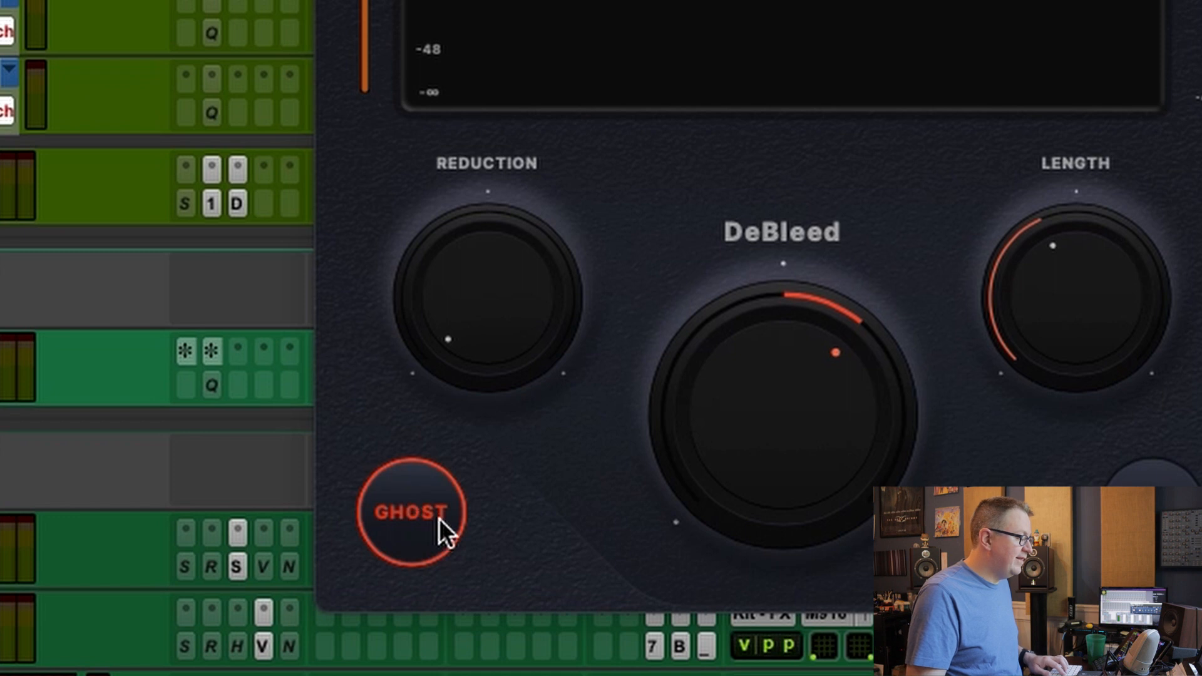
Step: Play t2 from 8:25.135 and lower Silencer's threshold to -20.92 dB
{"action": "key", "text": "space"}
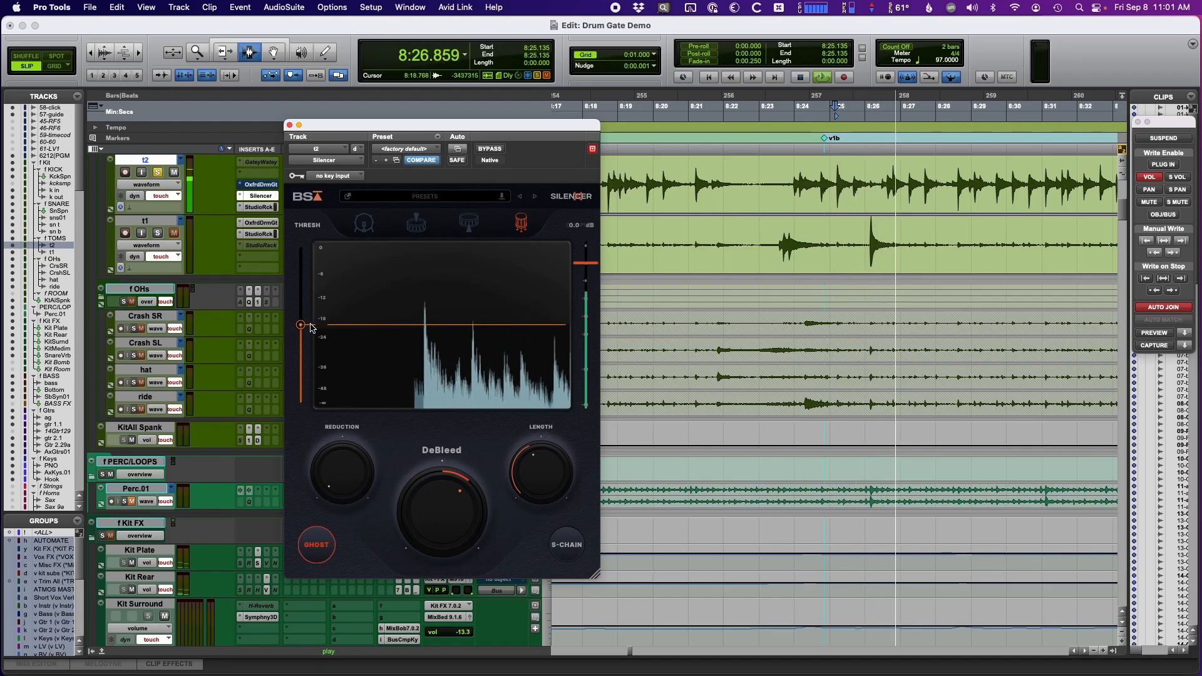
{"action": "left_click_drag", "start_coordinate": [300, 326], "coordinate": [302, 332]}
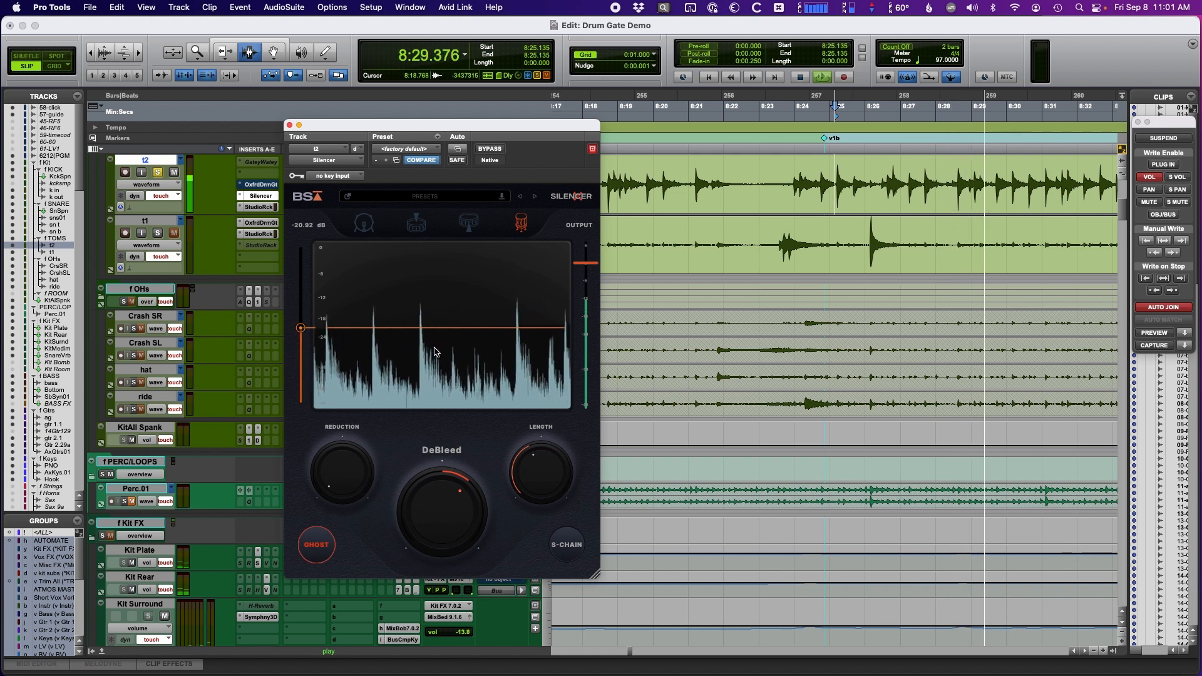
{"action": "mouse_move", "coordinate": [461, 483]}
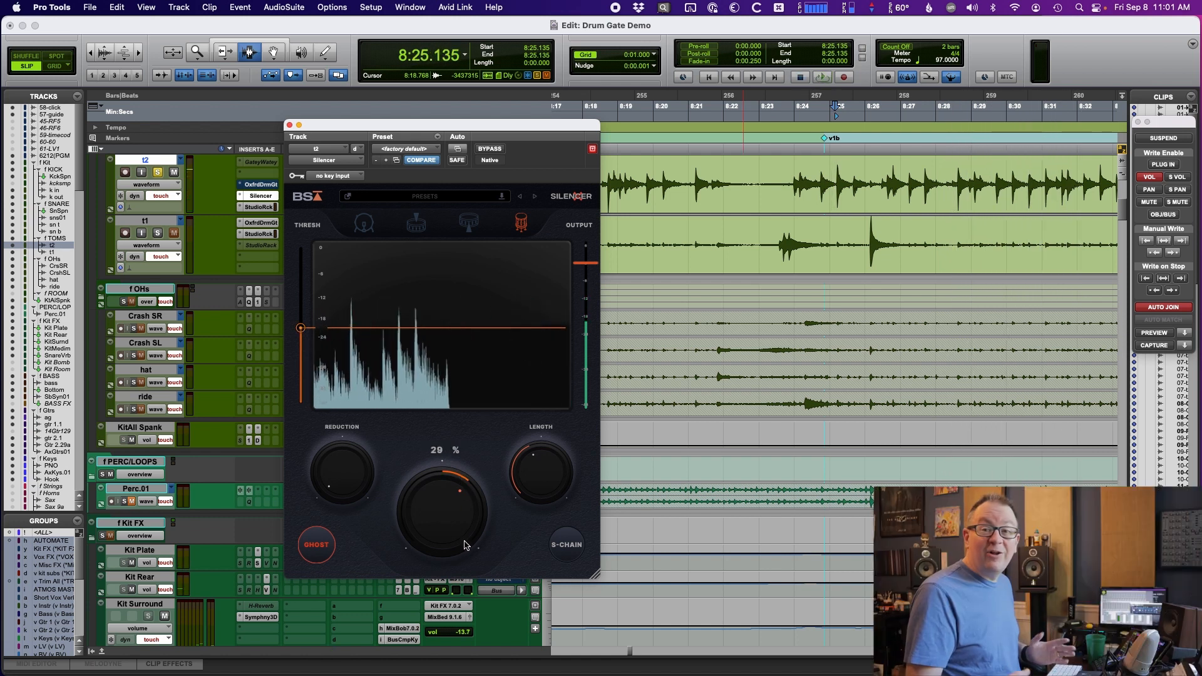
Step: Play t2 from 8:23.904 through Silencer and adjust the DeBleed amount to 54%
{"action": "key", "text": "r"}
{"action": "left_click", "coordinate": [754, 182]}
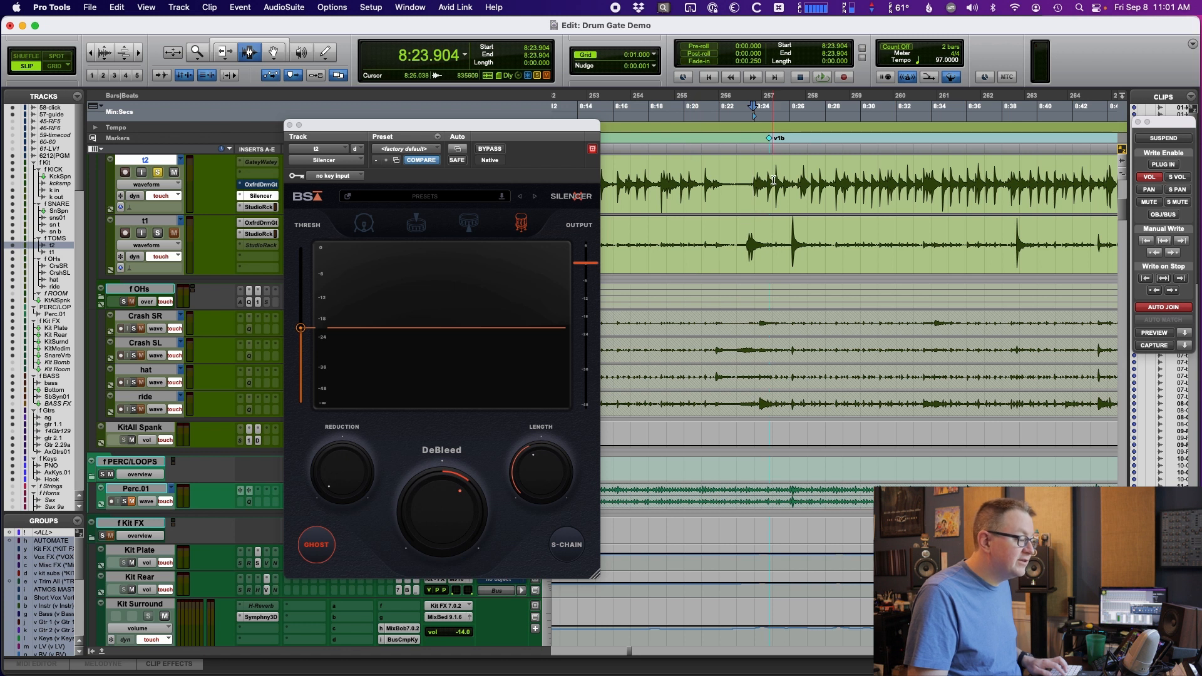
{"action": "key", "text": "space"}
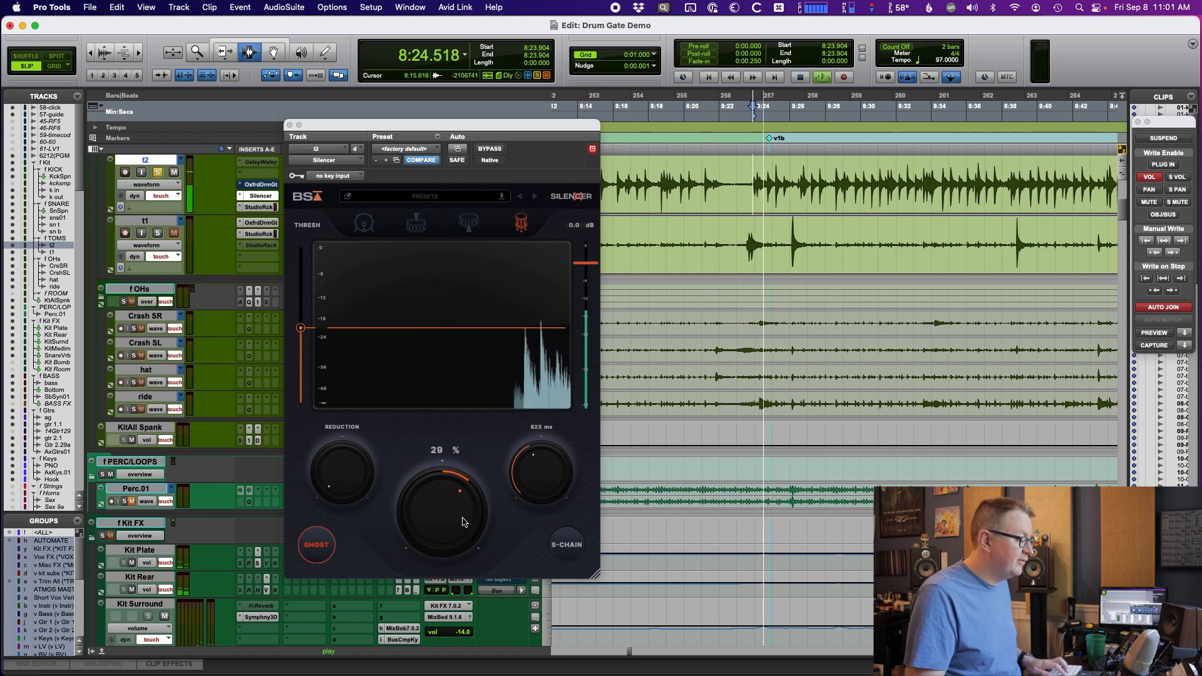
{"action": "left_click", "coordinate": [461, 495]}
{"action": "key", "text": "space"}
{"action": "mouse_move", "coordinate": [459, 492]}
{"action": "left_mouse_down"}
{"action": "mouse_move", "coordinate": [458, 480]}
{"action": "mouse_move", "coordinate": [453, 499]}
{"action": "left_mouse_up"}
{"action": "key", "text": "space"}
{"action": "left_click_drag", "start_coordinate": [453, 499], "coordinate": [454, 497]}
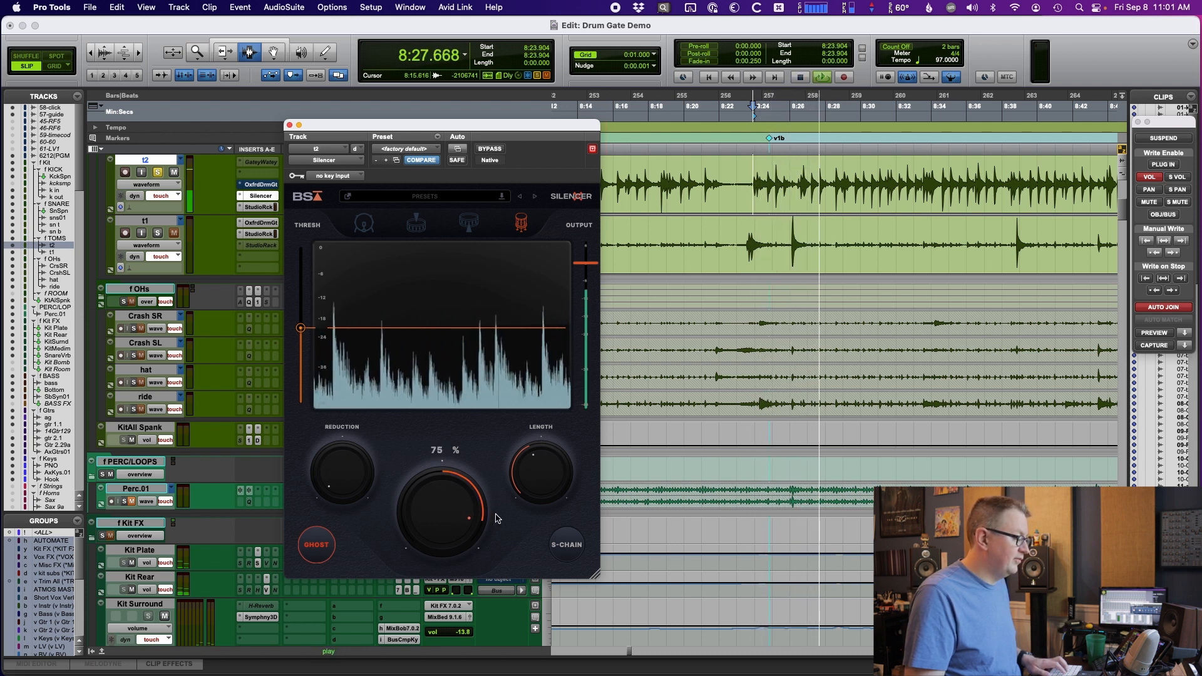
{"action": "left_click_drag", "start_coordinate": [478, 521], "coordinate": [479, 524]}
{"action": "key", "text": "space"}
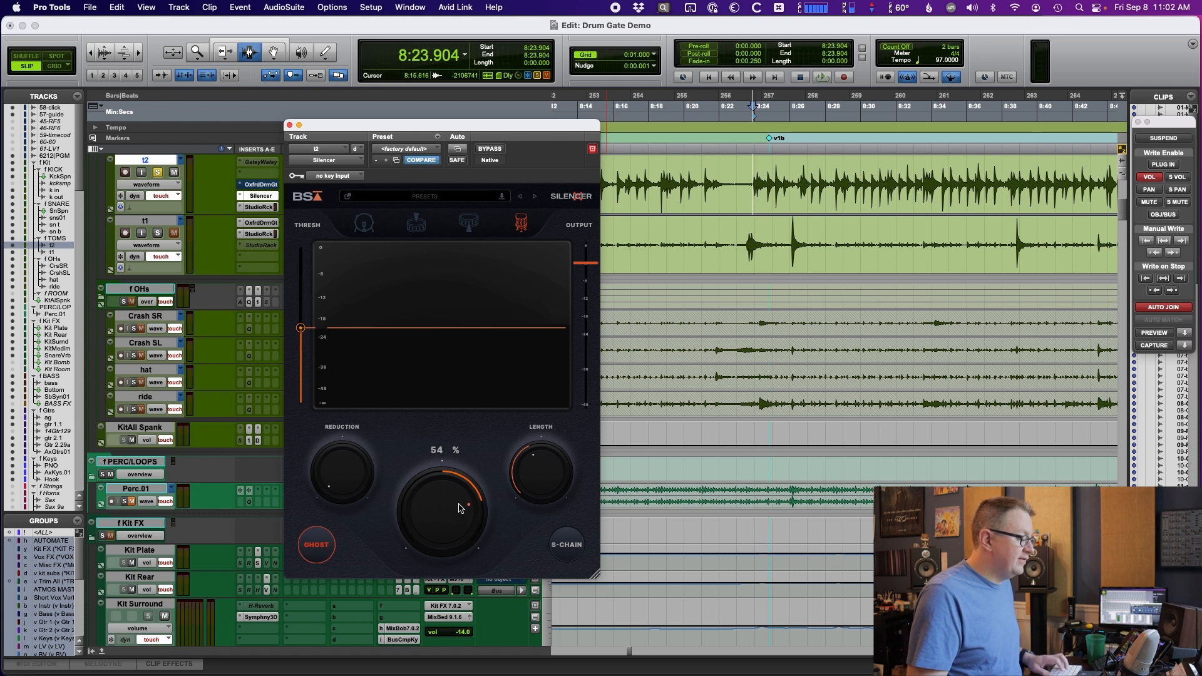
Step: Replay t2 from 8:23.904 and raise Silencer's DeBleed amount to 66%
{"action": "key", "text": "space"}
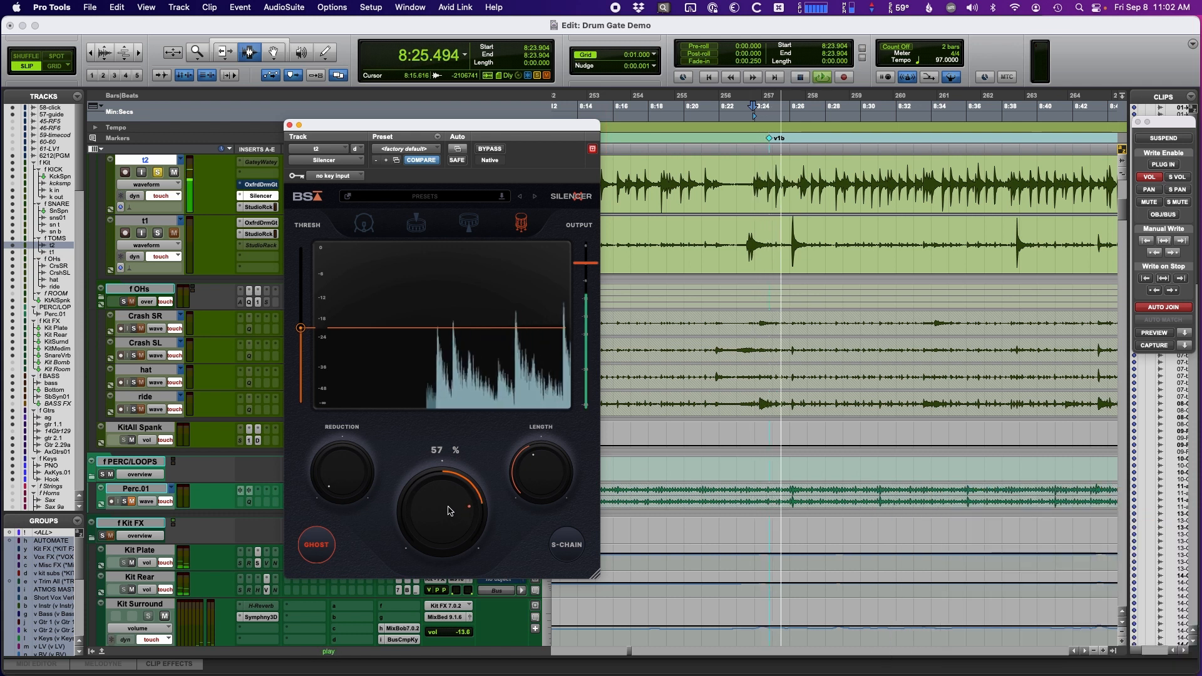
{"action": "left_click_drag", "start_coordinate": [448, 508], "coordinate": [452, 503]}
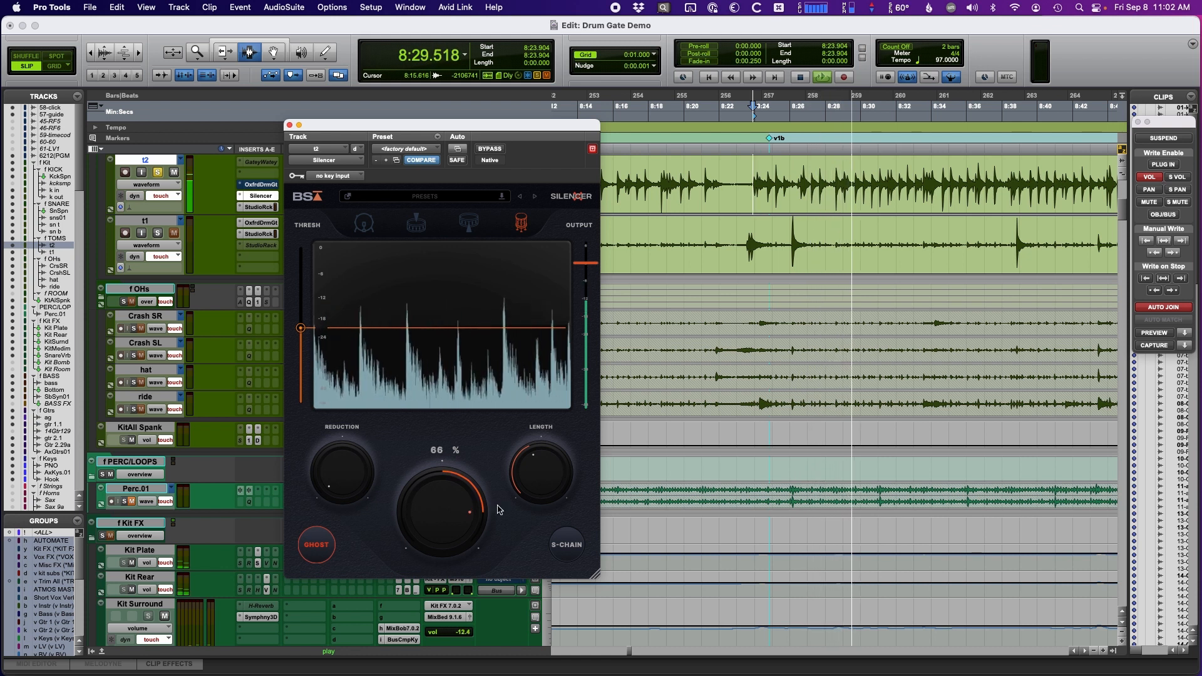
{"action": "key", "text": "r"}
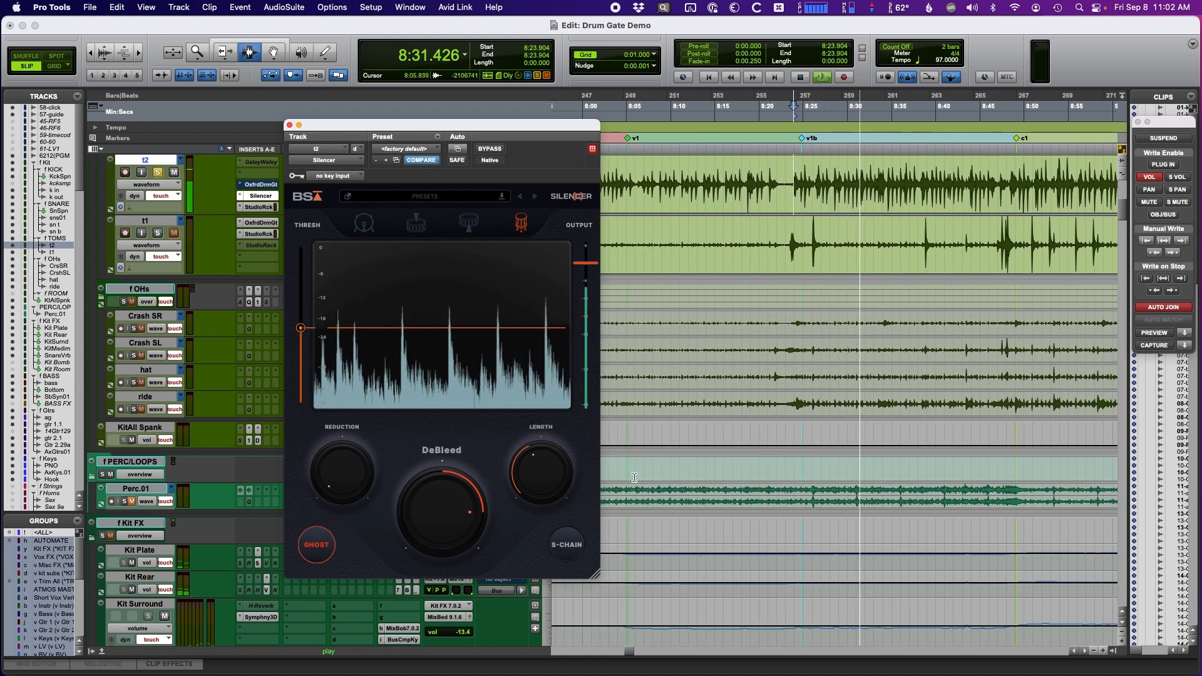
{"action": "key", "text": "space"}
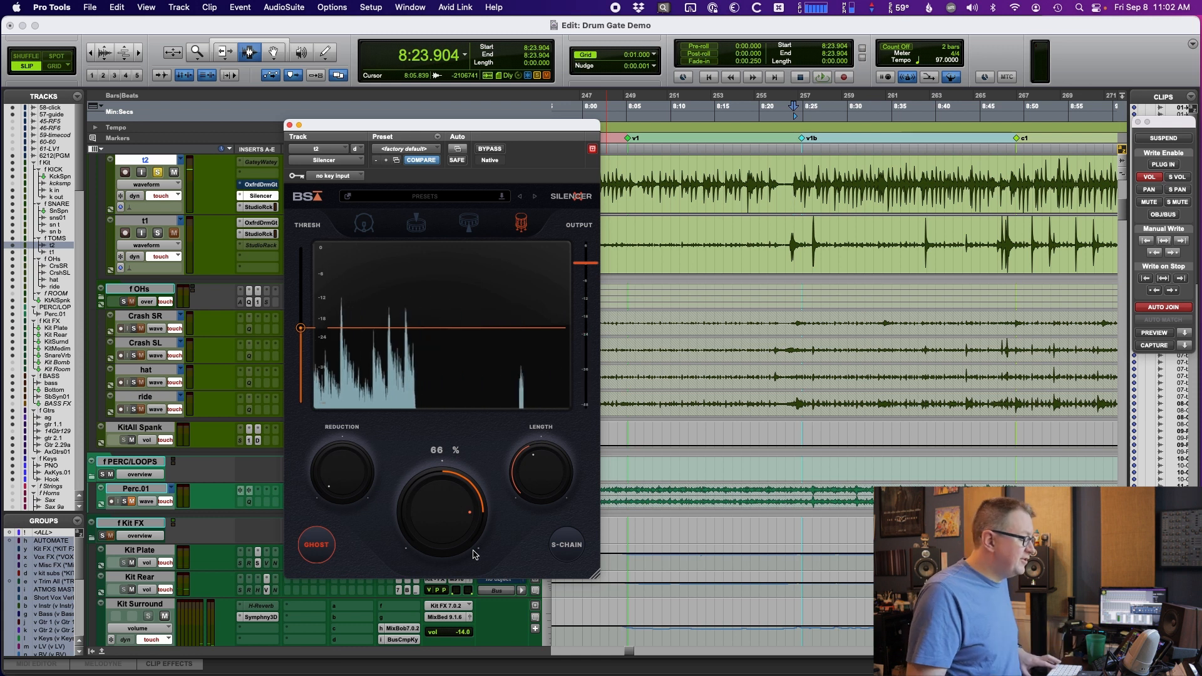
Step: Enable automation for Silencer's Ghost parameter and show its automation lane on t2
{"action": "right_click", "coordinate": [325, 552]}
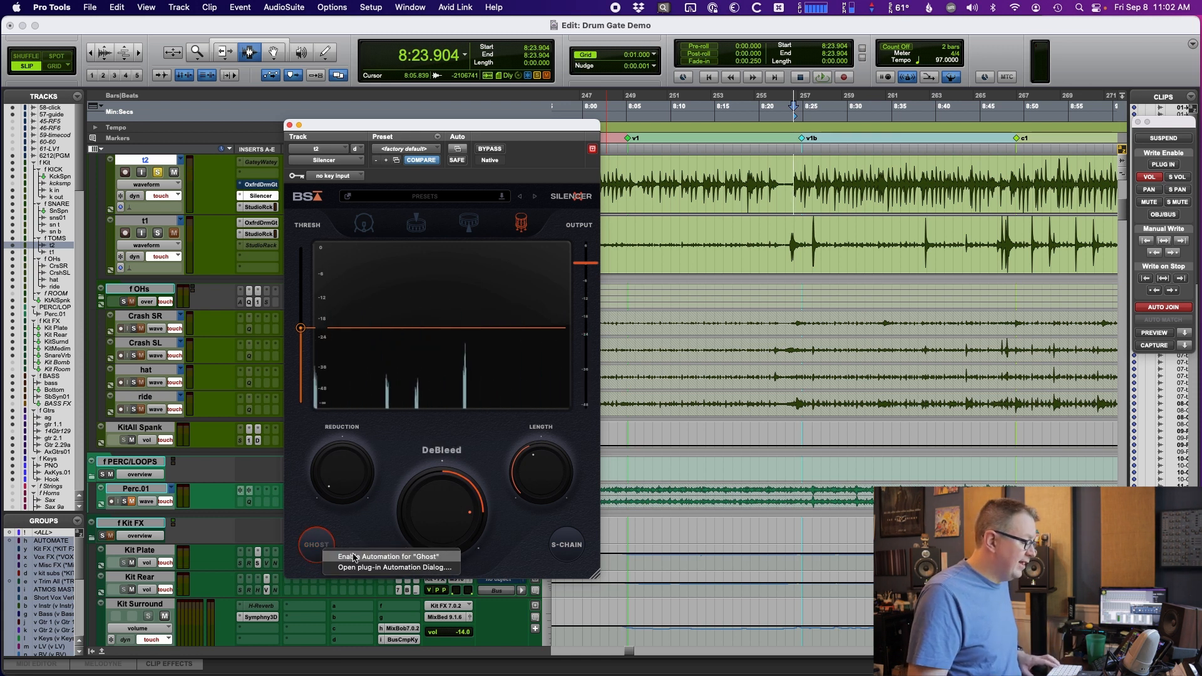
{"action": "left_click", "coordinate": [353, 556]}
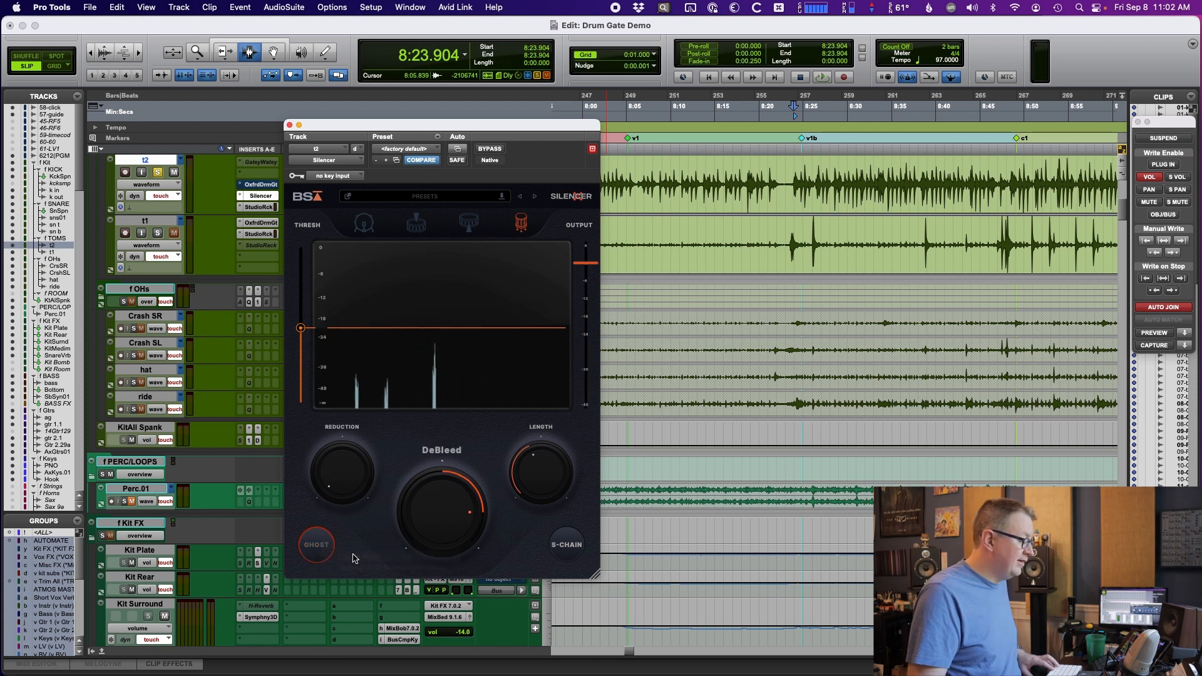
{"action": "left_click", "coordinate": [316, 546], "text": "ctrl+super"}
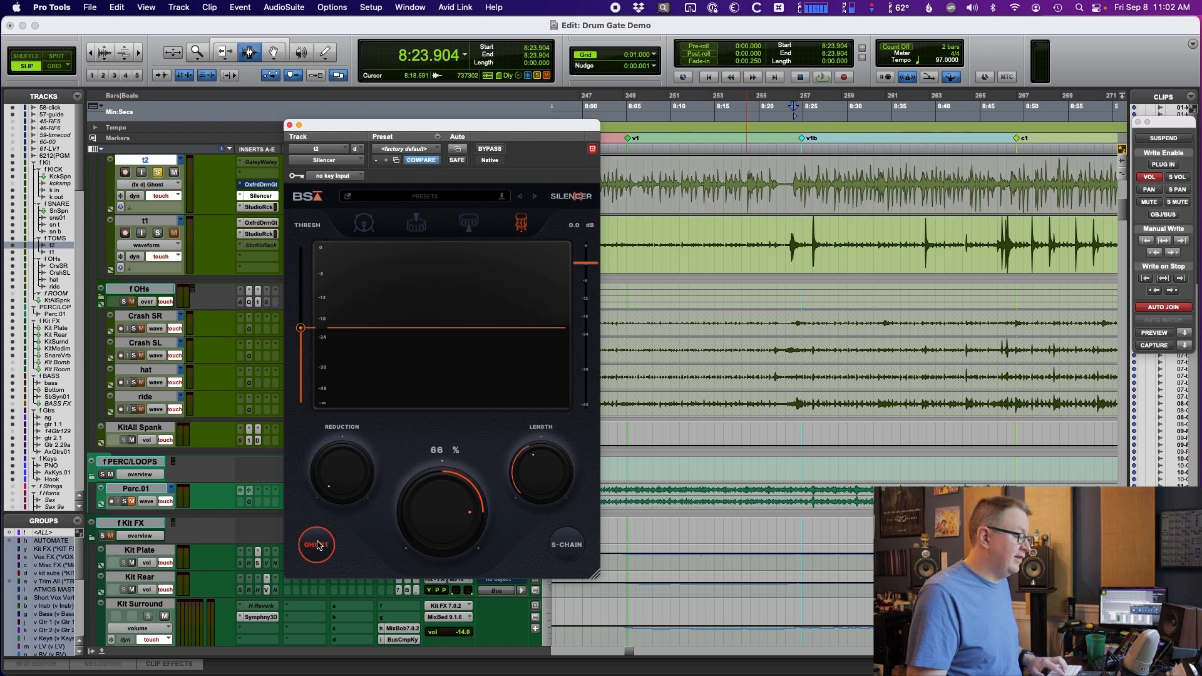
Step: Select the busy tom passage on t2 from 8:25.091 to 9:07.047, ending just before the turn marker
{"action": "left_click", "coordinate": [801, 187]}
{"action": "key", "text": "t"}
{"action": "key", "text": "t"}
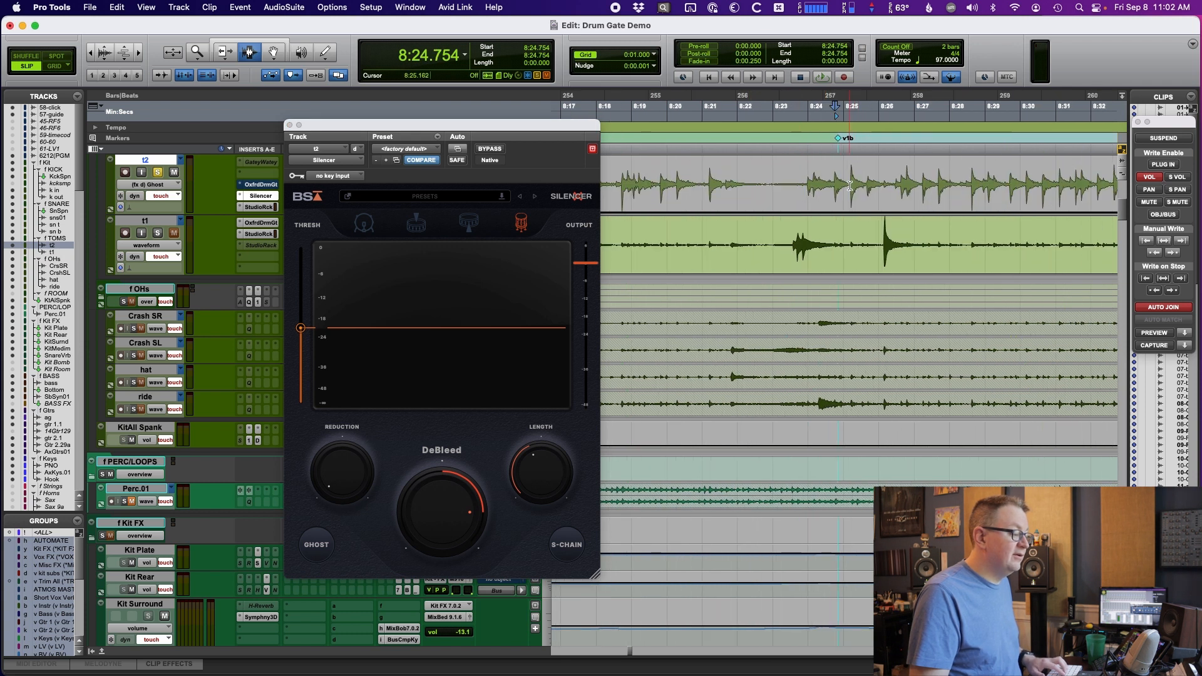
{"action": "key", "text": "r"}
{"action": "key", "text": "r"}
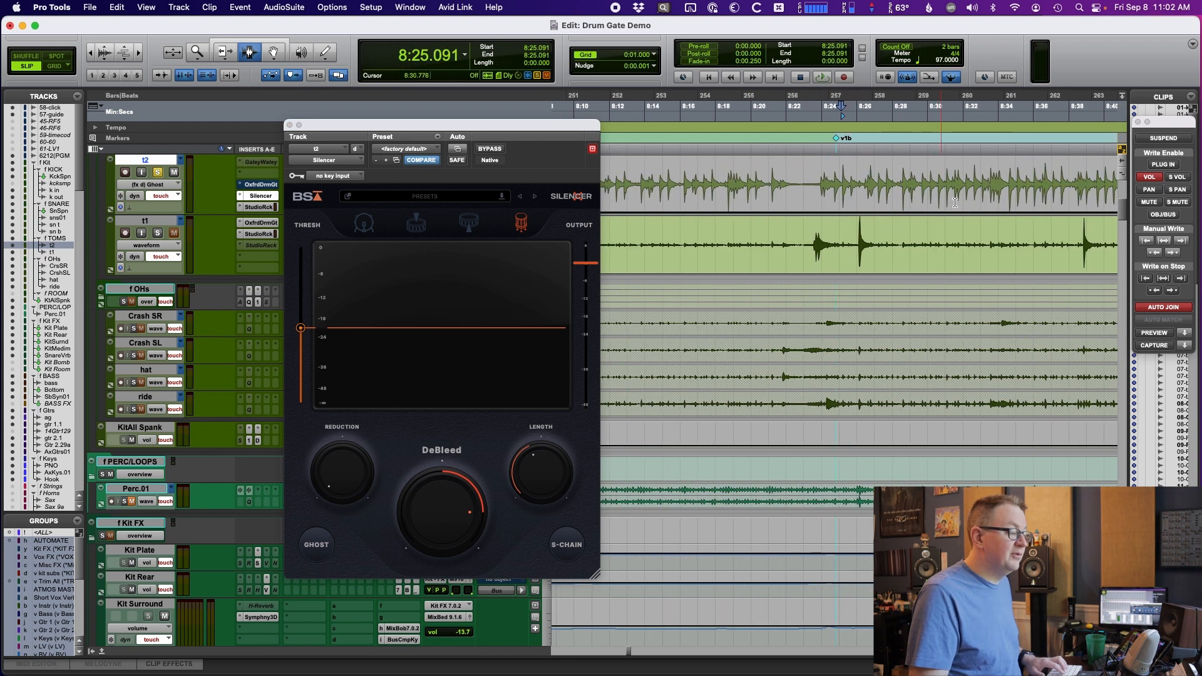
{"action": "key", "text": "r"}
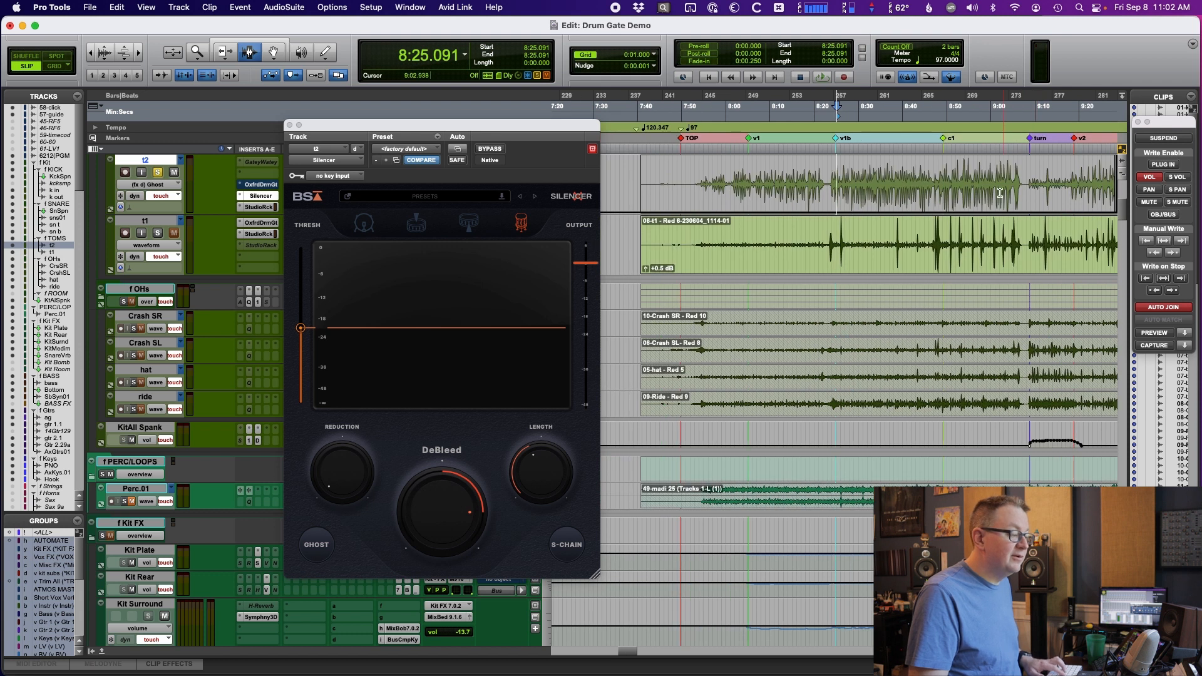
{"action": "left_click", "coordinate": [974, 194], "text": "shift"}
{"action": "left_click", "coordinate": [946, 196], "text": "shift"}
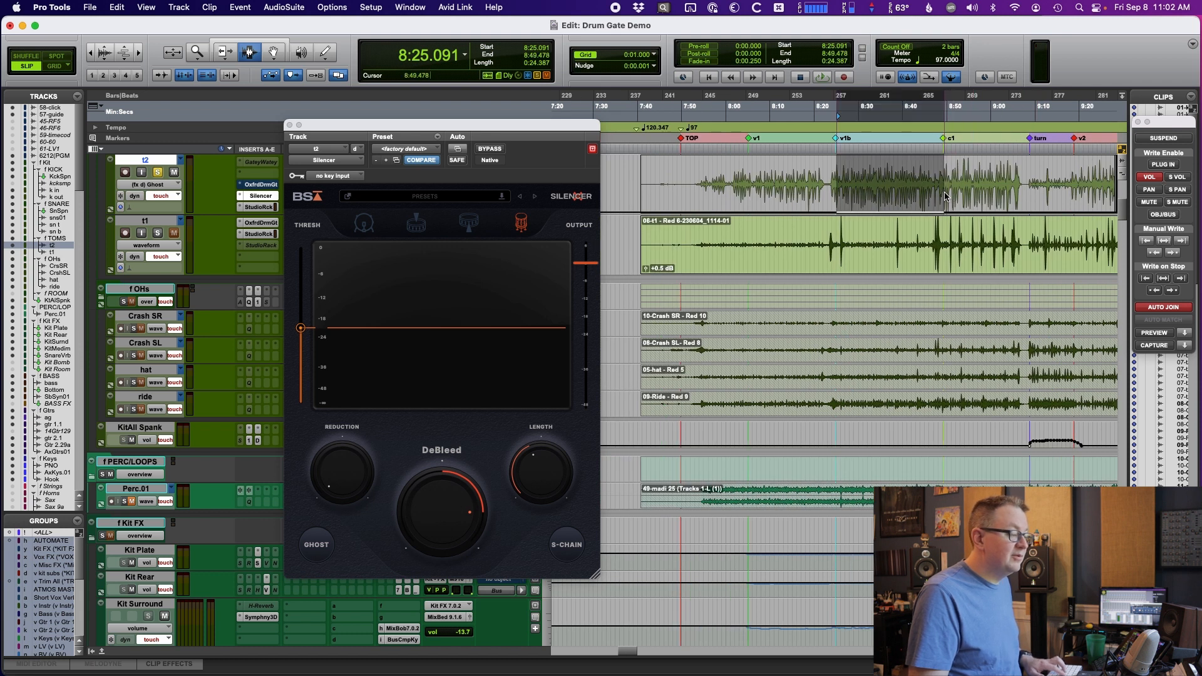
{"action": "left_click", "coordinate": [998, 197], "text": "shift"}
{"action": "left_click", "coordinate": [1023, 197], "text": "shift"}
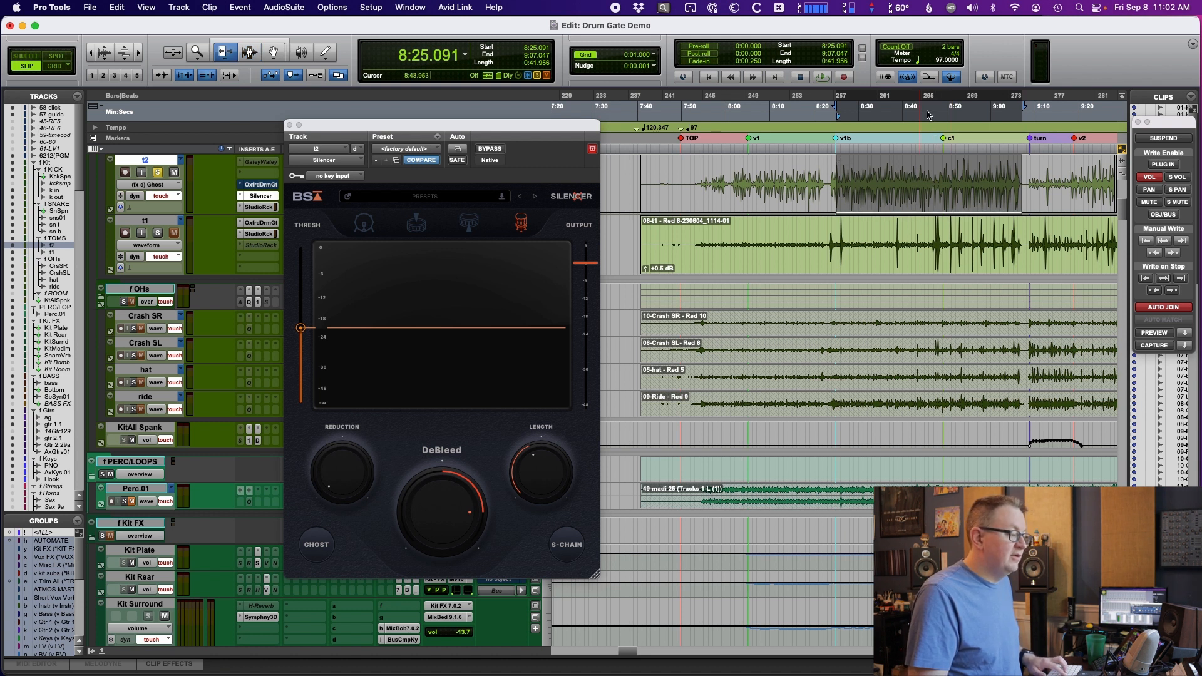
Step: Switch Ghost on in the automation across the selected passage of t2
{"action": "key", "text": "super+bracketright"}
{"action": "key", "text": "super+bracketright"}
{"action": "left_click_drag", "start_coordinate": [900, 208], "coordinate": [905, 132]}
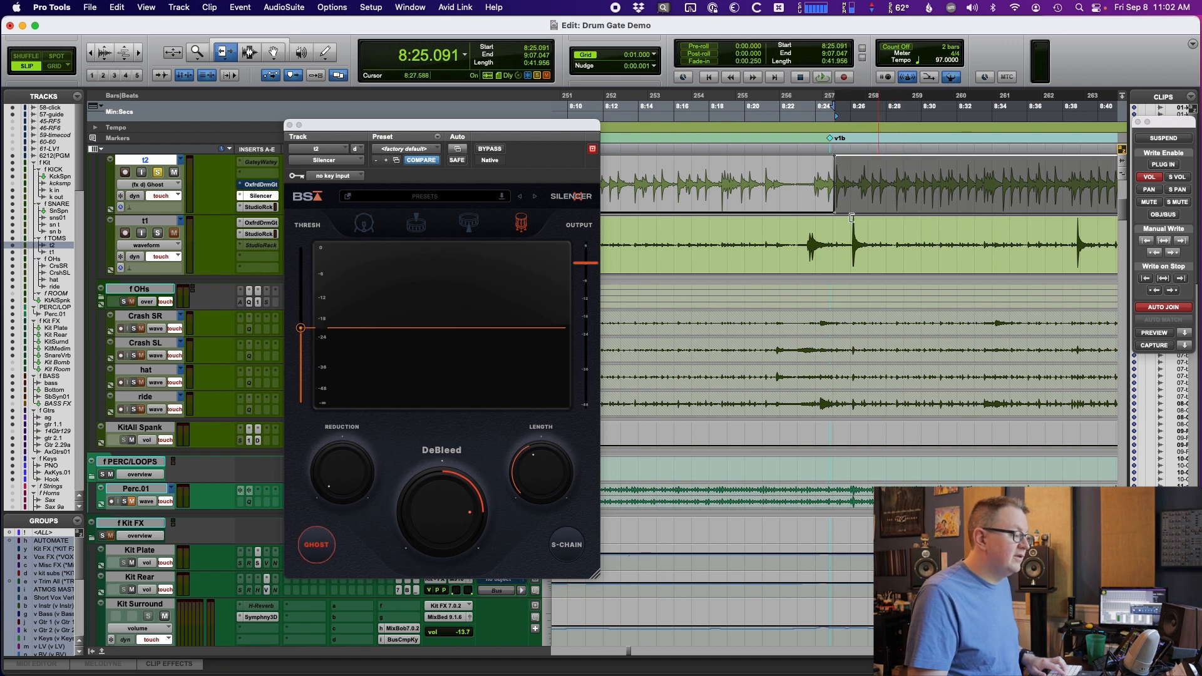
Step: Audition the automated Ghost change at the v1b marker from 8:23.692, then from 8:23.267 through to c1
{"action": "key", "text": "super+bracketleft"}
{"action": "key", "text": "super+bracketleft"}
{"action": "left_click", "coordinate": [829, 176]}
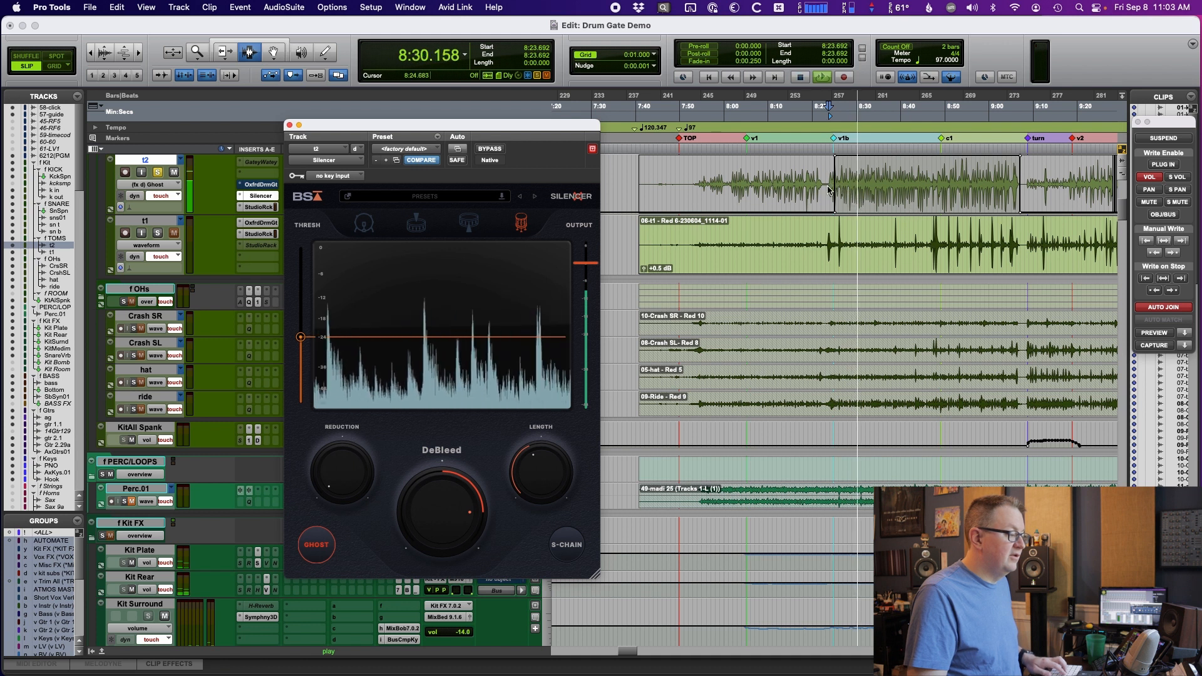
{"action": "key", "text": "space"}
{"action": "left_click", "coordinate": [823, 242]}
{"action": "key", "text": "space"}
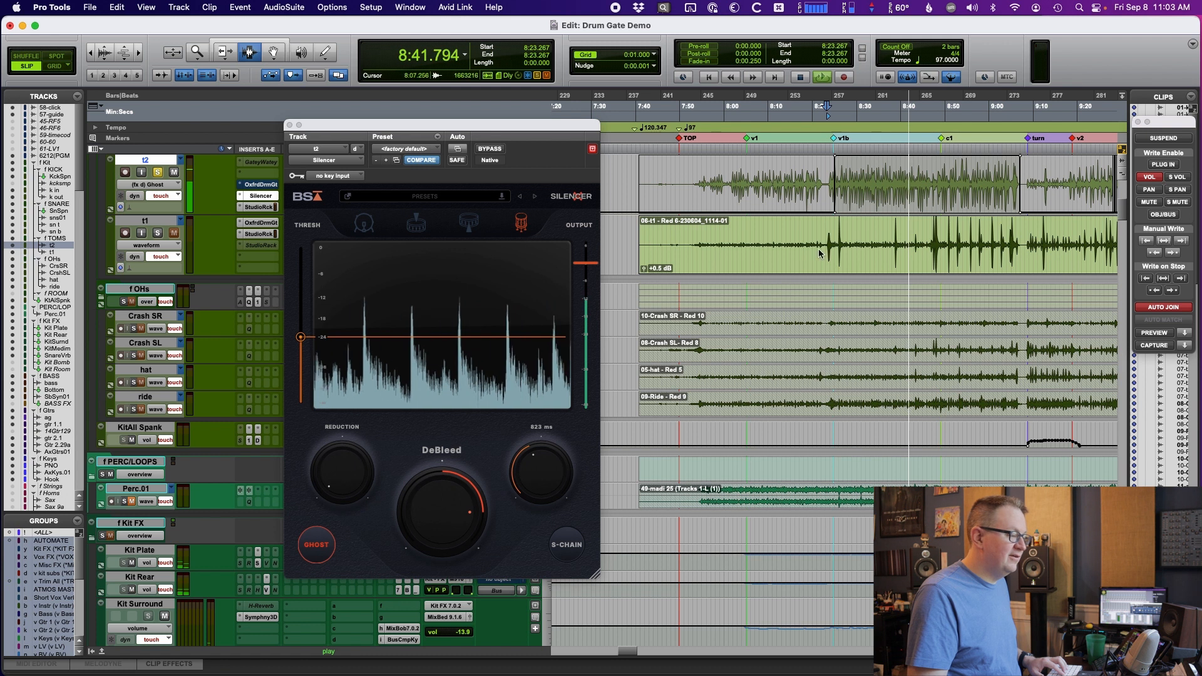
{"action": "scroll", "coordinate": [934, 183], "scroll_direction": "up", "scroll_amount": 2}
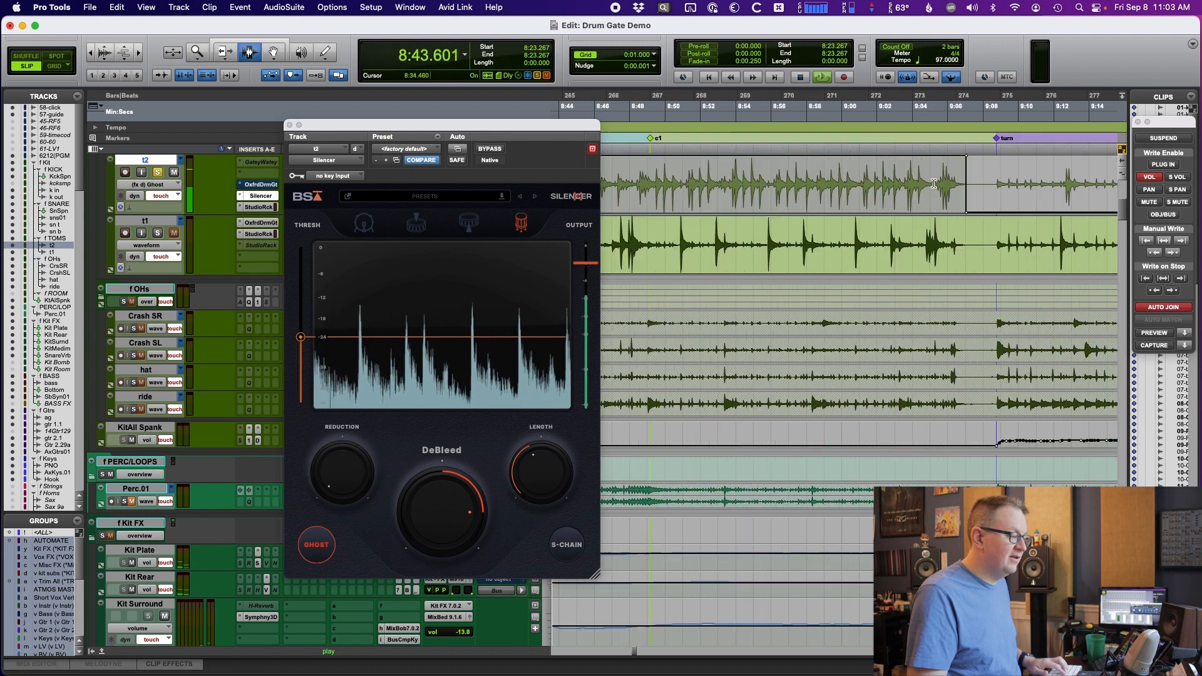
{"action": "scroll", "coordinate": [935, 184], "scroll_direction": "down", "scroll_amount": 1}
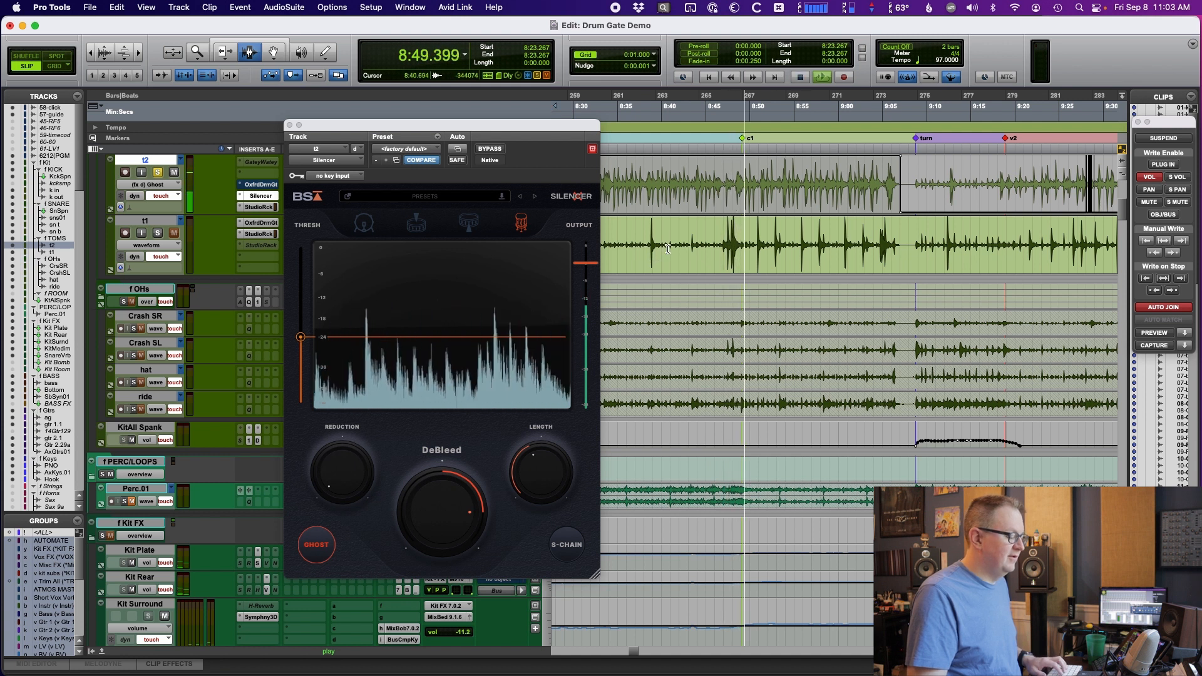
{"action": "key", "text": "space"}
{"action": "scroll", "coordinate": [776, 200], "scroll_direction": "down", "scroll_amount": 1}
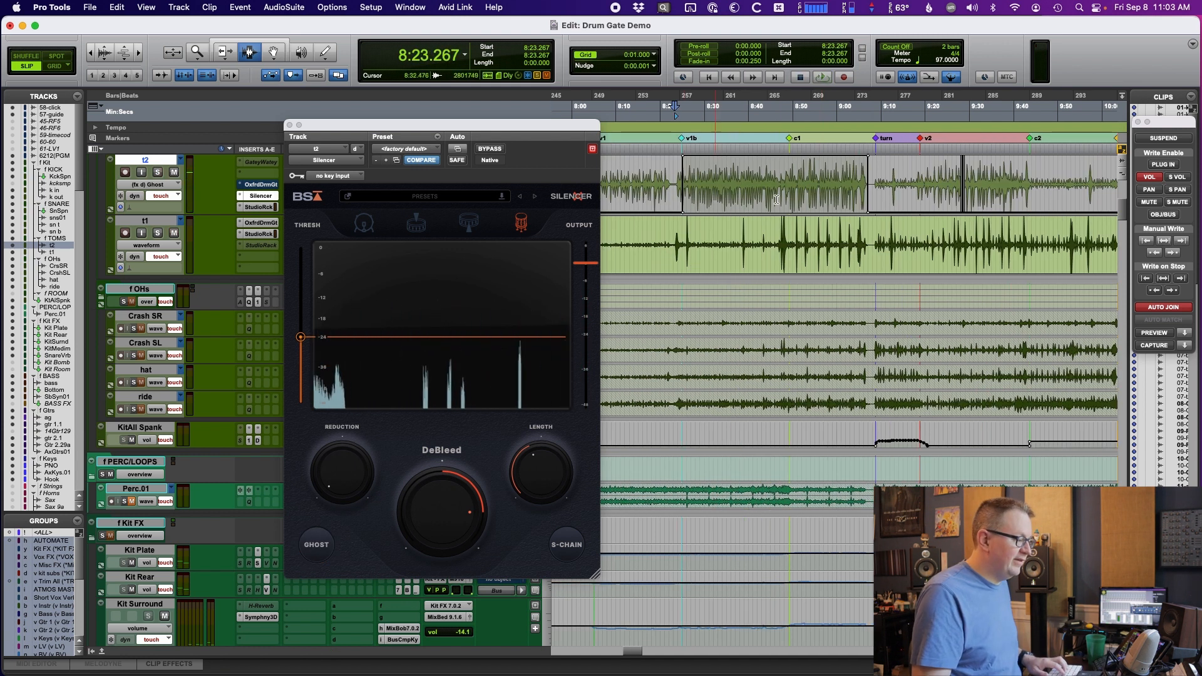
Step: Zoom in on the passage leading to the c1 marker and play it from 8:46.538
{"action": "left_click", "coordinate": [744, 229]}
{"action": "key", "text": "t"}
{"action": "key", "text": "t"}
{"action": "left_click", "coordinate": [974, 230]}
{"action": "key", "text": "space"}
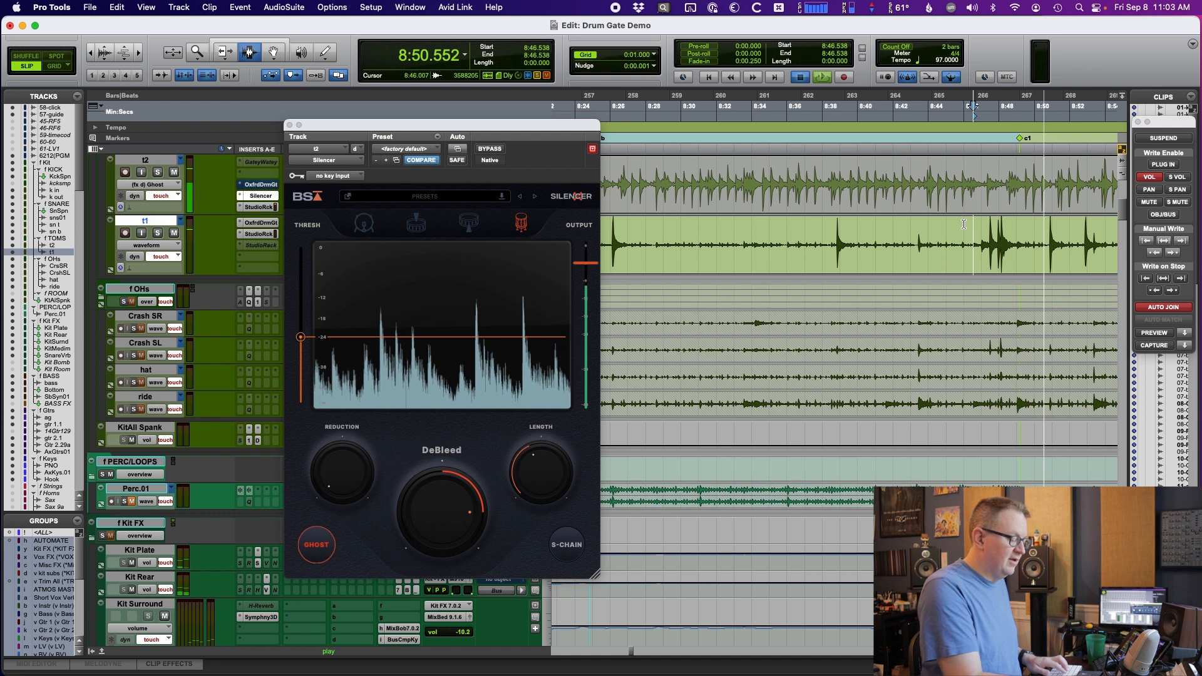
{"action": "key", "text": "space"}
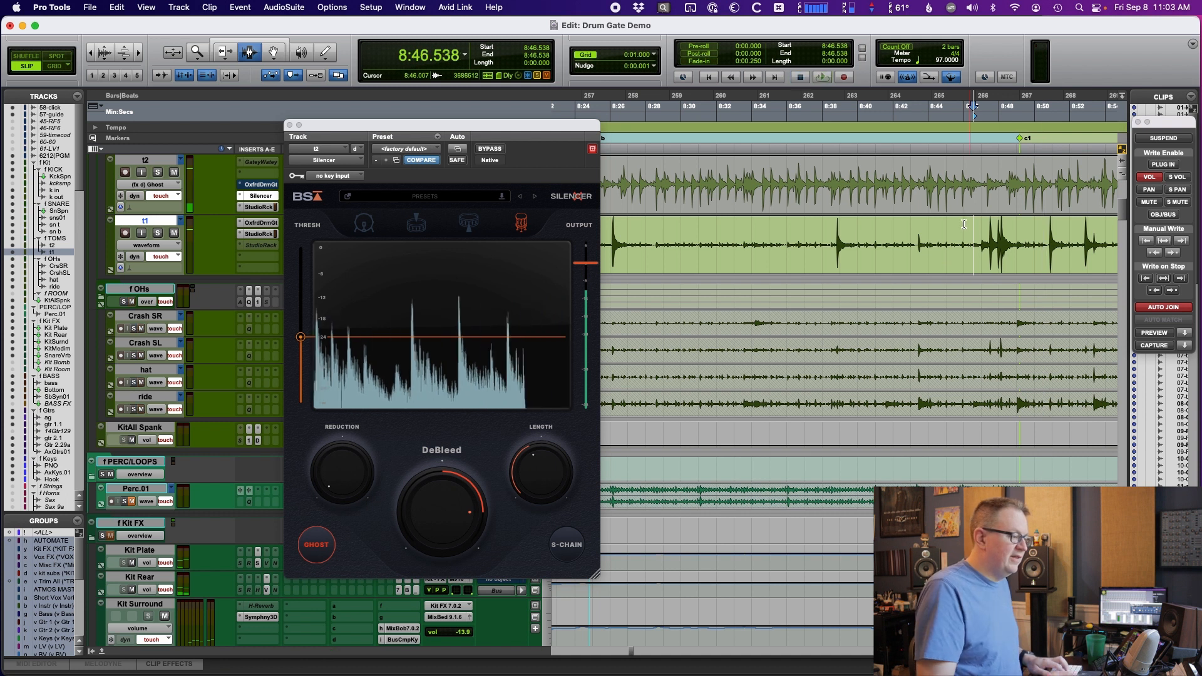
Step: Audition the lead-in to the c1 marker with Ghost on, from 8:43.244 and from 8:45.582
{"action": "left_click", "coordinate": [915, 214]}
{"action": "key", "text": "space"}
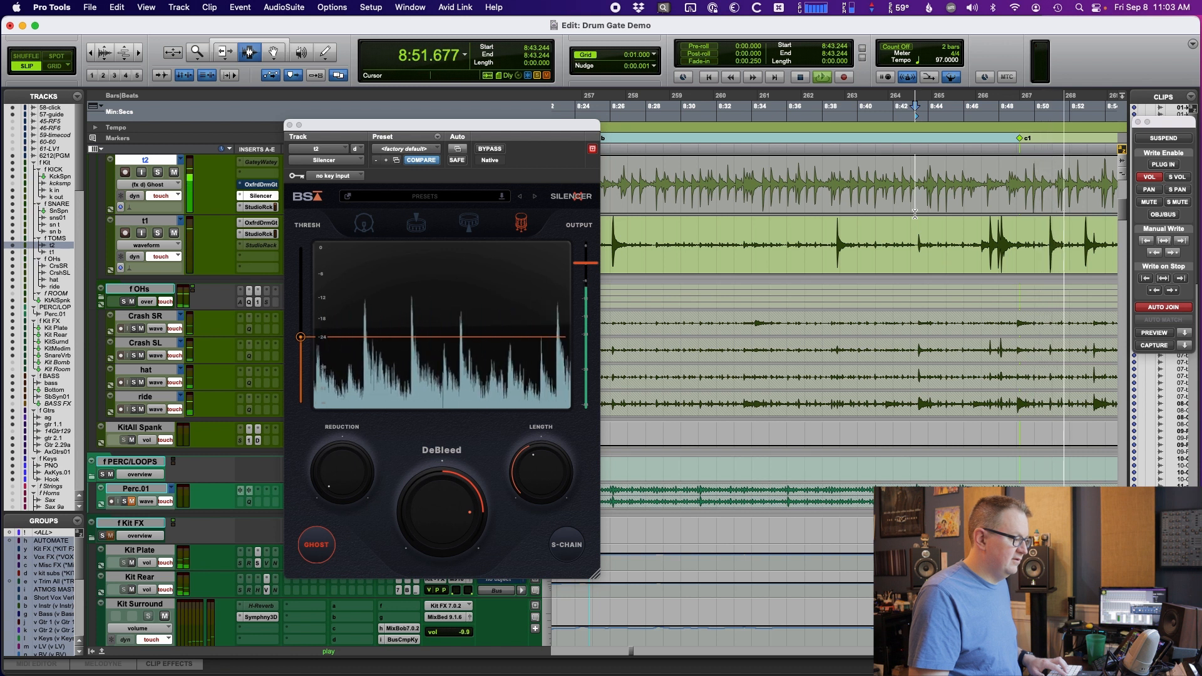
{"action": "key", "text": "space"}
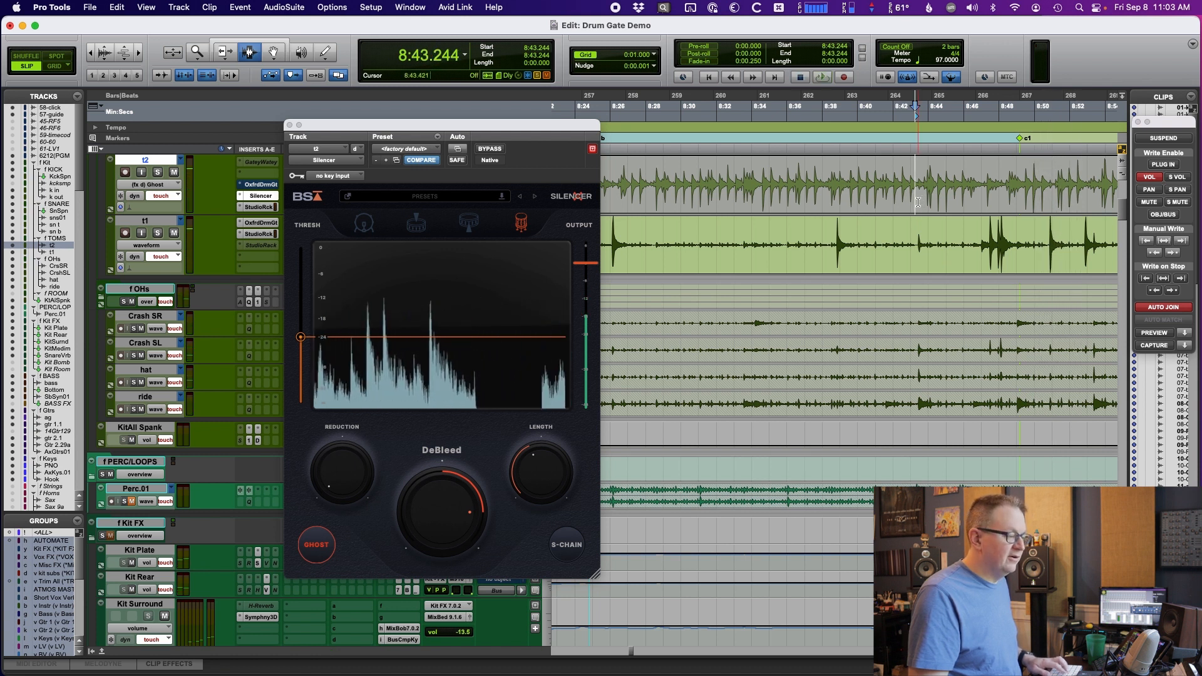
{"action": "key", "text": "space"}
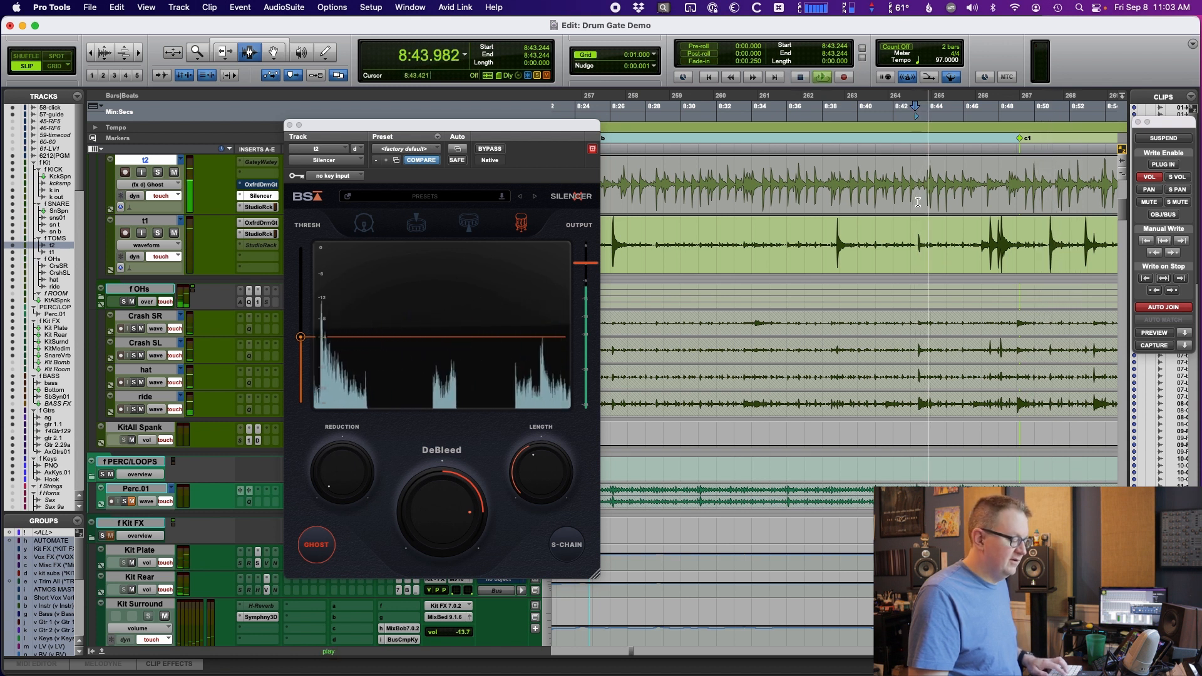
{"action": "left_click", "coordinate": [957, 216]}
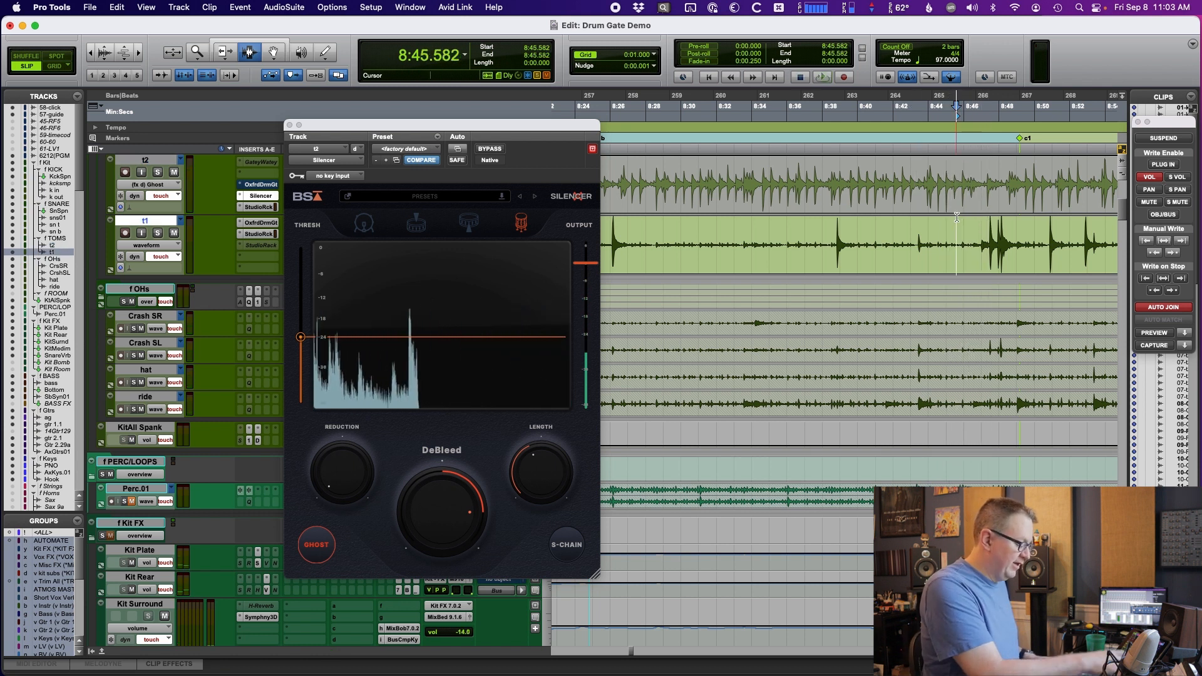
{"action": "key", "text": "space"}
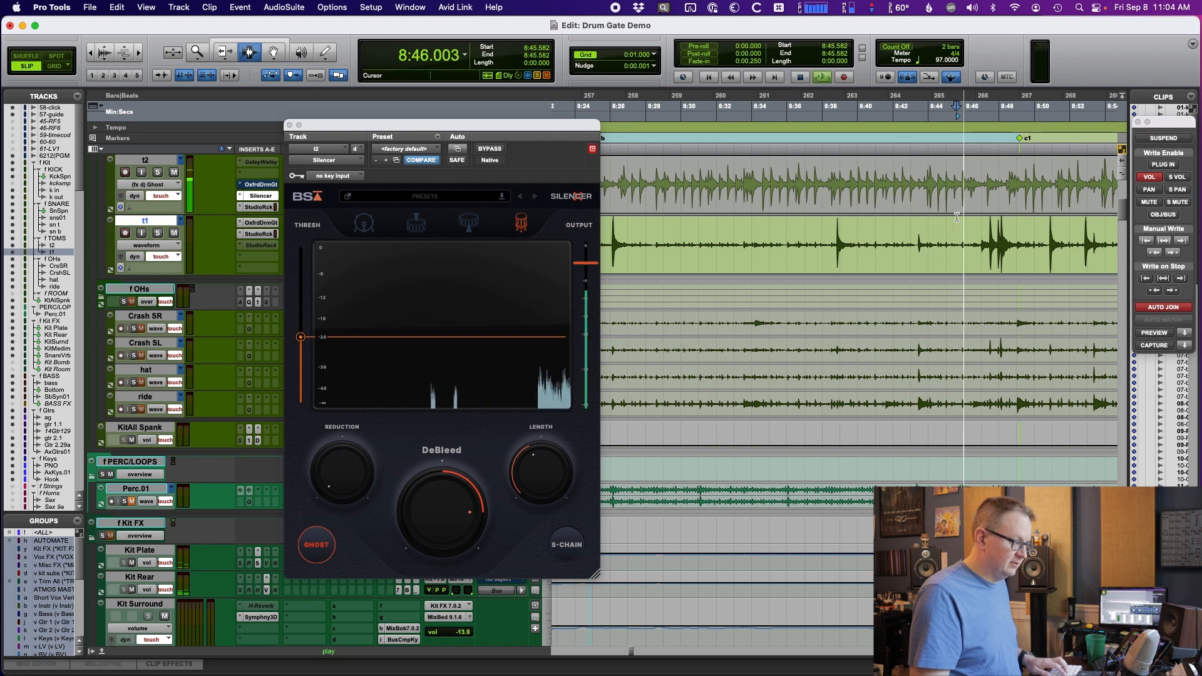
{"action": "key", "text": "space"}
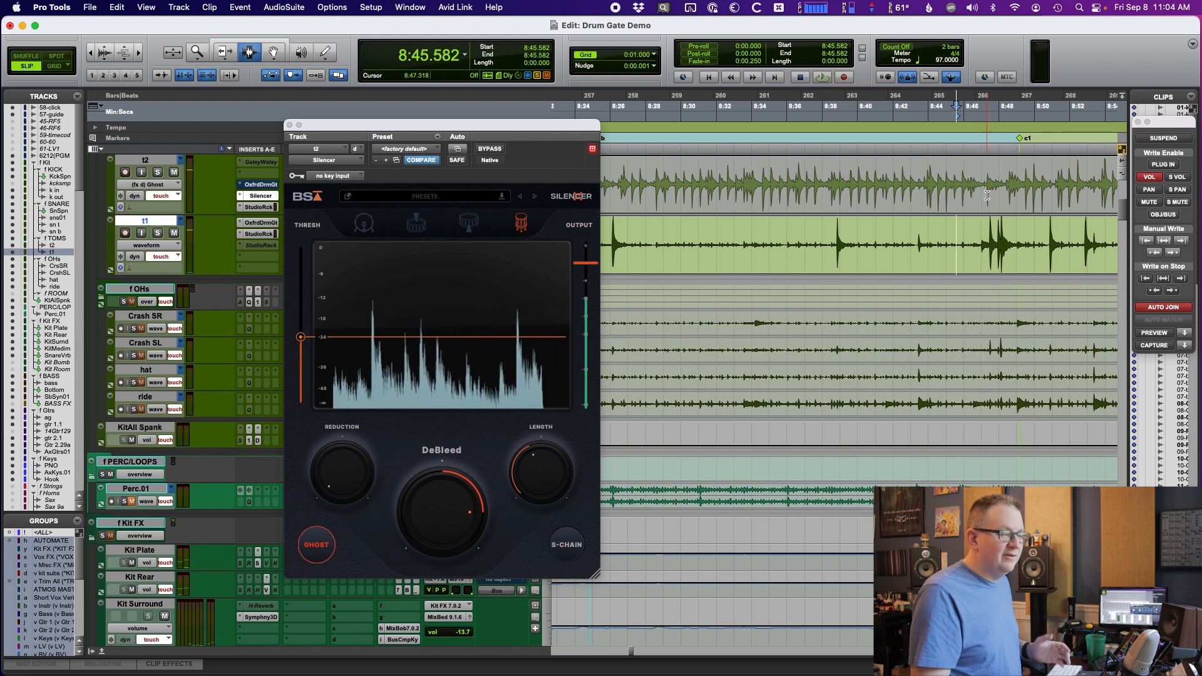
Step: Compare t2 with Silencer bypassed by playing from 8:45.901, and re-enable the plug-in
{"action": "left_click", "coordinate": [962, 193]}
{"action": "left_click", "coordinate": [500, 153]}
{"action": "key", "text": "space"}
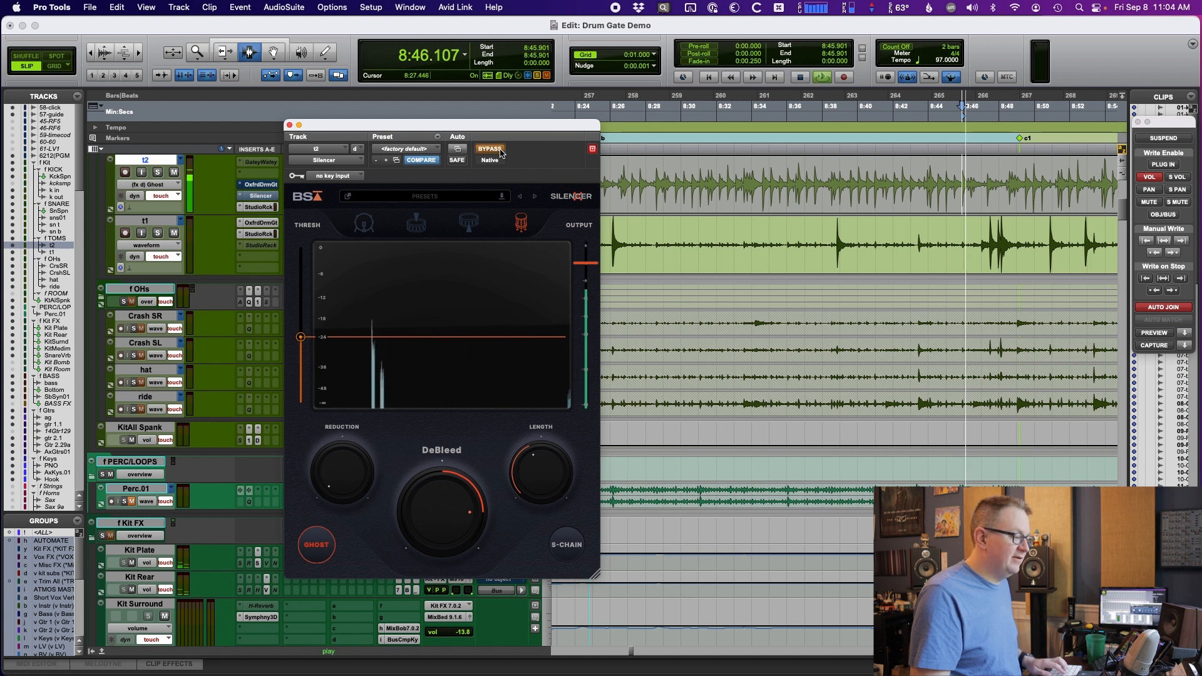
{"action": "key", "text": "space"}
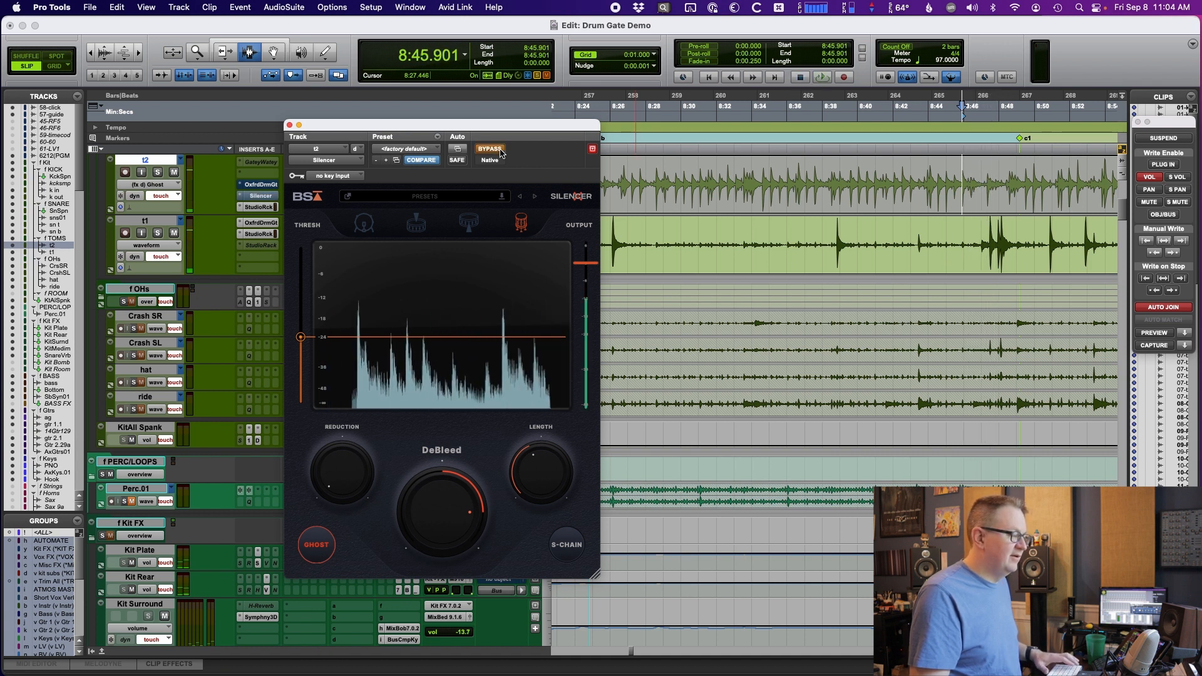
{"action": "left_click", "coordinate": [500, 152]}
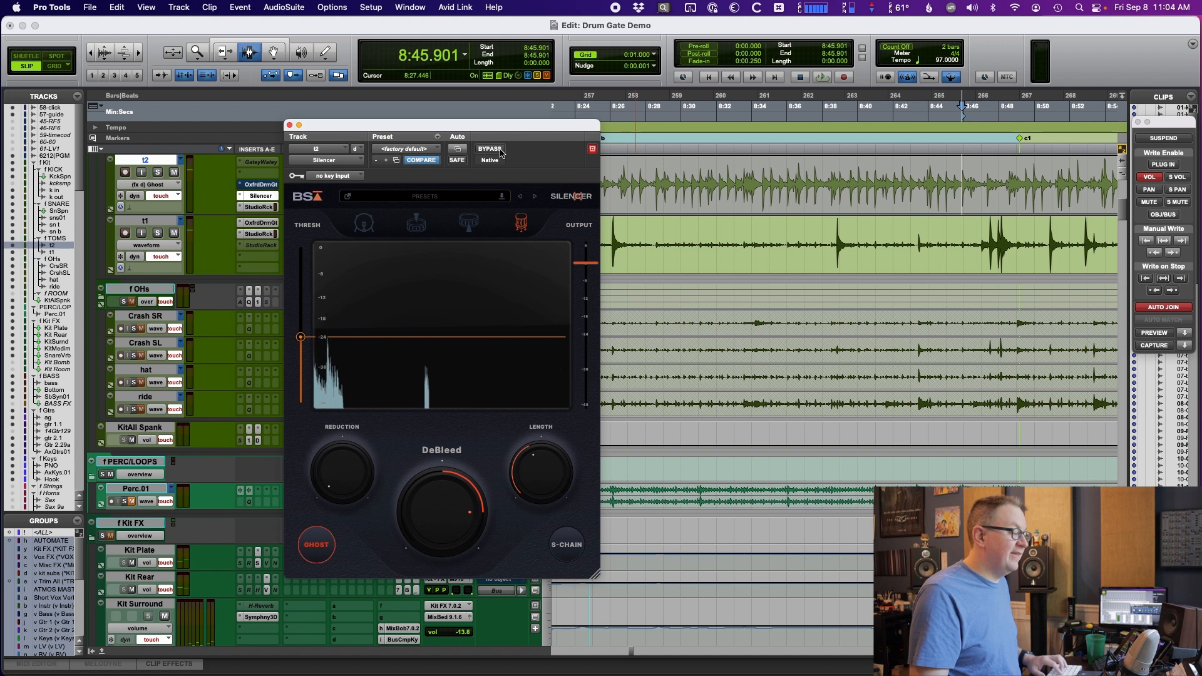